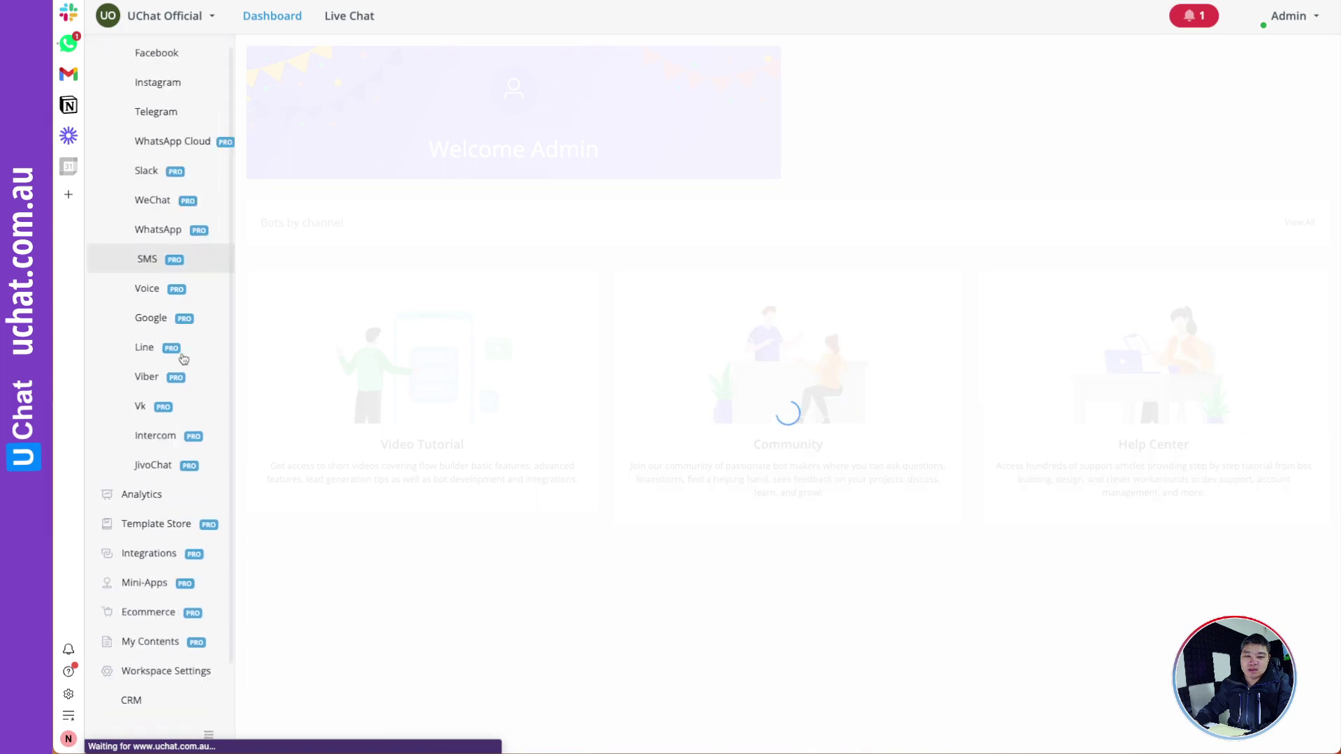
- Open the workspace's Google Tag Manager integration settings and review the guidance on where to find the Measurement Id
{"action": "left_click", "coordinate": [152, 554]}
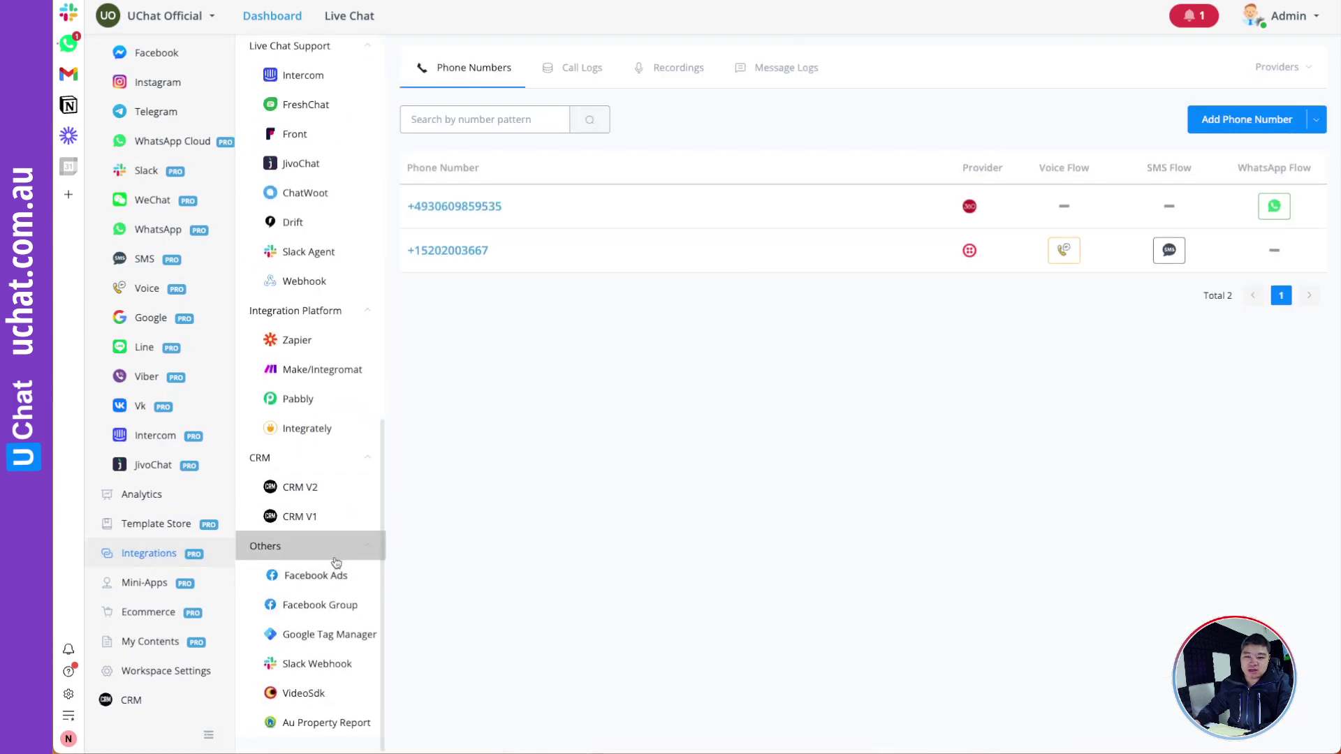
{"action": "left_click", "coordinate": [346, 635]}
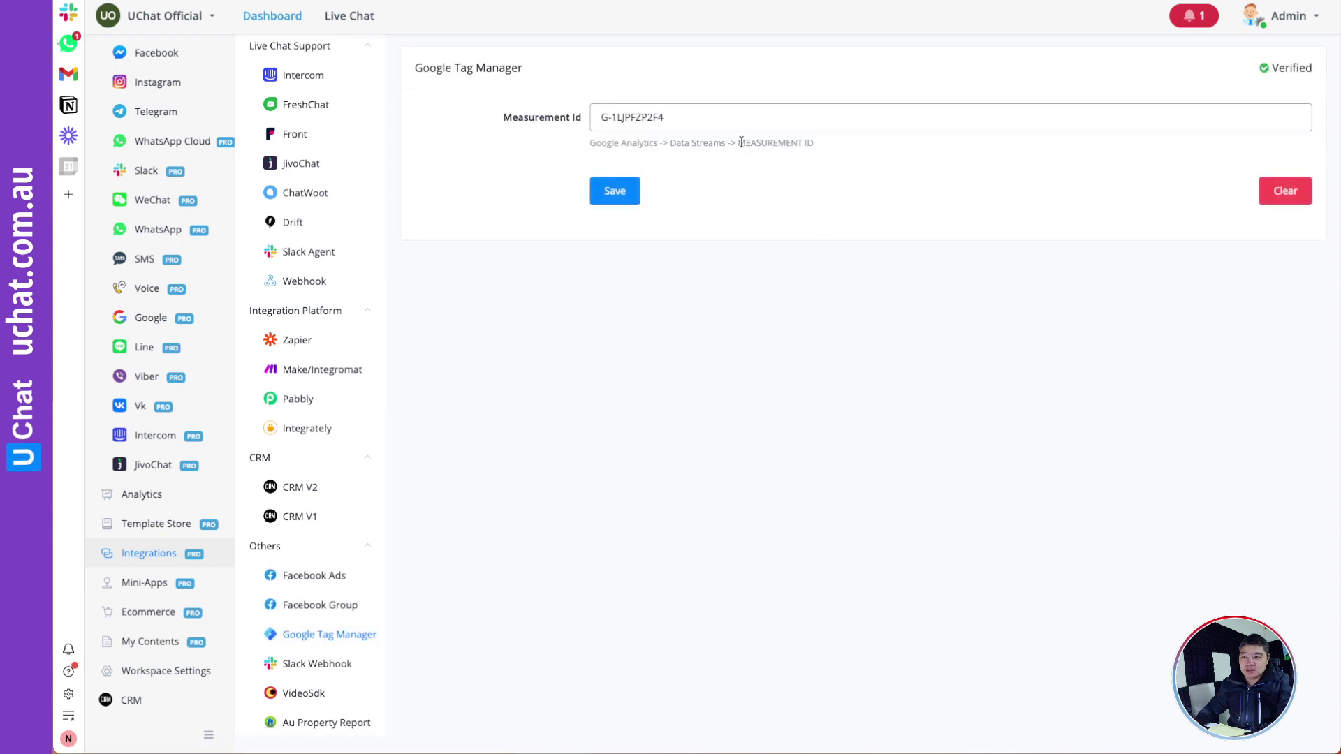
{"action": "left_click_drag", "start_coordinate": [738, 142], "coordinate": [818, 145]}
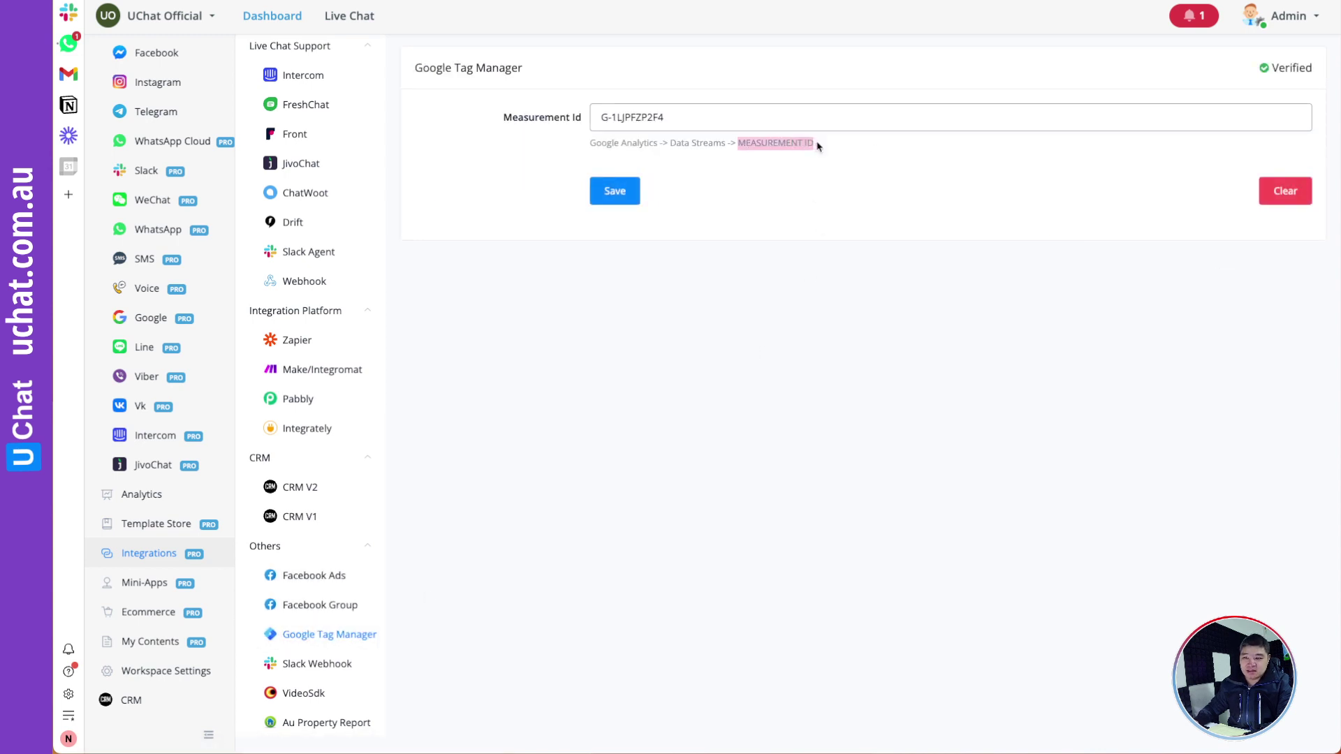
{"action": "left_click", "coordinate": [836, 162]}
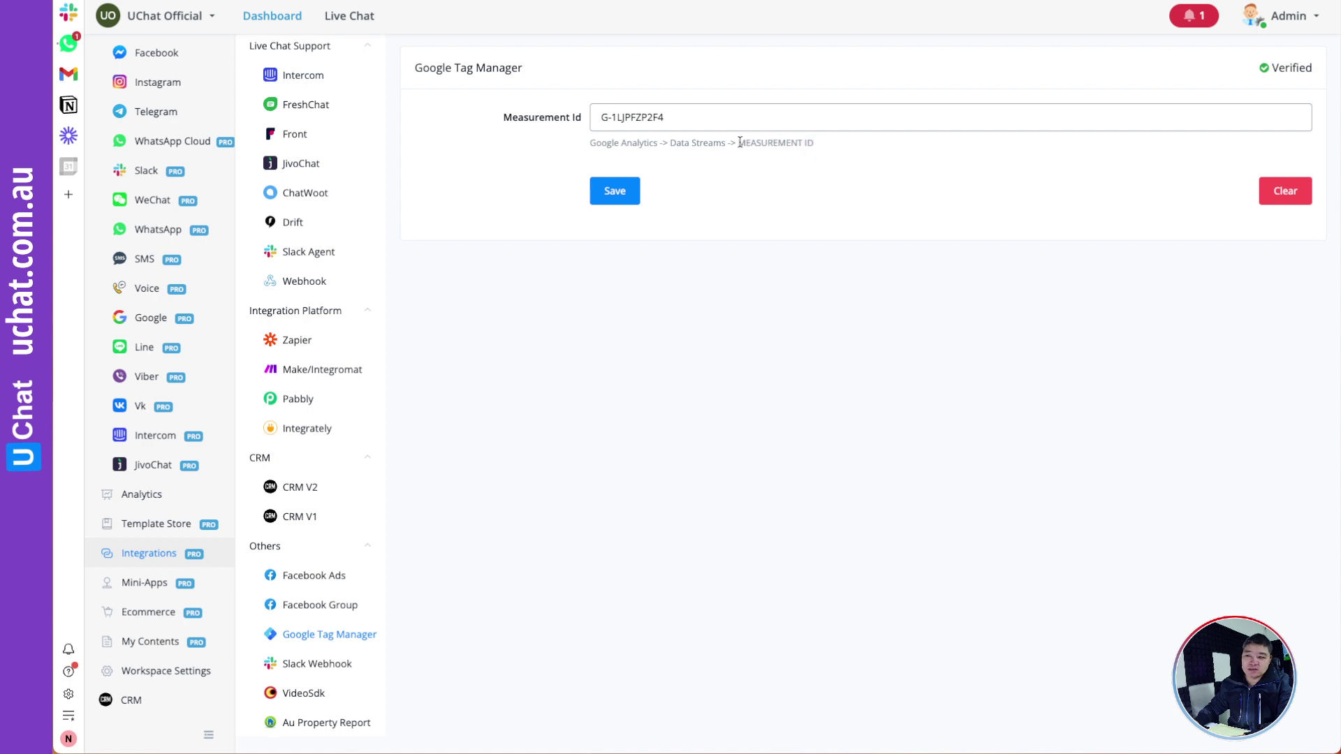
{"action": "left_click_drag", "start_coordinate": [740, 142], "coordinate": [810, 144]}
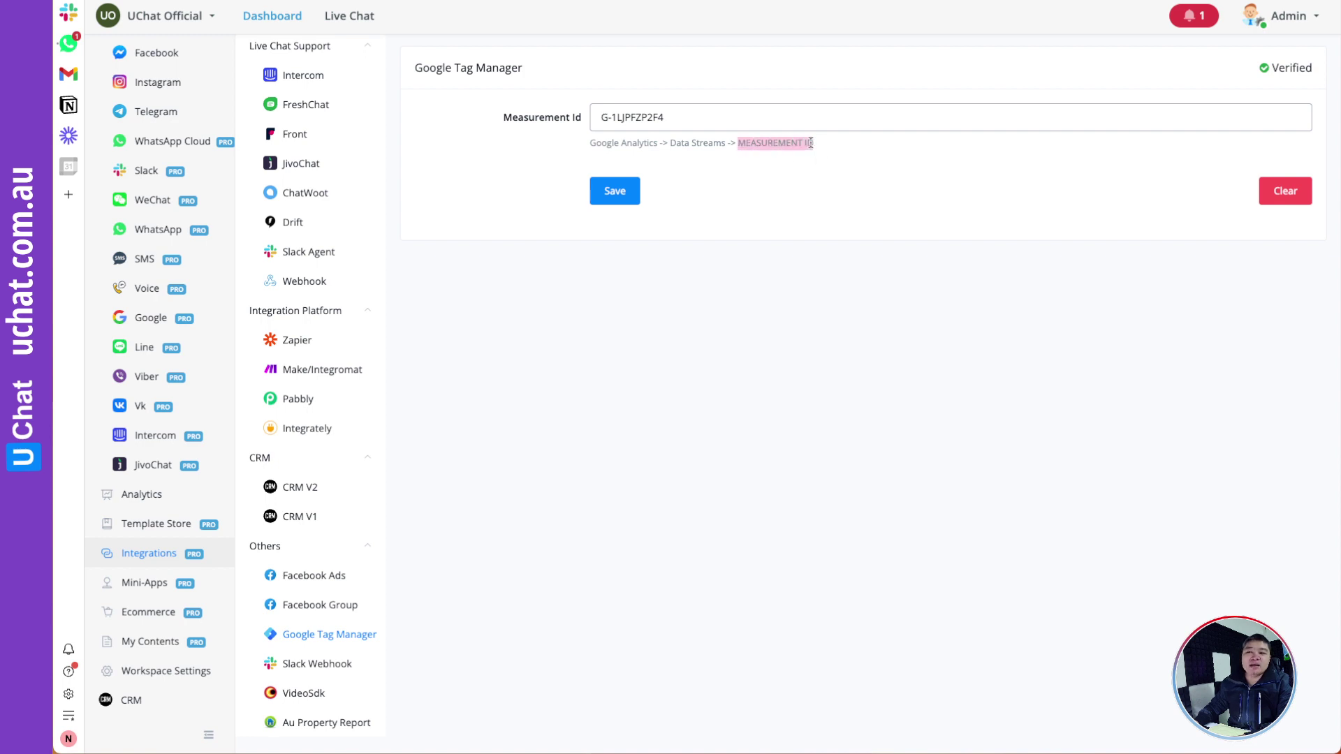
{"action": "left_click", "coordinate": [605, 146]}
{"action": "left_click_drag", "start_coordinate": [588, 145], "coordinate": [732, 144]}
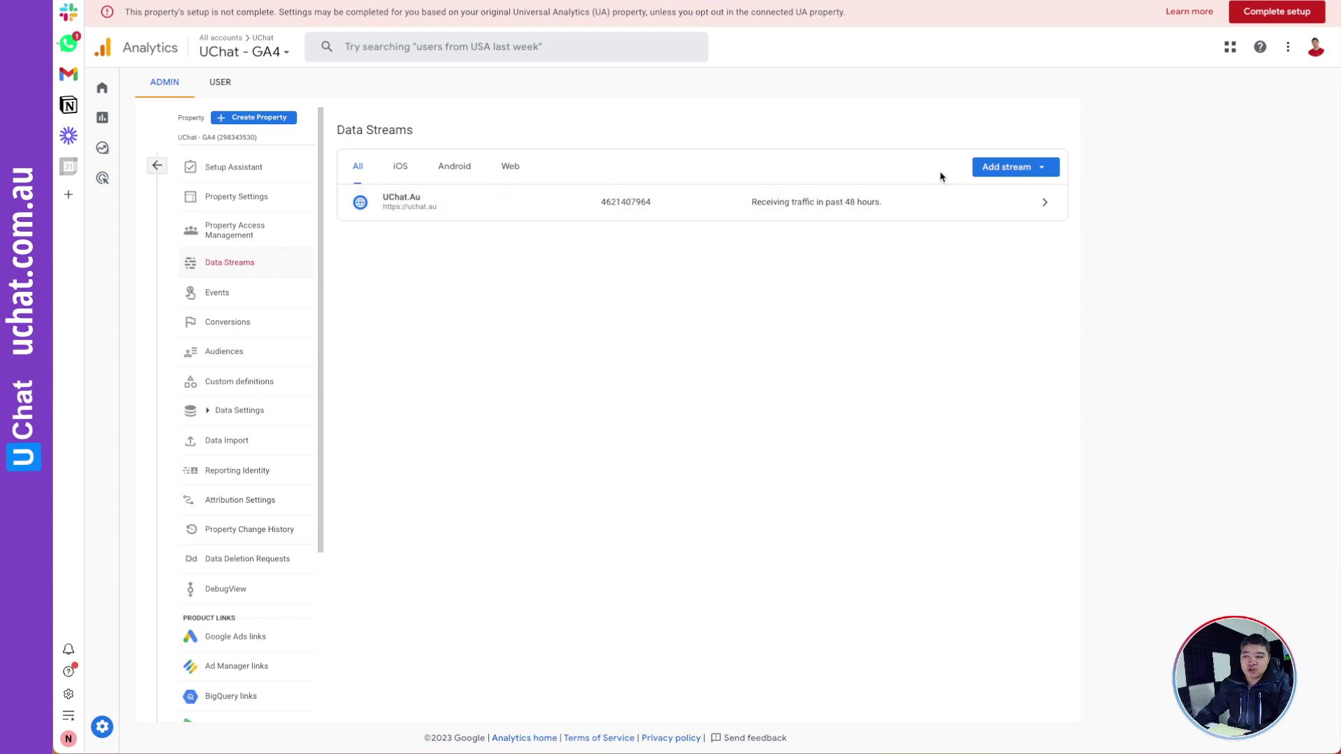
- In Google Analytics, check the stream types available for a new data stream and open the UChat.Au web stream's details
{"action": "left_click", "coordinate": [1018, 169]}
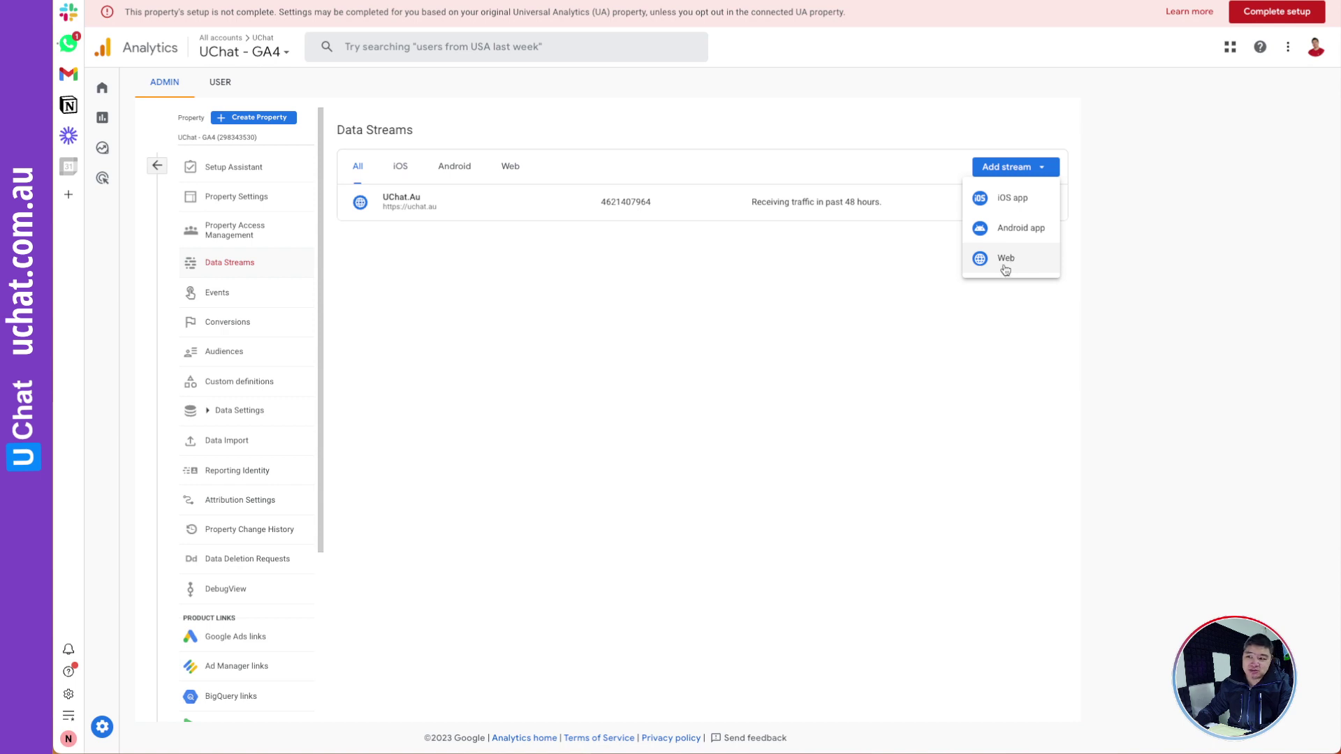
{"action": "left_click", "coordinate": [792, 230]}
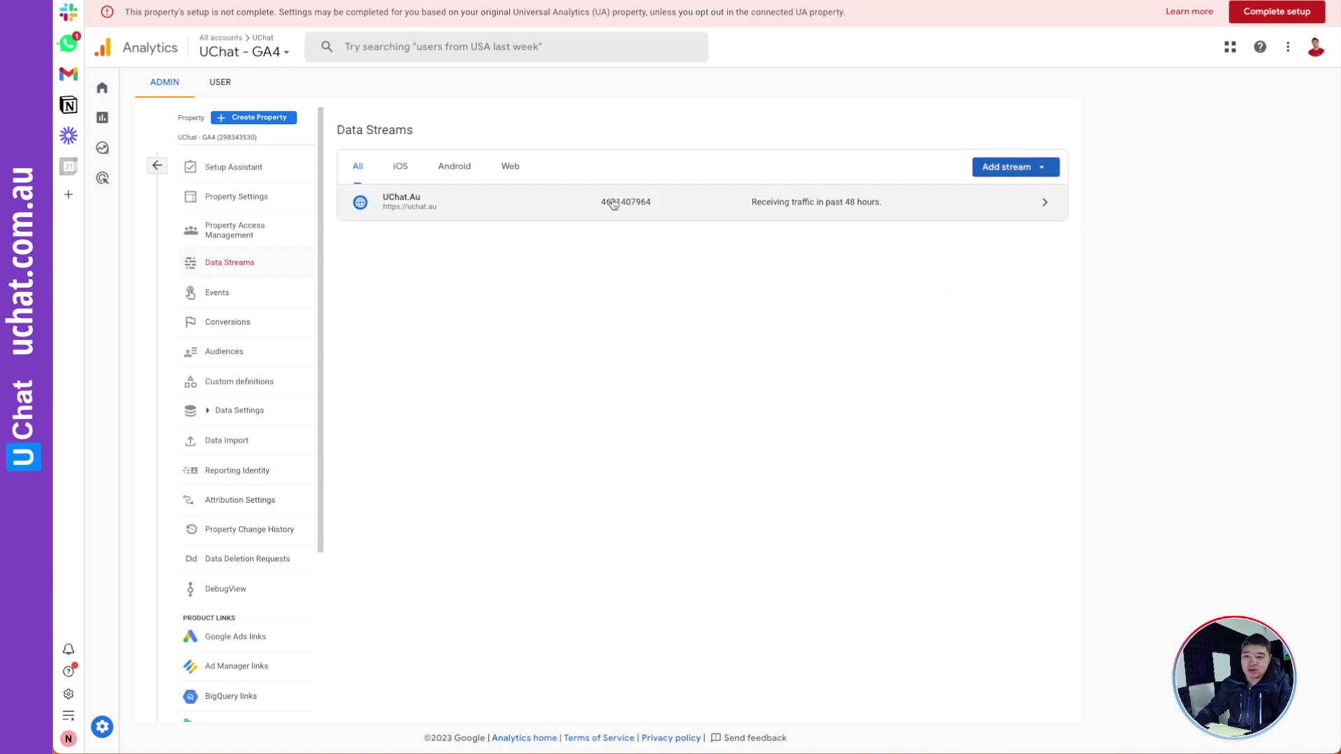
{"action": "left_click", "coordinate": [840, 207]}
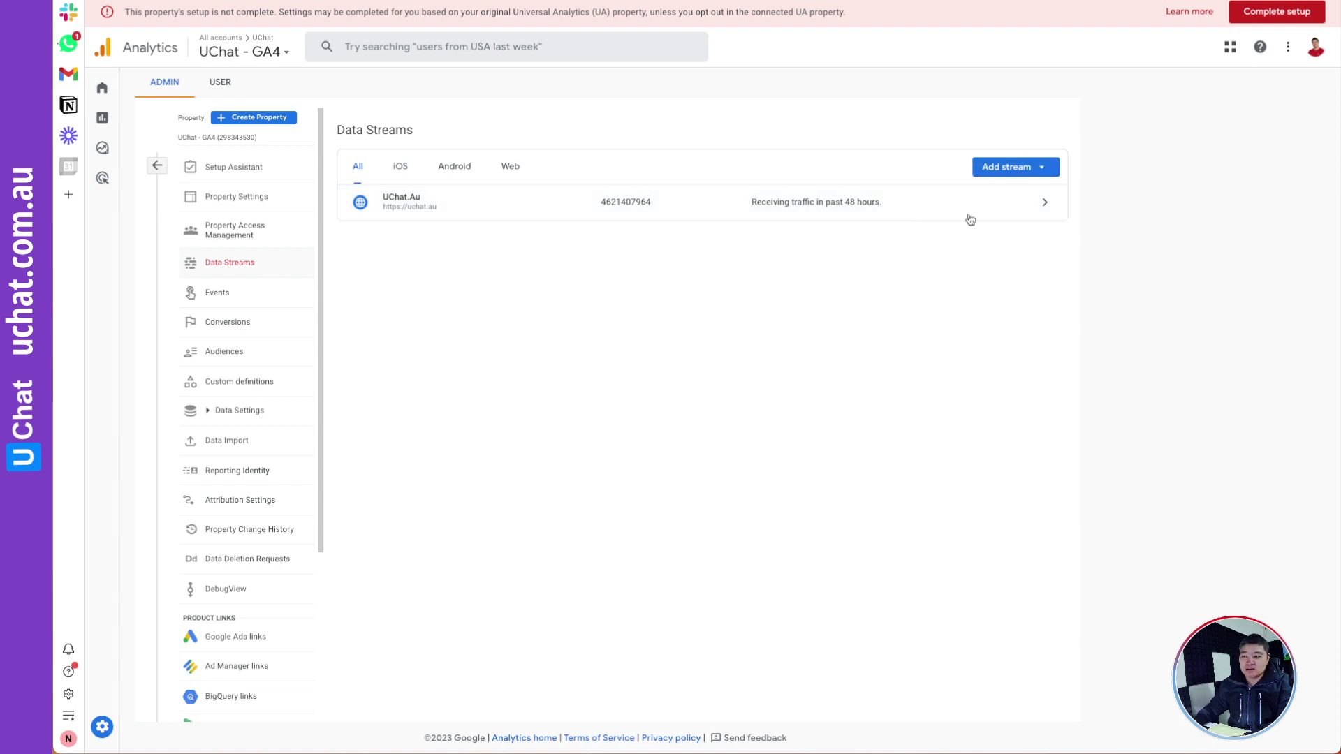
{"action": "left_click", "coordinate": [1045, 204]}
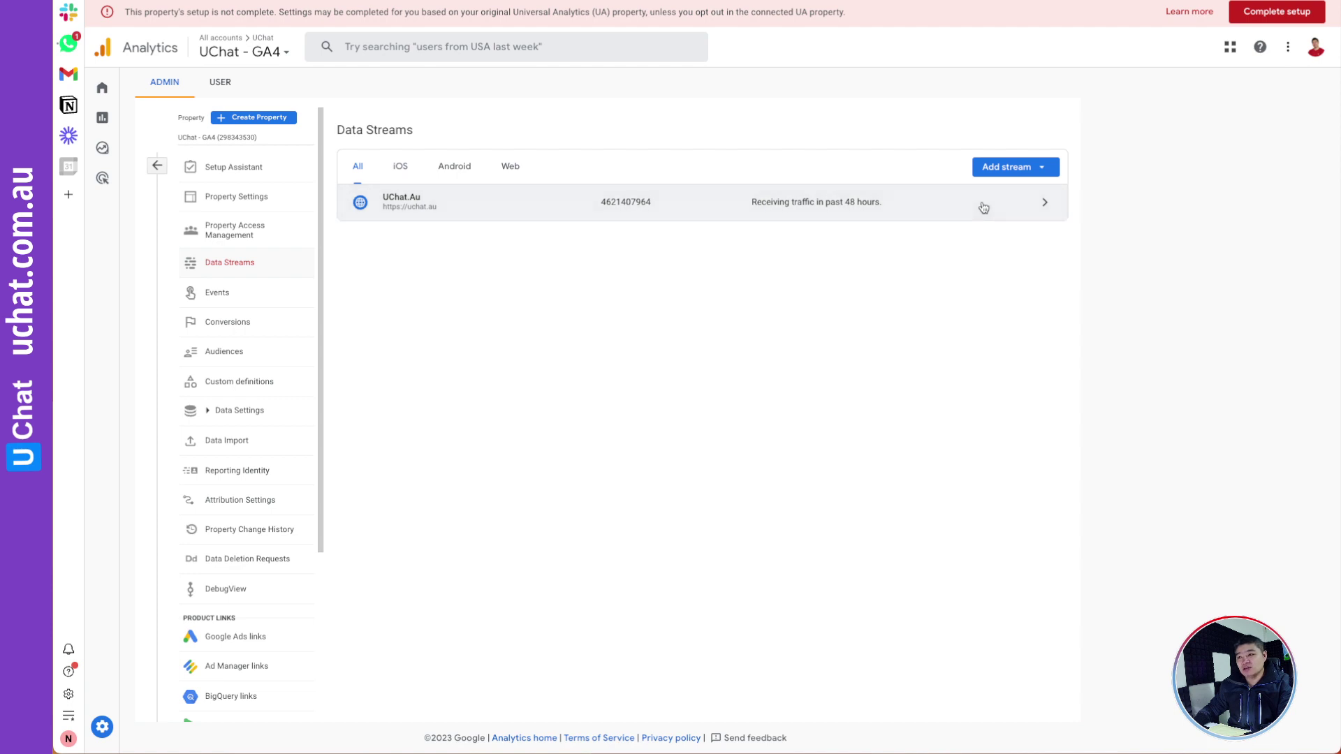
{"action": "right_click", "coordinate": [1135, 219]}
{"action": "left_click", "coordinate": [1163, 259]}
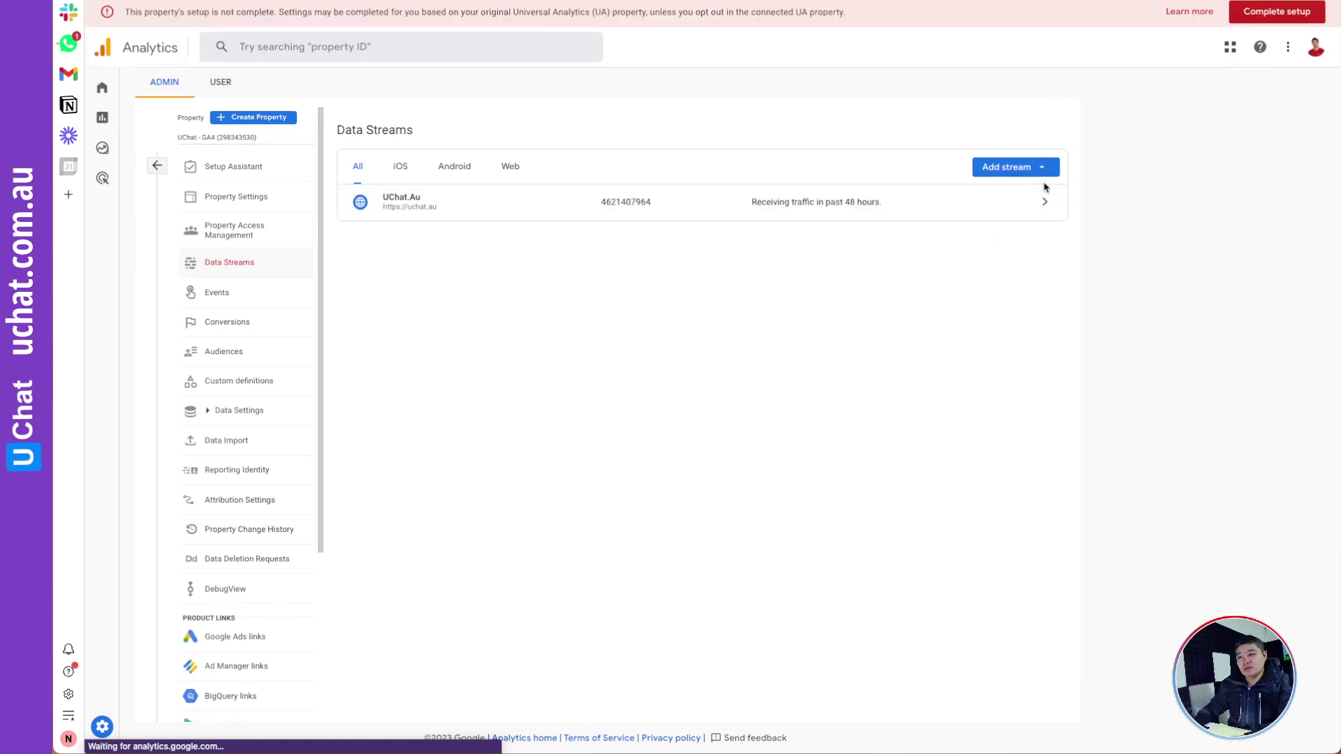
{"action": "left_click", "coordinate": [1045, 206]}
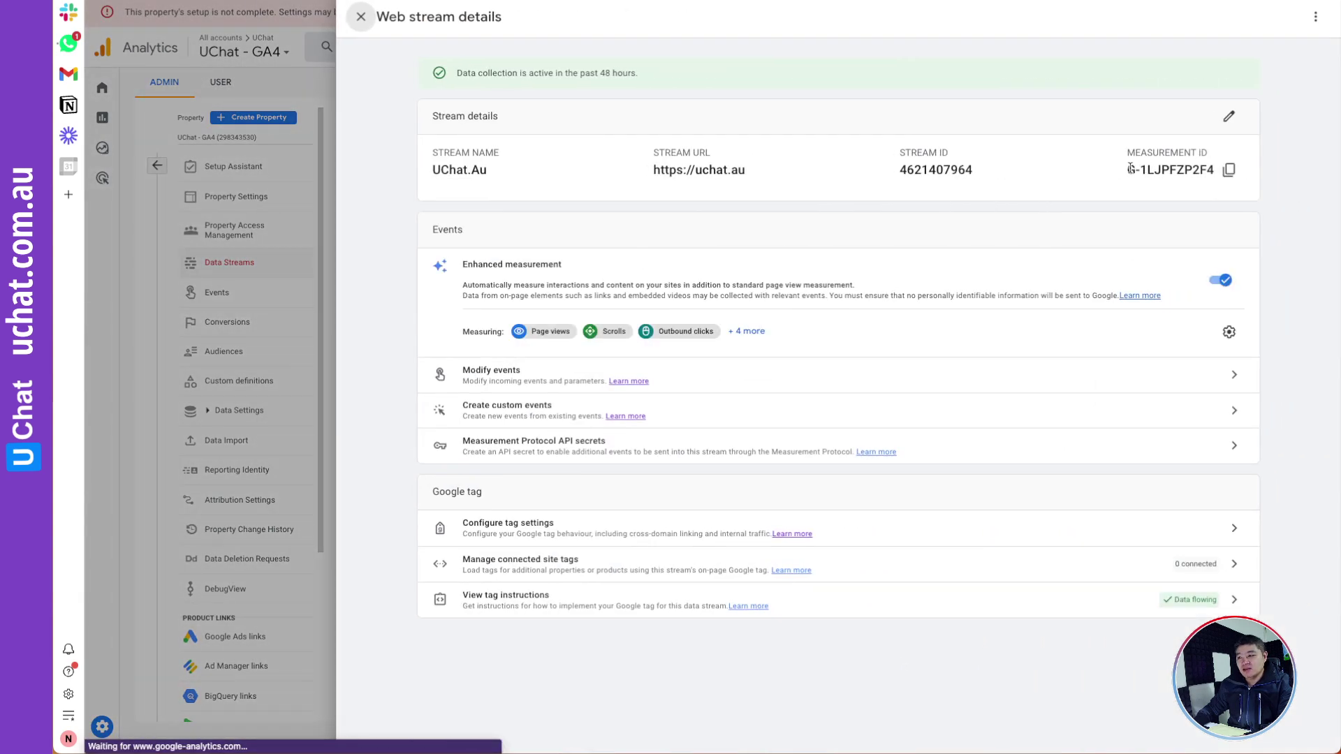
- Copy the web stream's Measurement ID and save it as the Measurement Id in UChat's Google Tag Manager integration
{"action": "left_click_drag", "start_coordinate": [1130, 169], "coordinate": [1212, 169]}
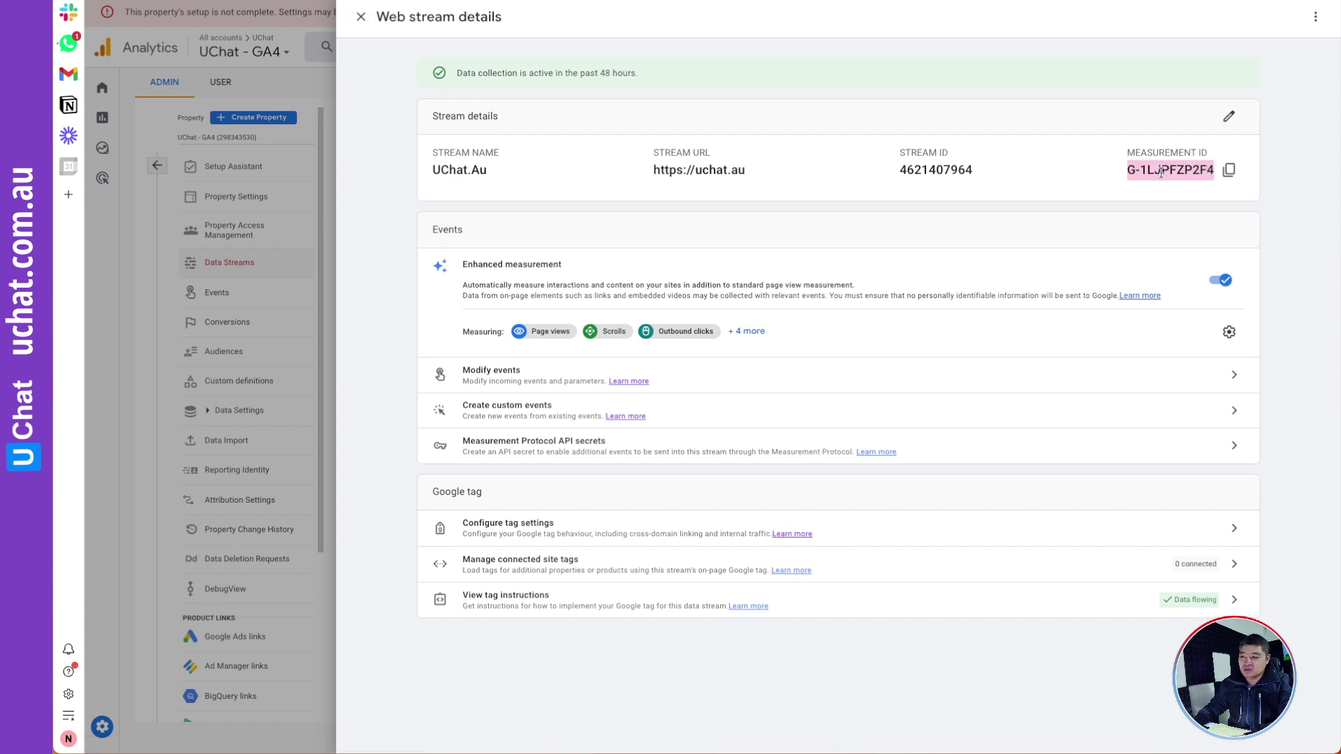
{"action": "left_click", "coordinate": [1228, 174]}
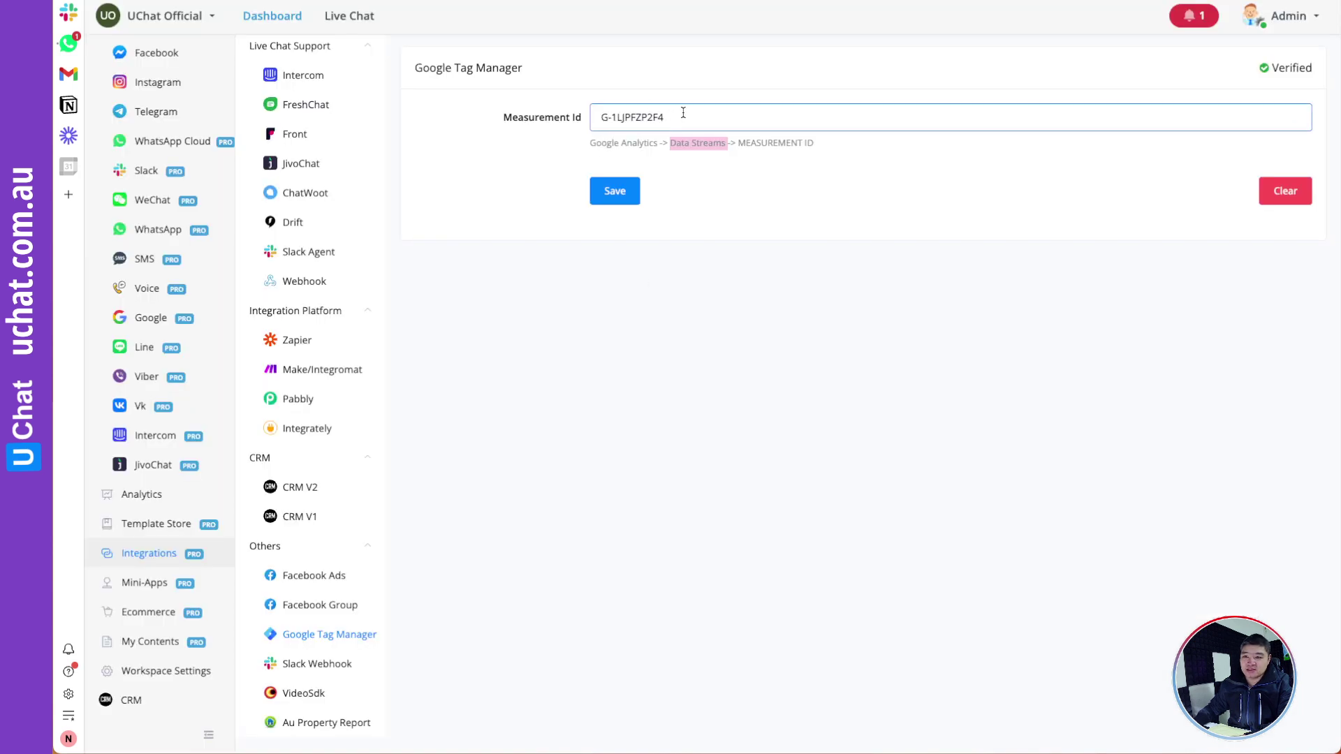
{"action": "left_click", "coordinate": [683, 113]}
{"action": "left_click", "coordinate": [613, 189]}
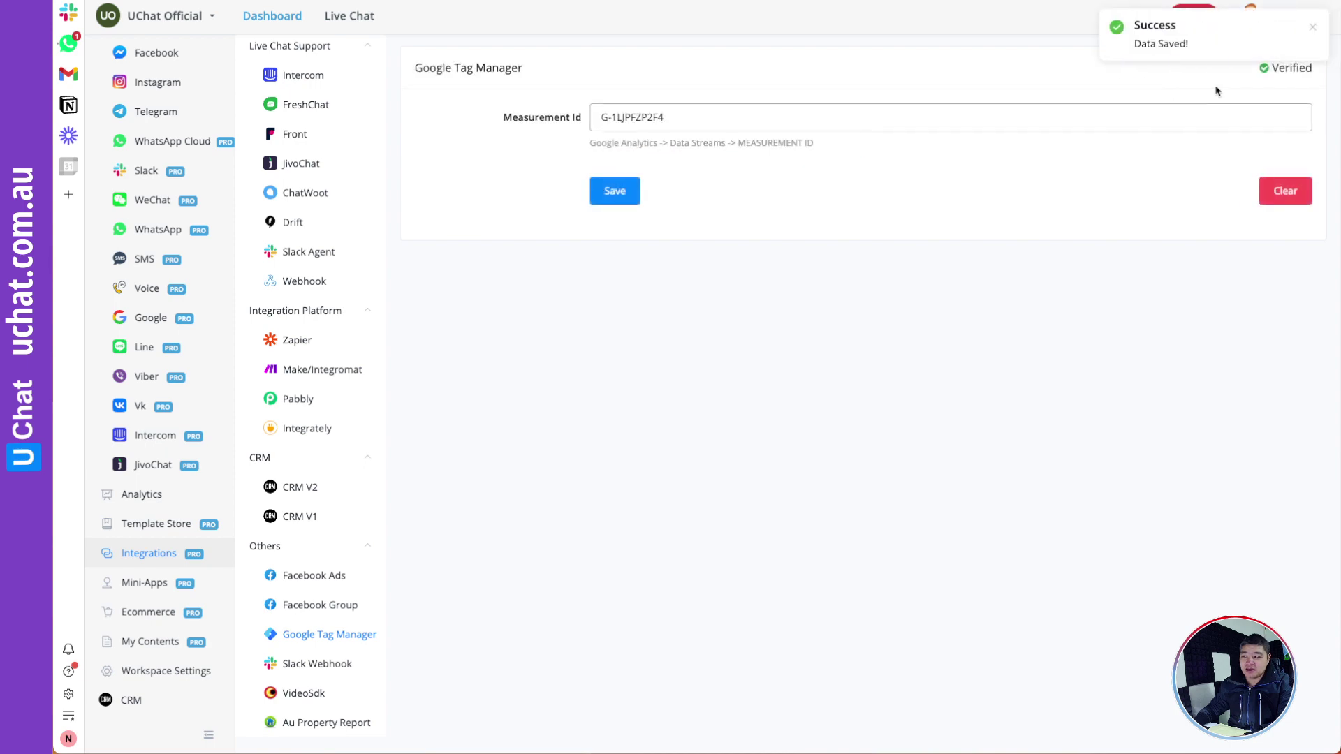
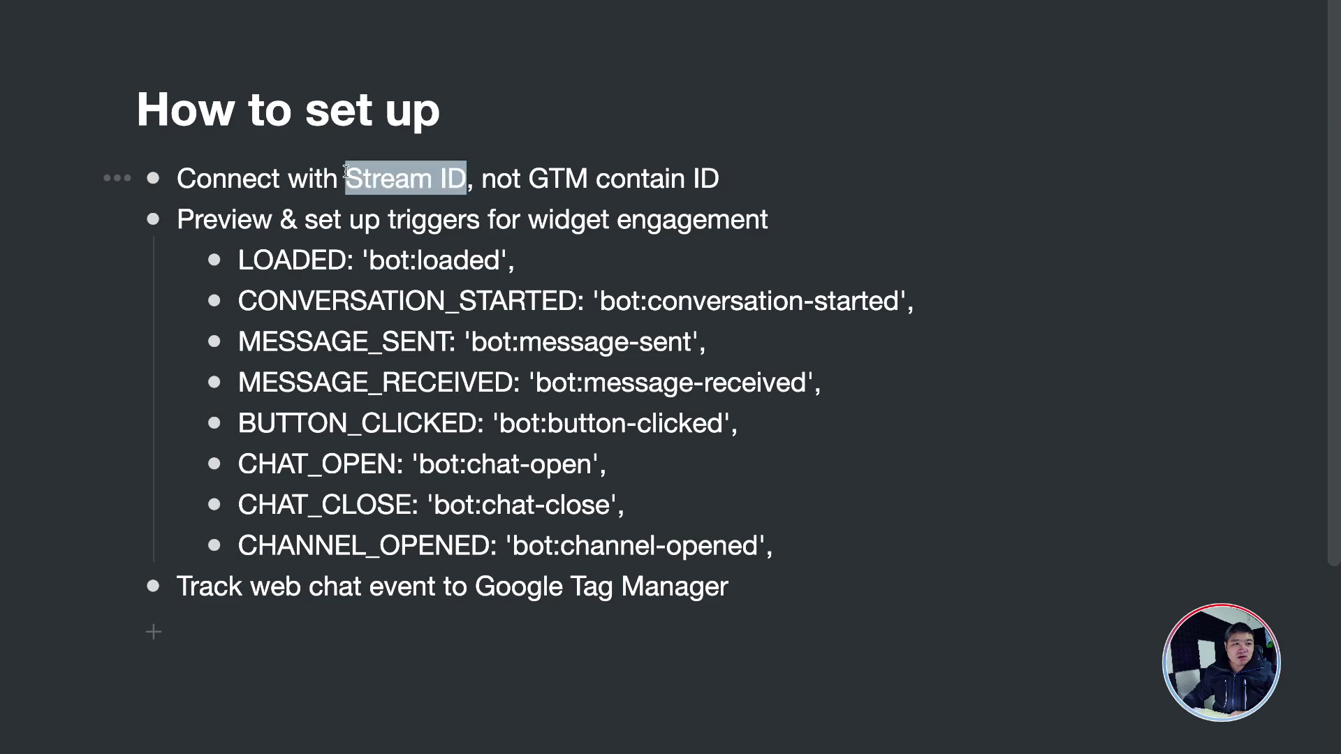
- In the "How to set up" outline, apply a magenta highlight to the words "Stream ID"
{"action": "left_click", "coordinate": [730, 108]}
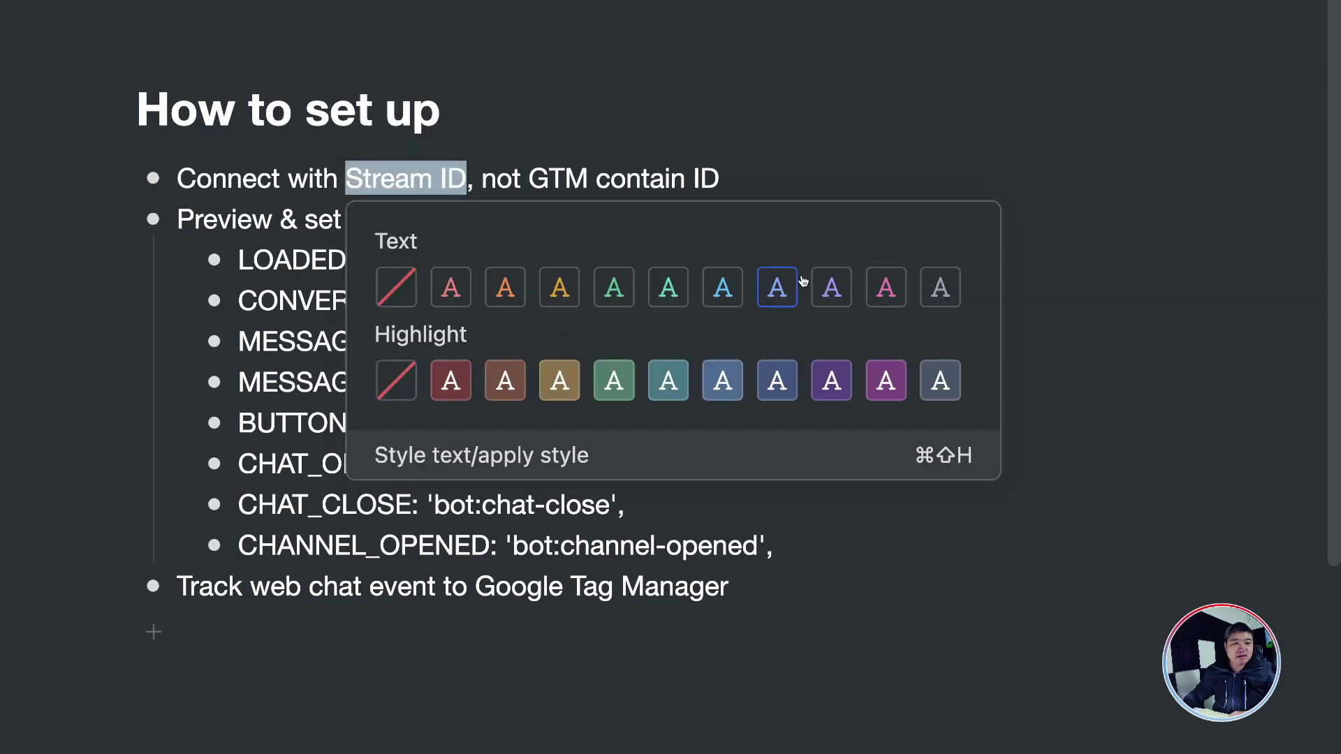
{"action": "left_click", "coordinate": [887, 369]}
{"action": "left_click", "coordinate": [971, 267]}
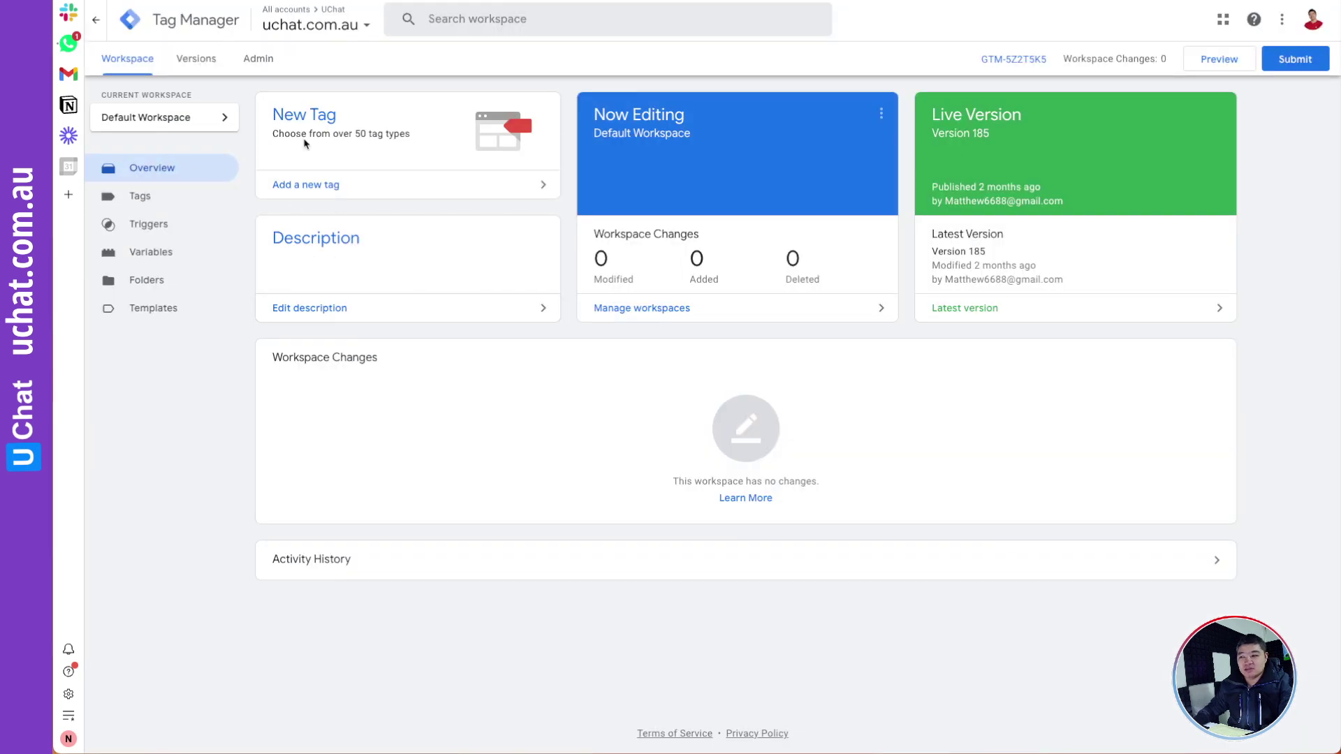
{"action": "left_click", "coordinate": [1218, 60]}
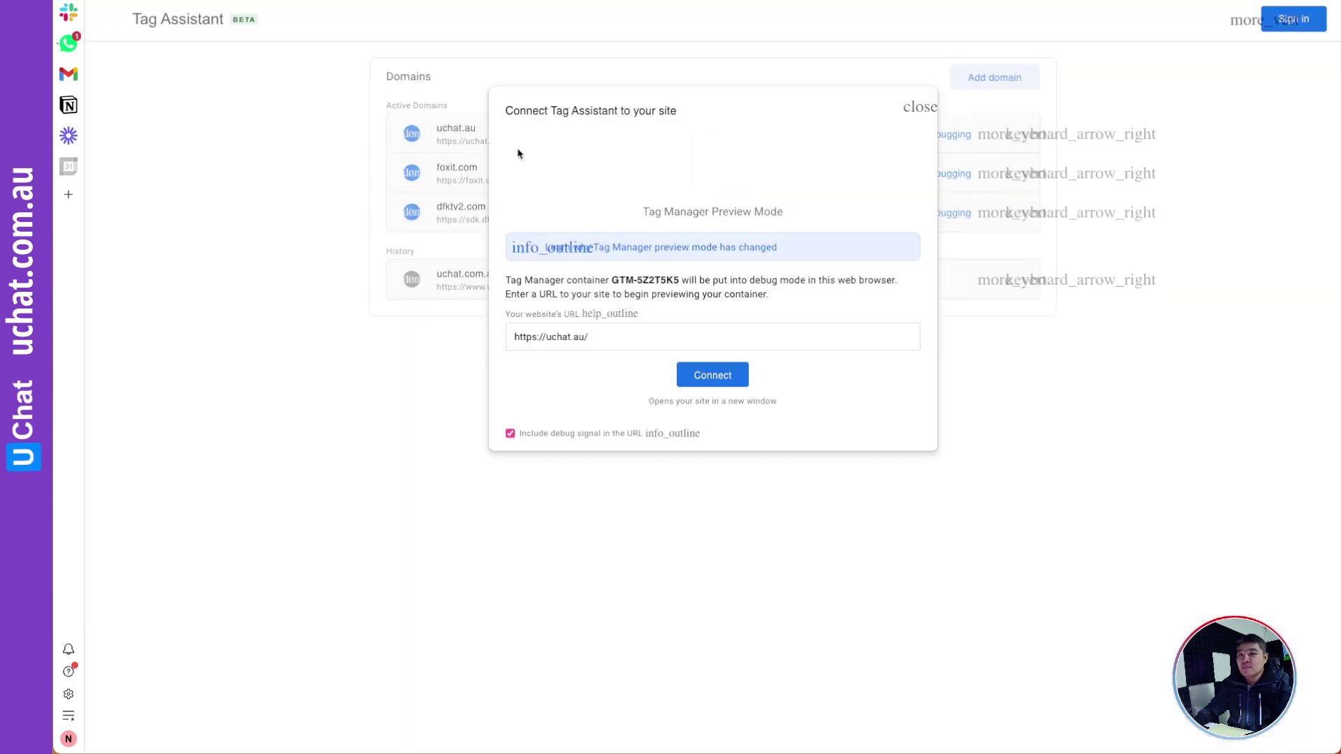
{"action": "left_click", "coordinate": [716, 377]}
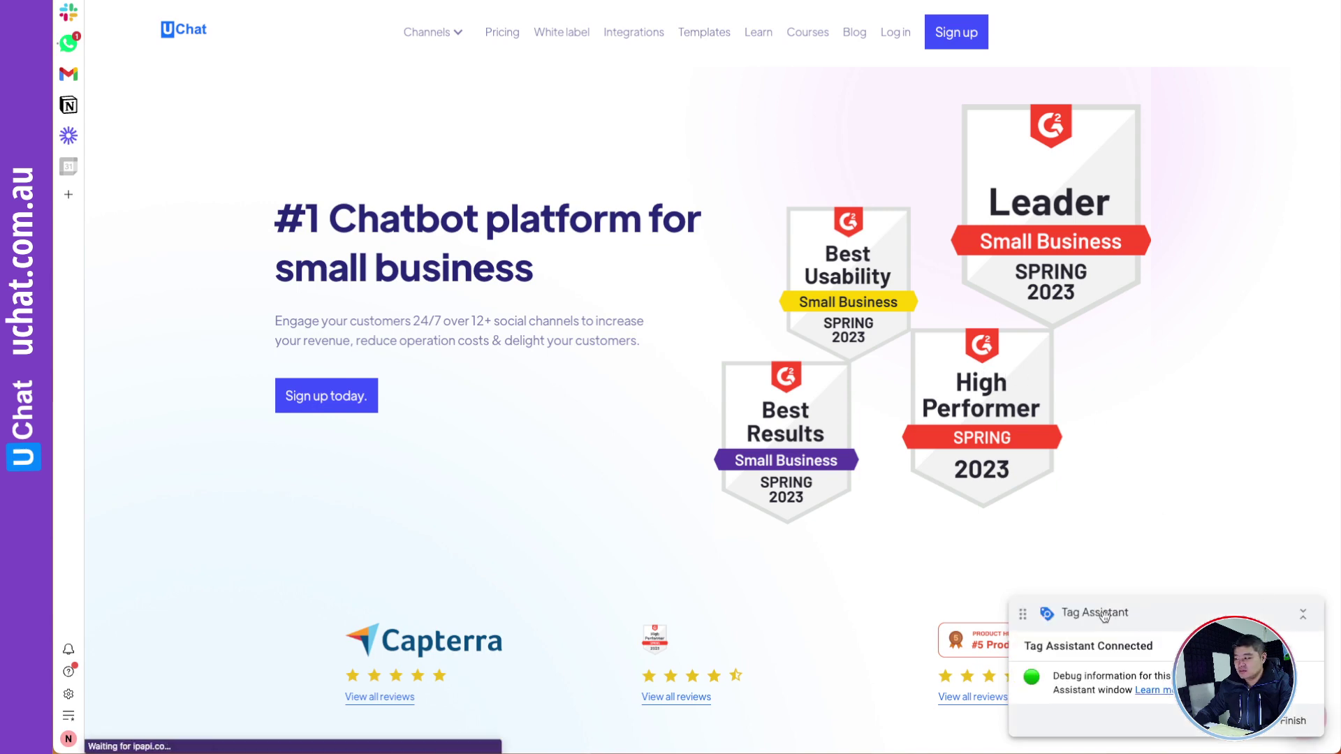
- Move the Tag Assistant overlay clear of the site's chat bubble, collapse it, and open the chat widget
{"action": "left_click_drag", "start_coordinate": [1195, 621], "coordinate": [868, 509]}
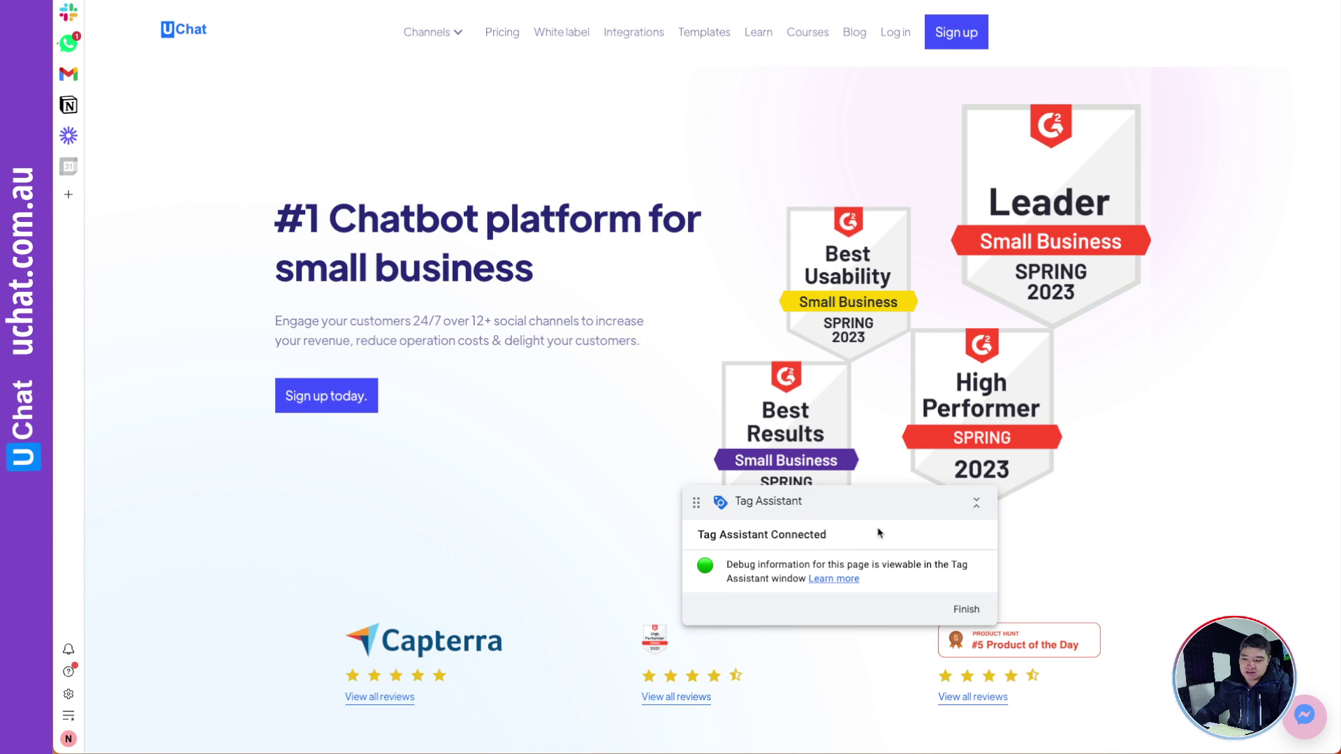
{"action": "left_click", "coordinate": [976, 501]}
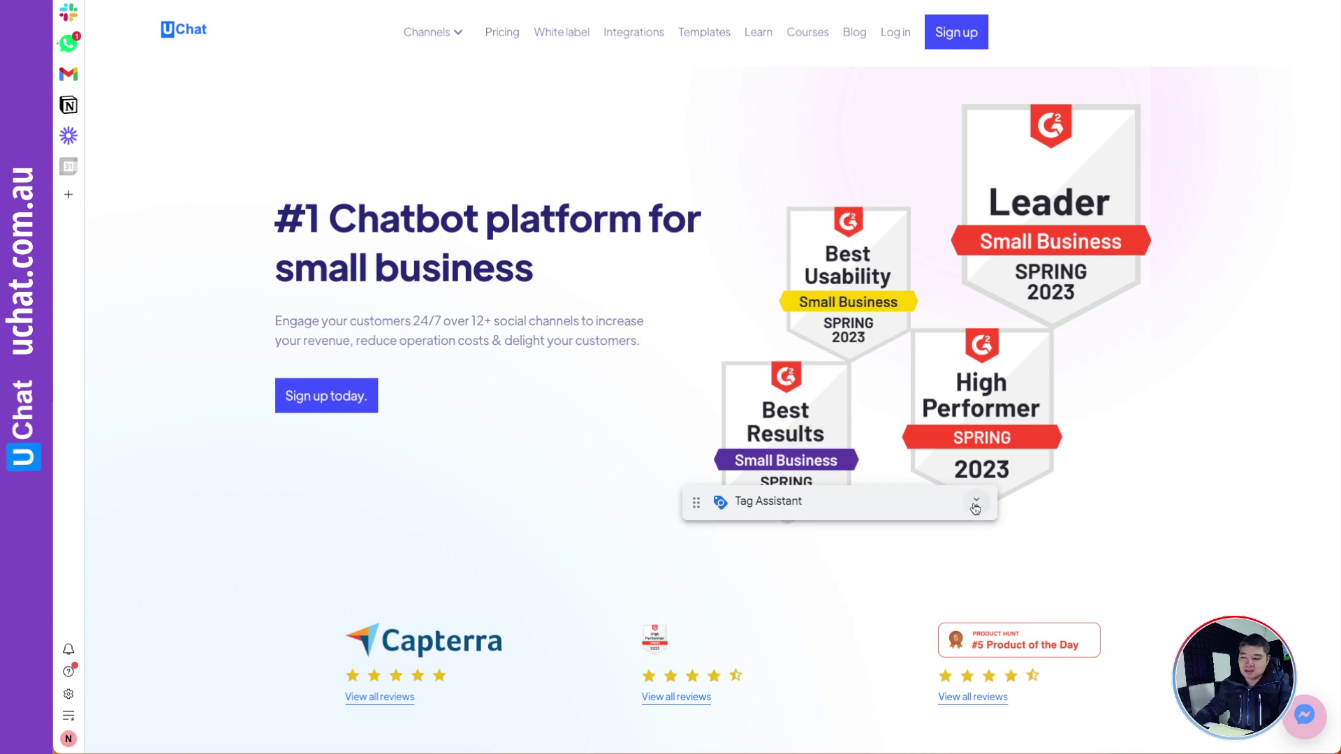
{"action": "left_click", "coordinate": [1304, 715]}
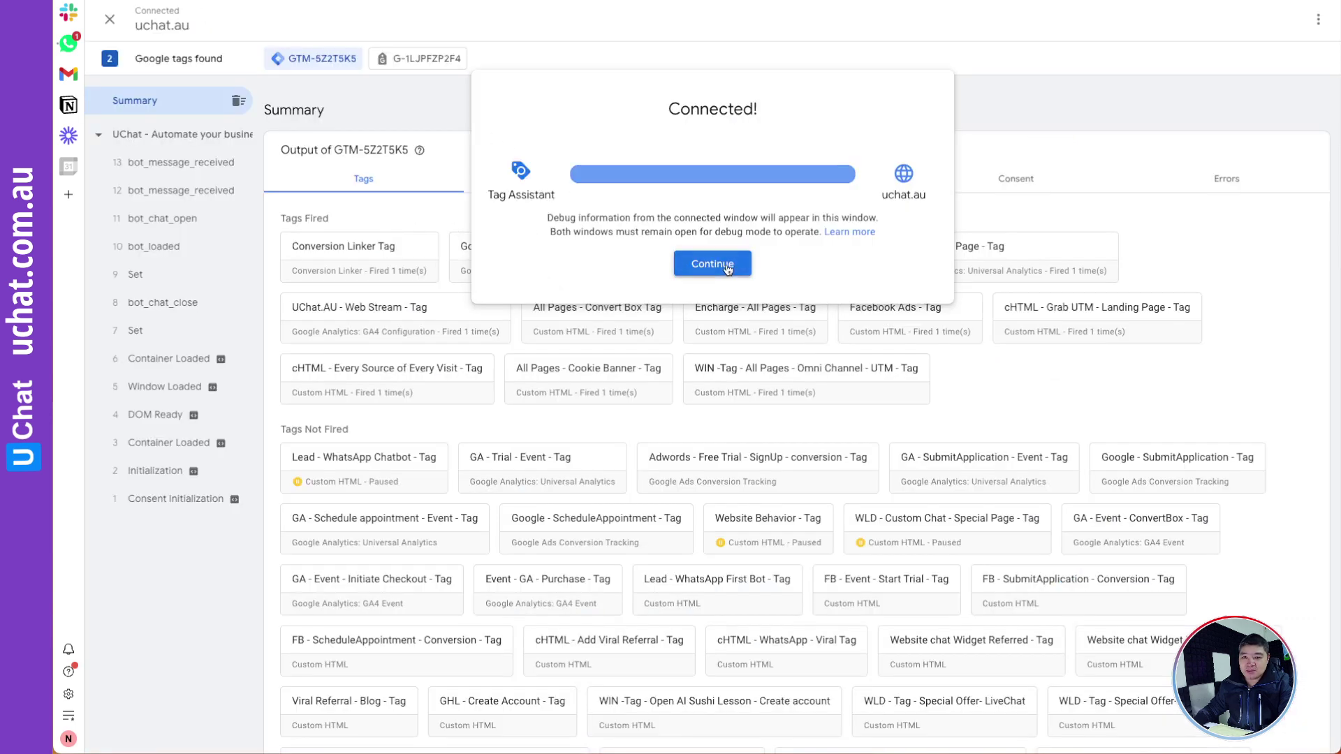
- Continue into the Tag Assistant debug view and examine the bot_chat_close event's data layer values, including event name and client_id
{"action": "left_click", "coordinate": [709, 265]}
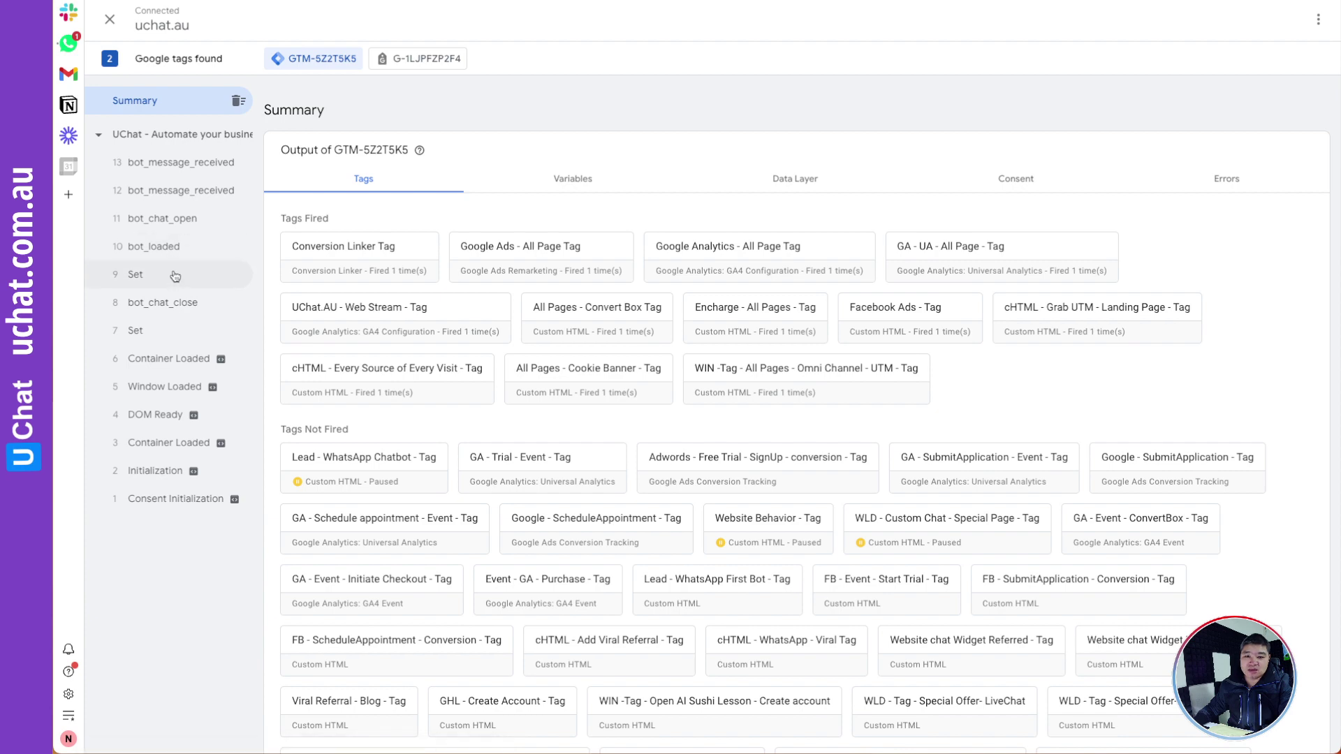
{"action": "left_click", "coordinate": [180, 306]}
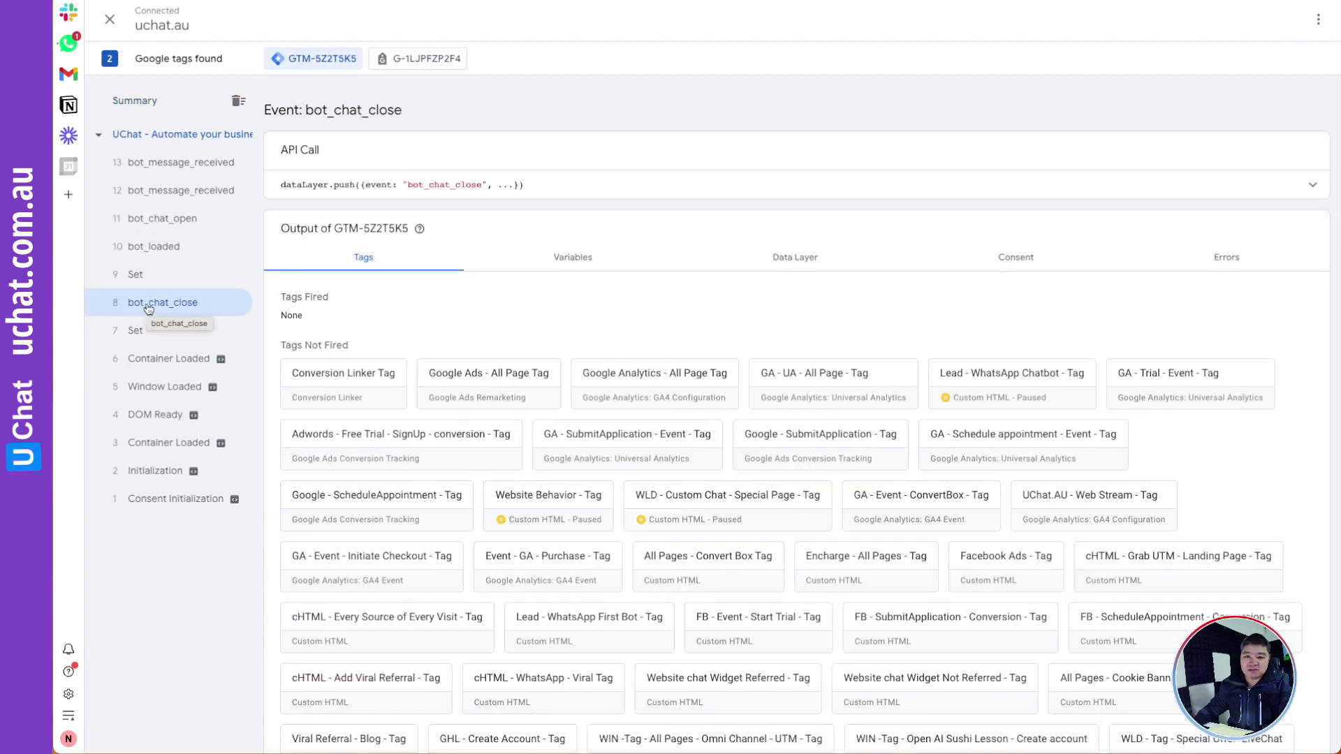
{"action": "left_click", "coordinate": [794, 257]}
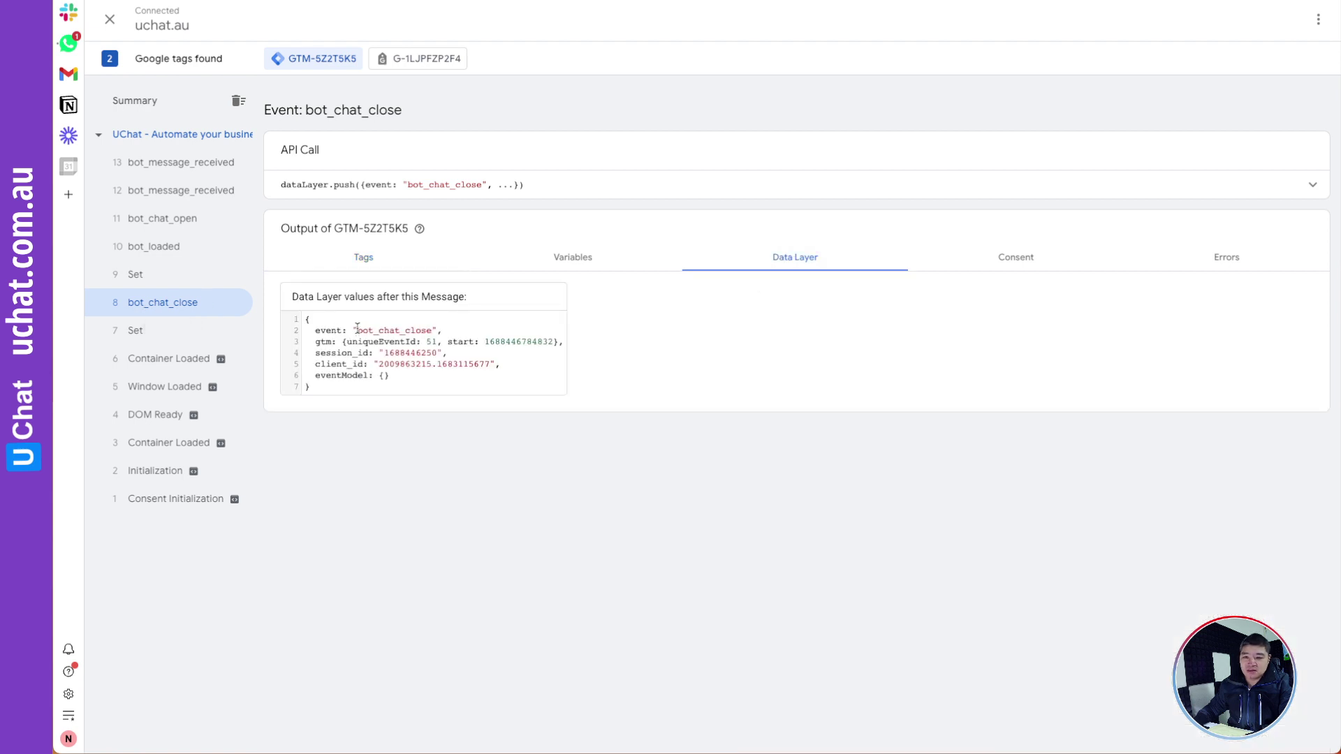
{"action": "left_click_drag", "start_coordinate": [357, 330], "coordinate": [429, 328]}
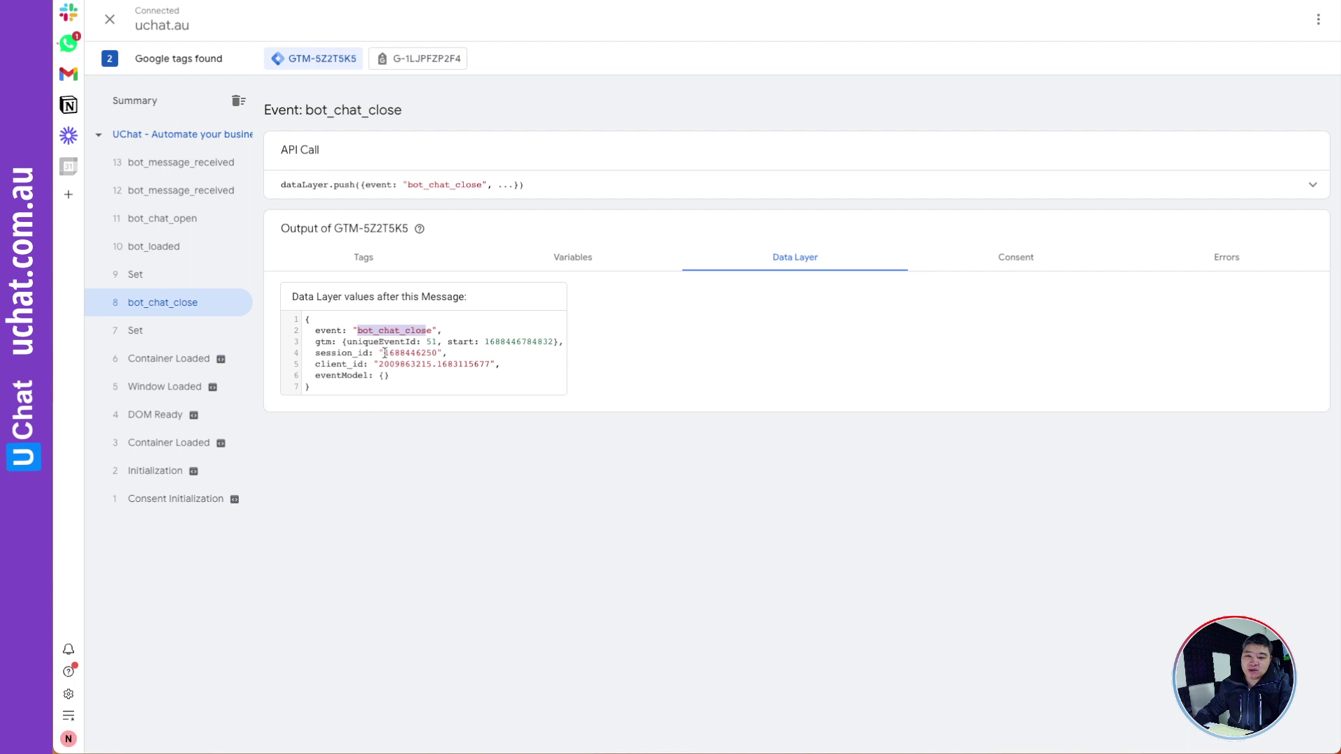
{"action": "left_click_drag", "start_coordinate": [380, 363], "coordinate": [491, 363]}
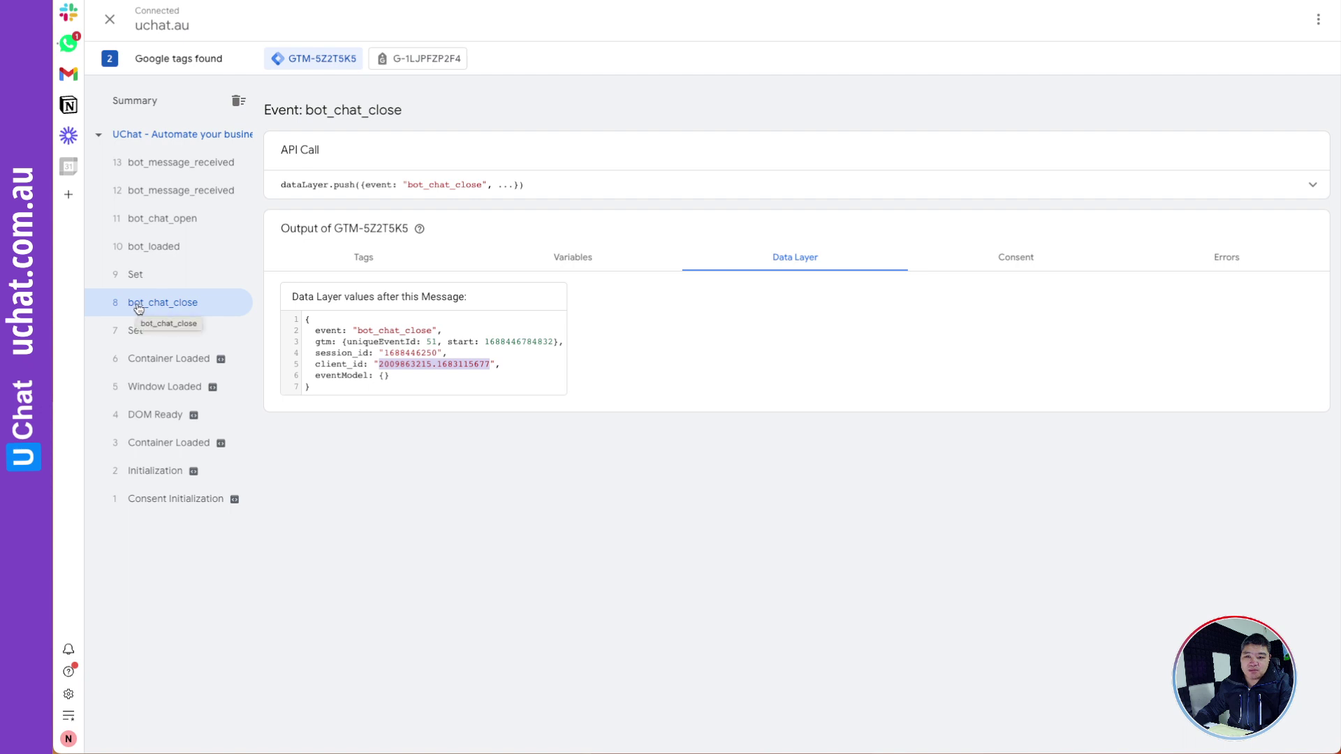
- Examine the data layer values of the bot_loaded, bot_chat_open and both bot_message_received events, returning to bot_chat_close
{"action": "left_click", "coordinate": [164, 246]}
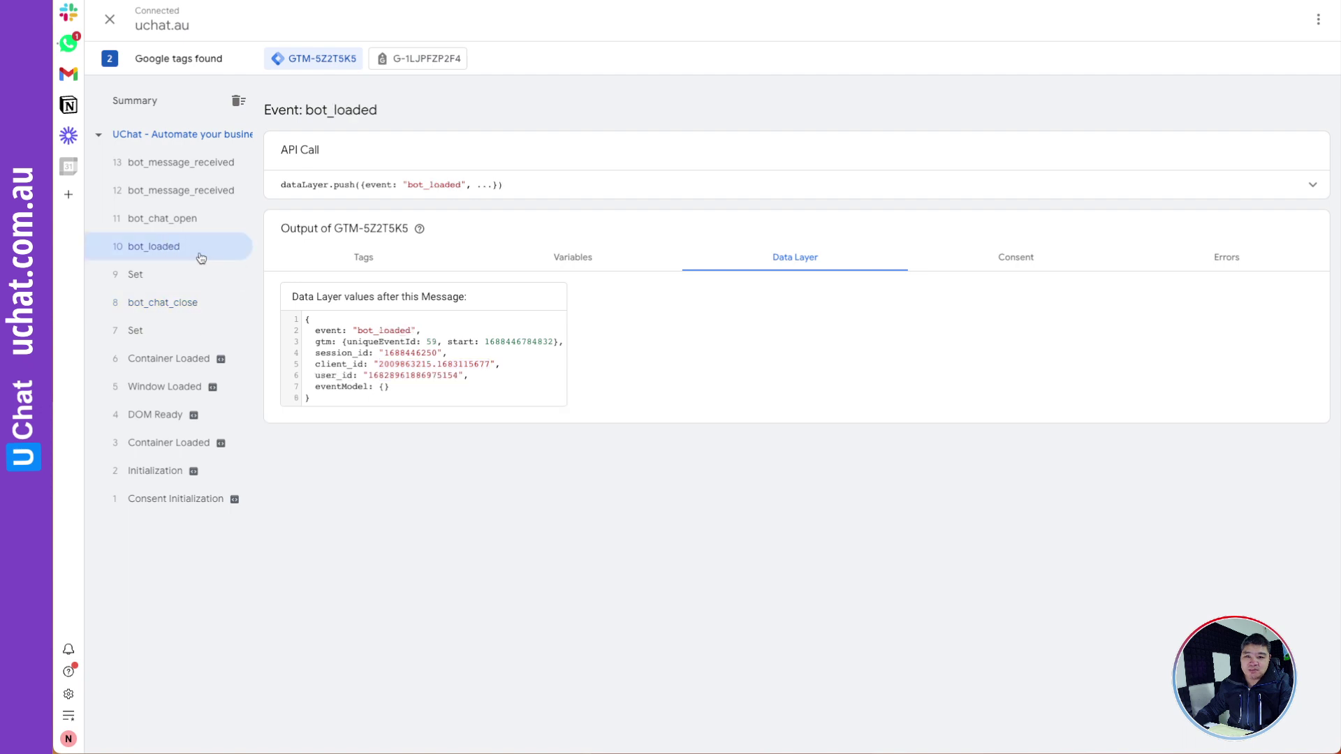
{"action": "left_click", "coordinate": [180, 219]}
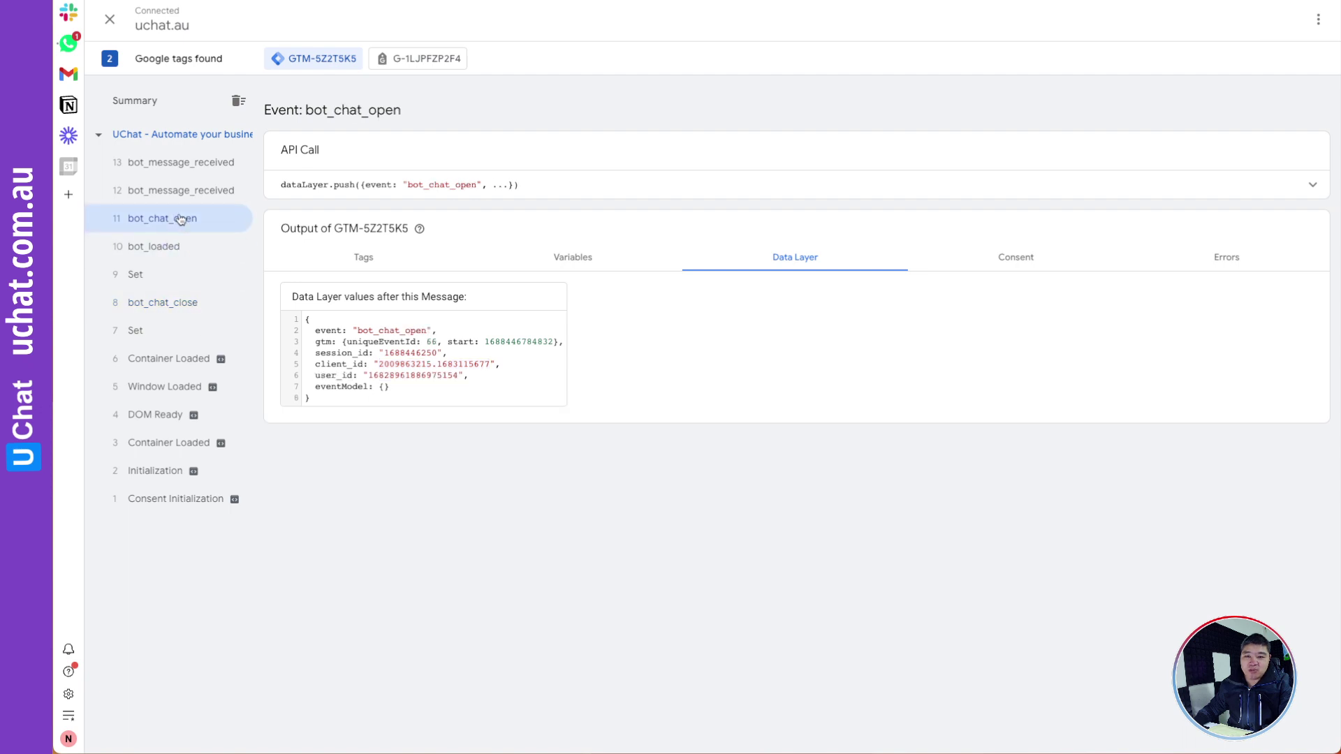
{"action": "left_click", "coordinate": [187, 191]}
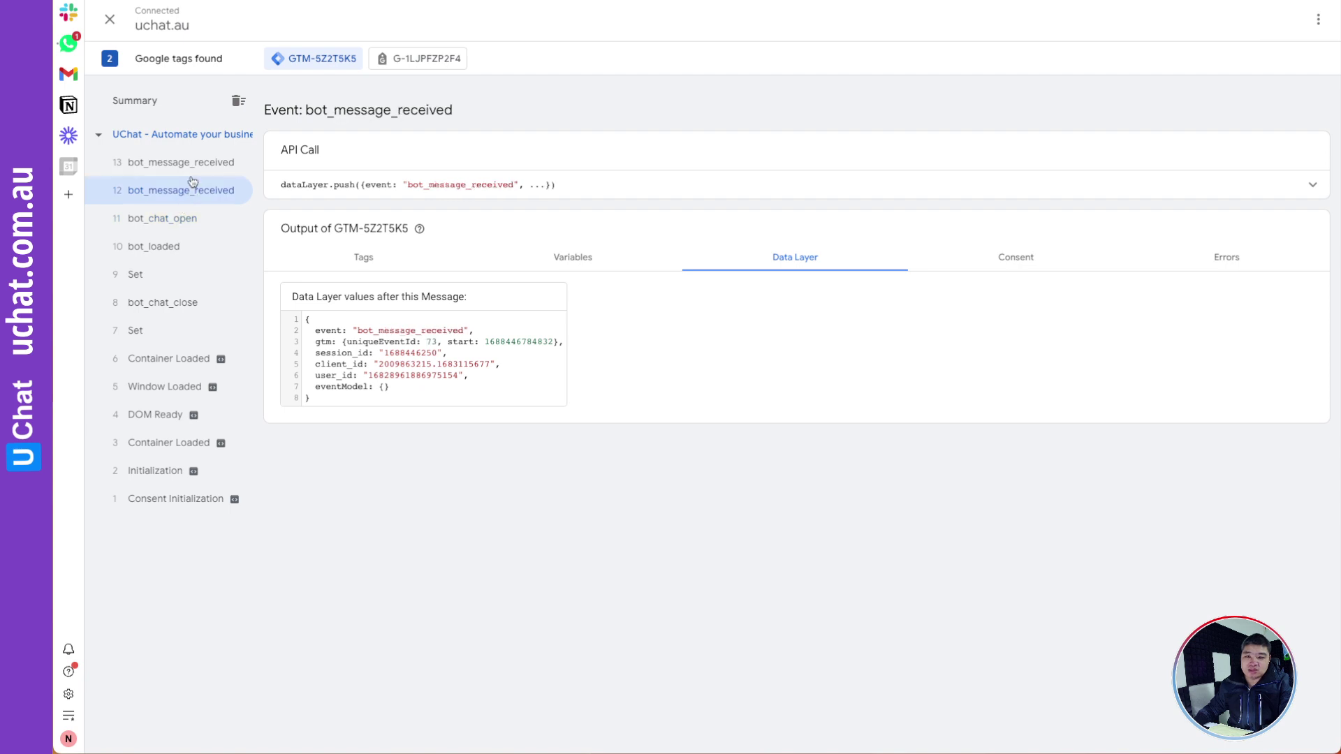
{"action": "left_click", "coordinate": [194, 163]}
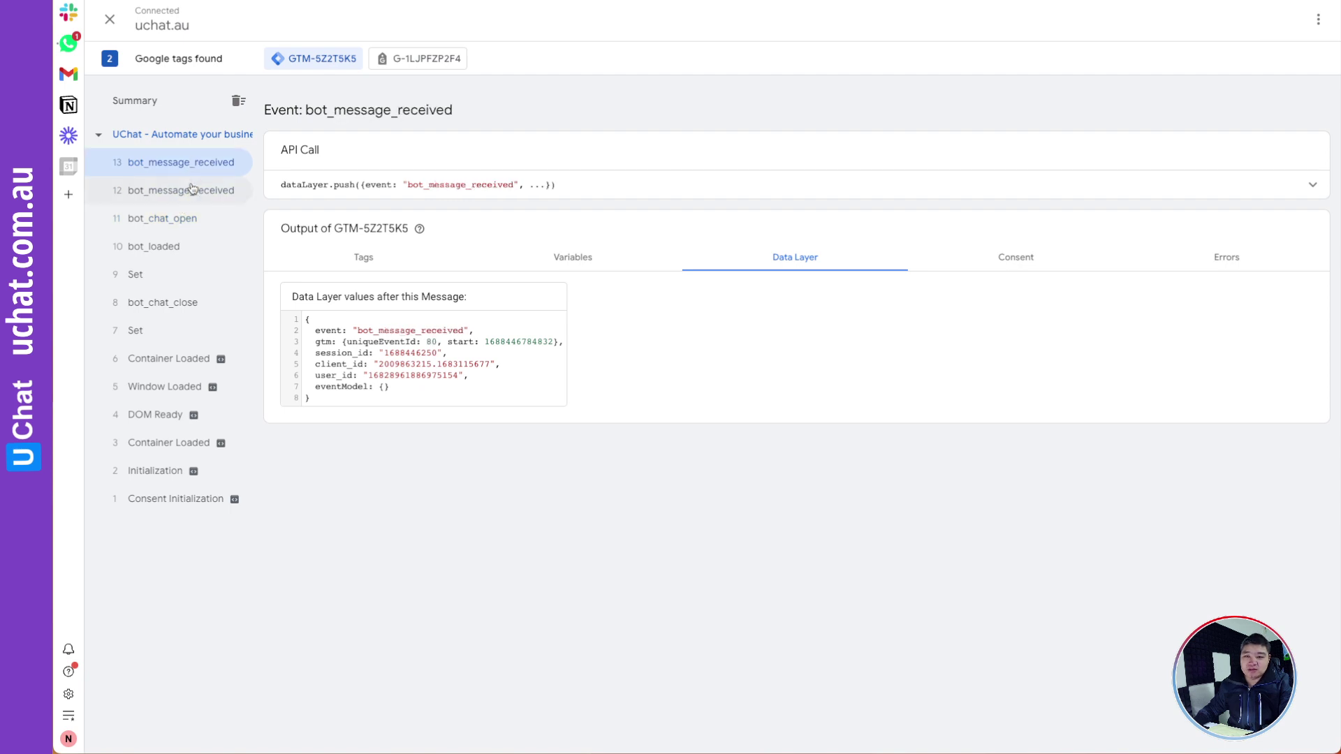
{"action": "left_click", "coordinate": [193, 191]}
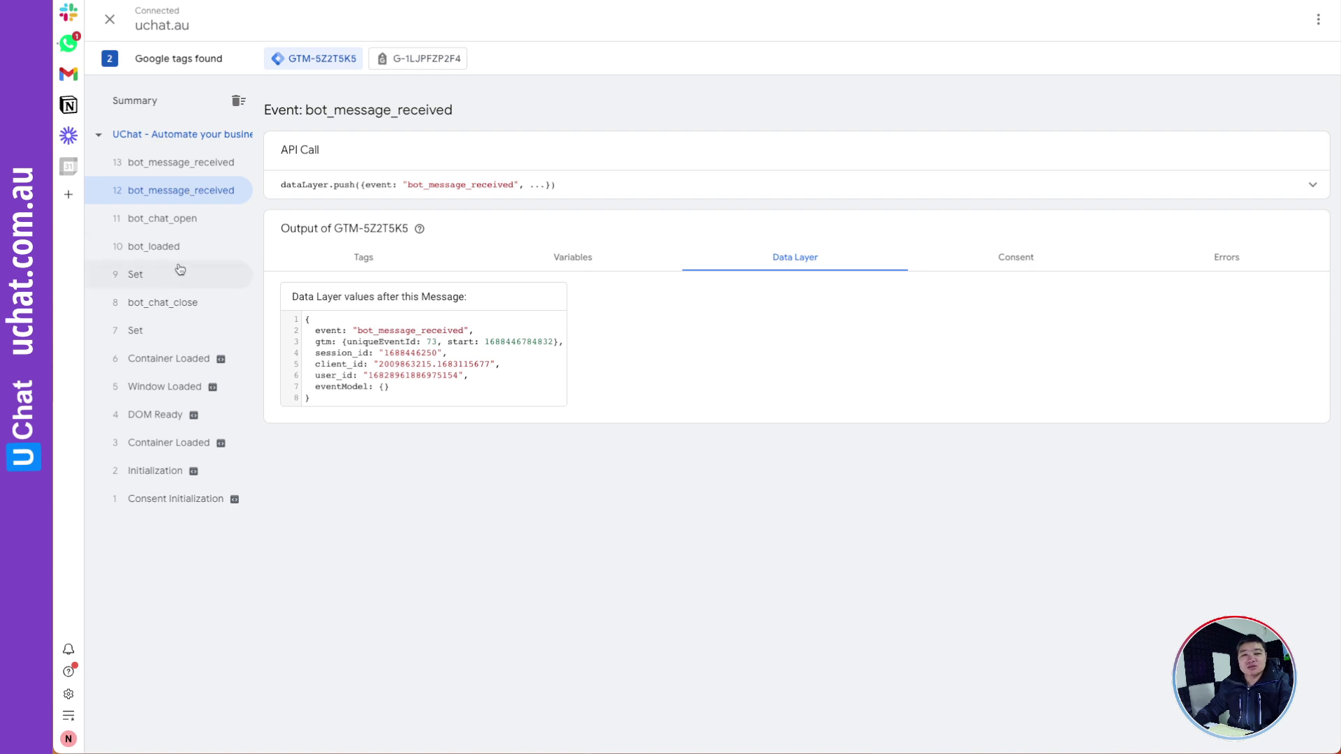
{"action": "left_click", "coordinate": [171, 307]}
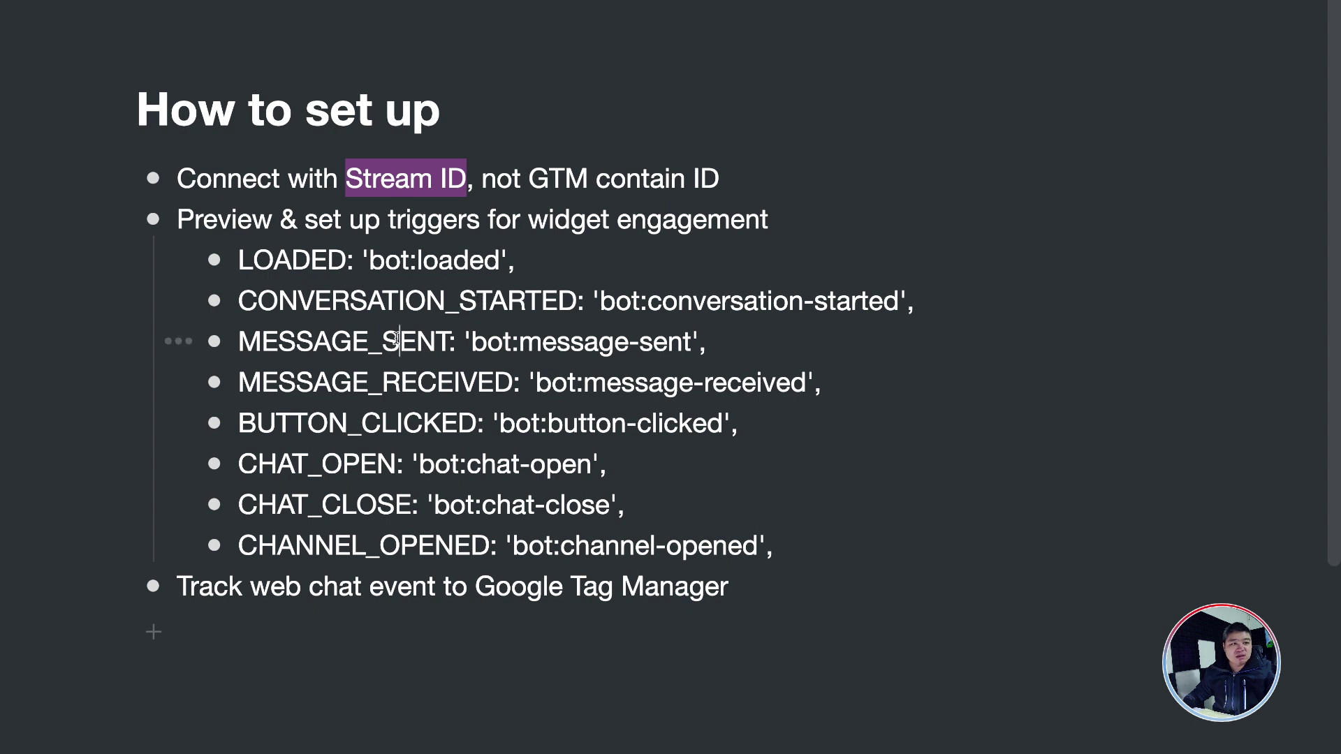
- In the setup outline, review the MESSAGE_RECEIVED and BUTTON_CLICKED widget events, selecting the BUTTON_CLICKED name
{"action": "left_click", "coordinate": [417, 382]}
{"action": "left_click_drag", "start_coordinate": [472, 419], "coordinate": [240, 420]}
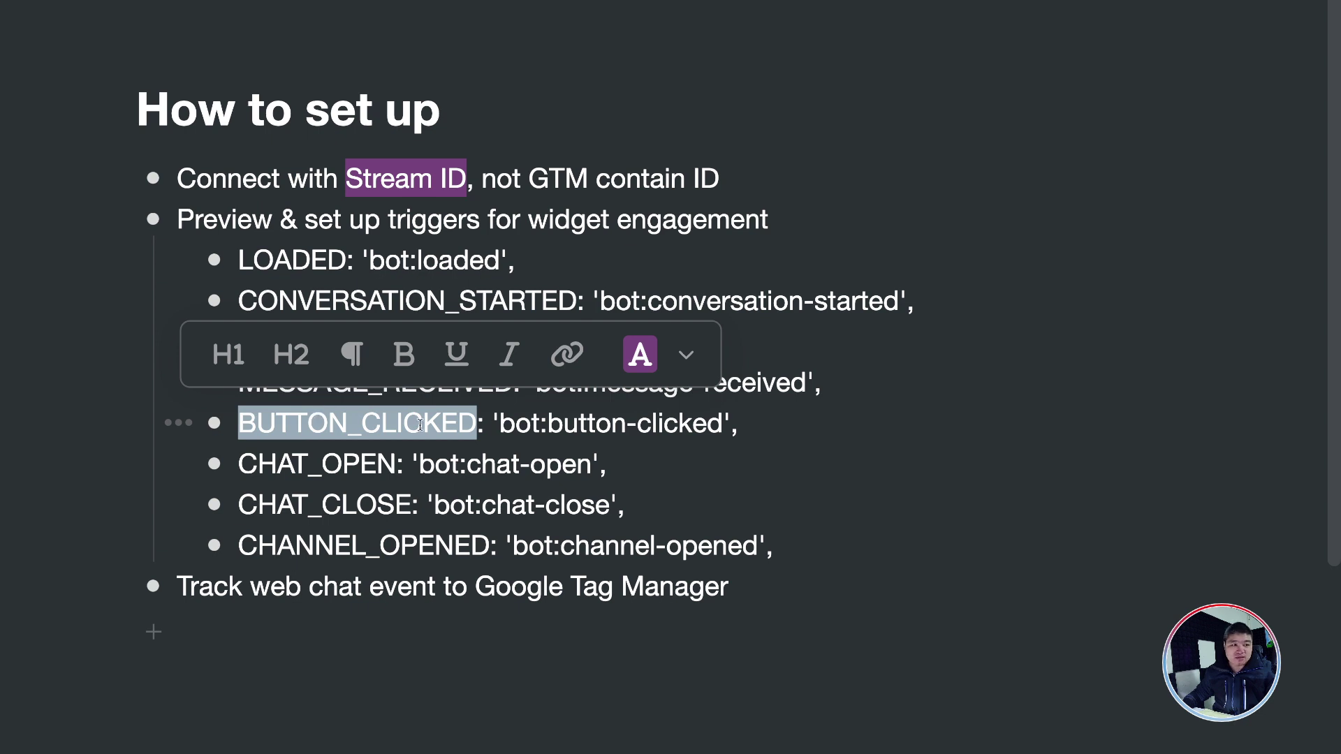
- Select CHAT_OPEN in the setup outline for review, and on the UChat site close the chat widget, reopen it and close it again
{"action": "left_click", "coordinate": [458, 422]}
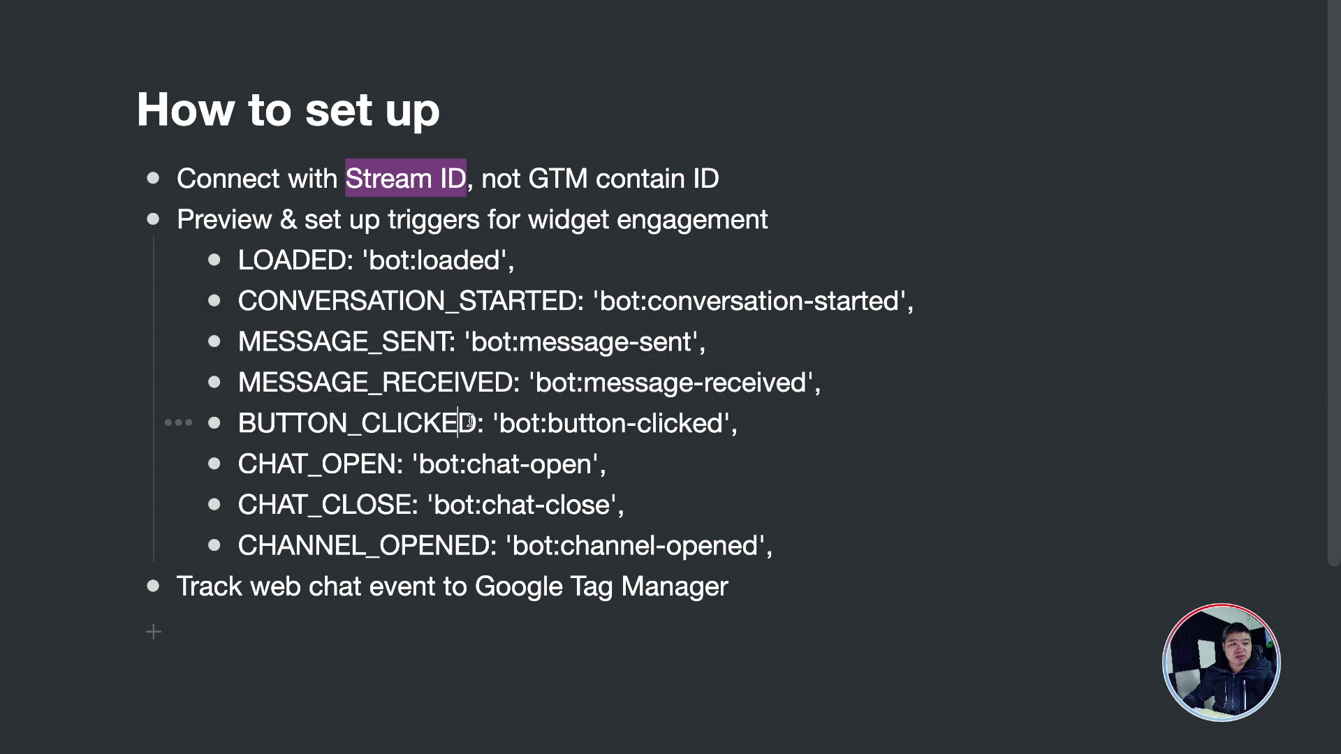
{"action": "left_click_drag", "start_coordinate": [396, 464], "coordinate": [250, 462]}
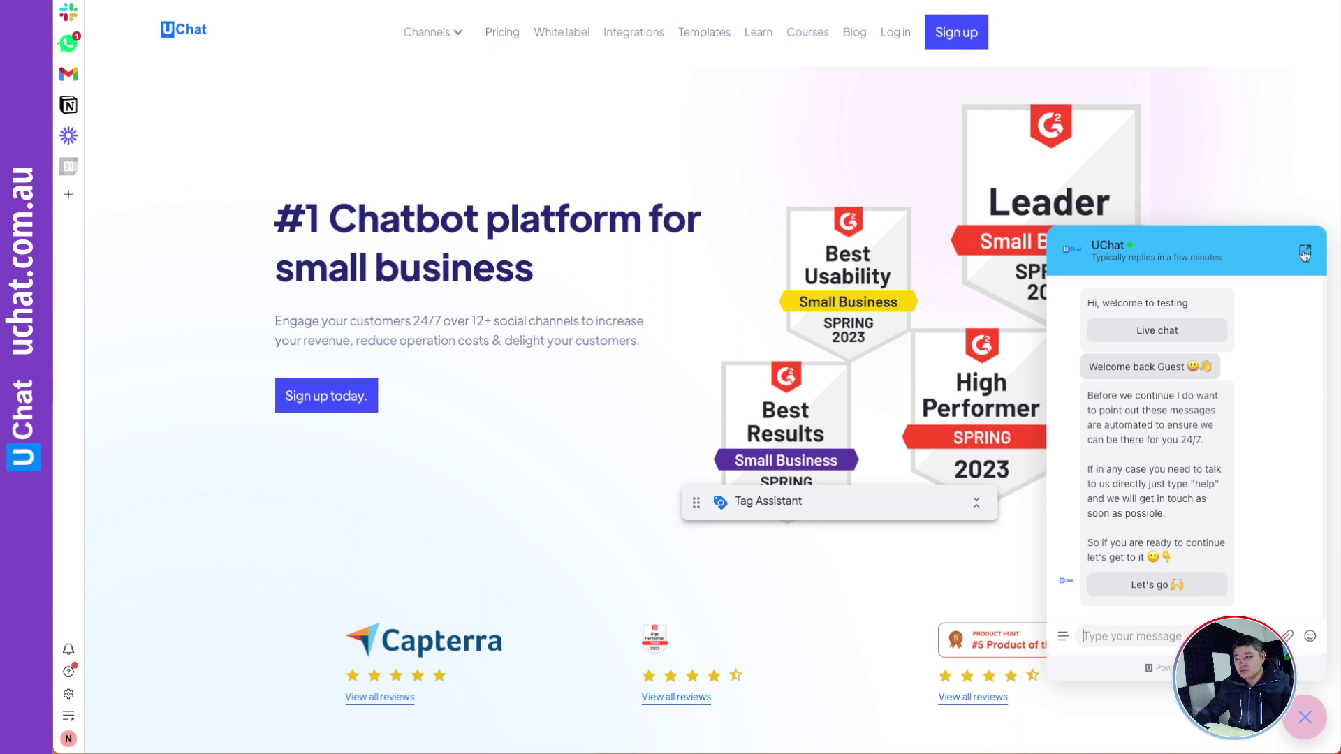
{"action": "left_click", "coordinate": [1304, 254]}
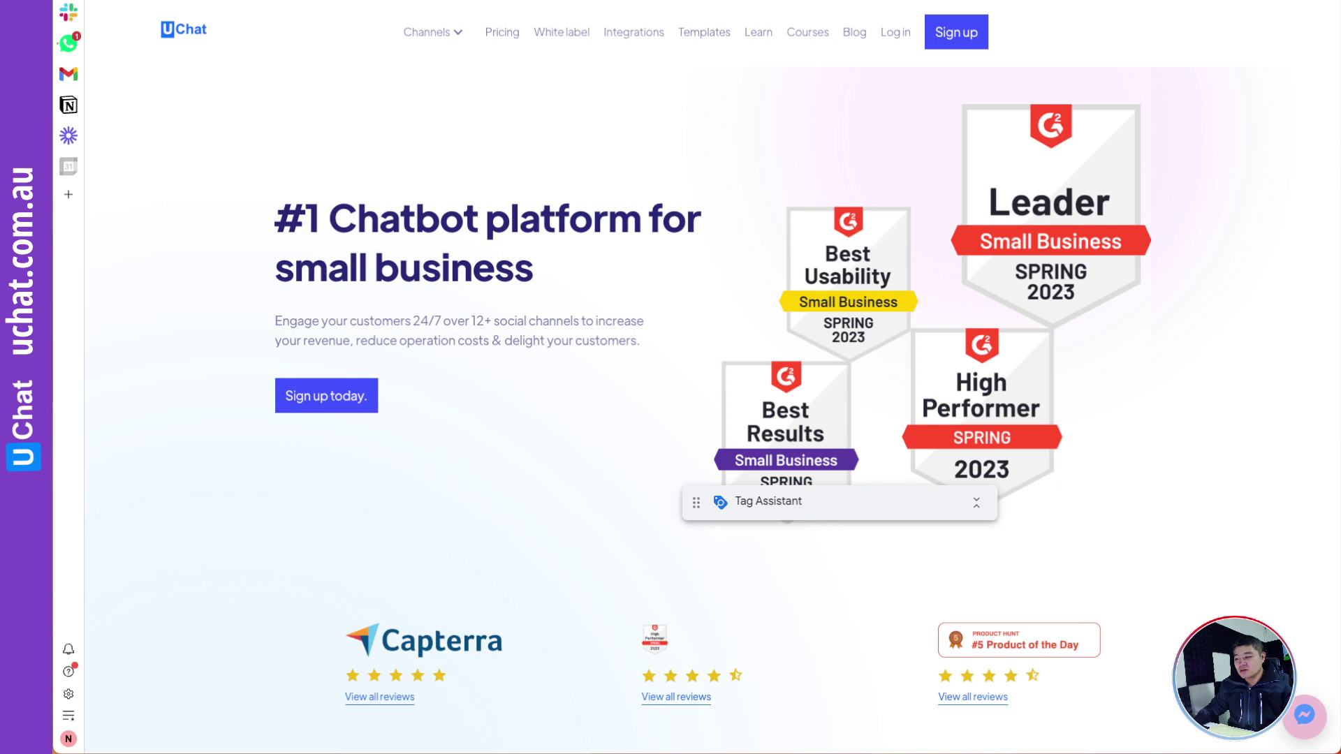
{"action": "left_click", "coordinate": [1304, 716]}
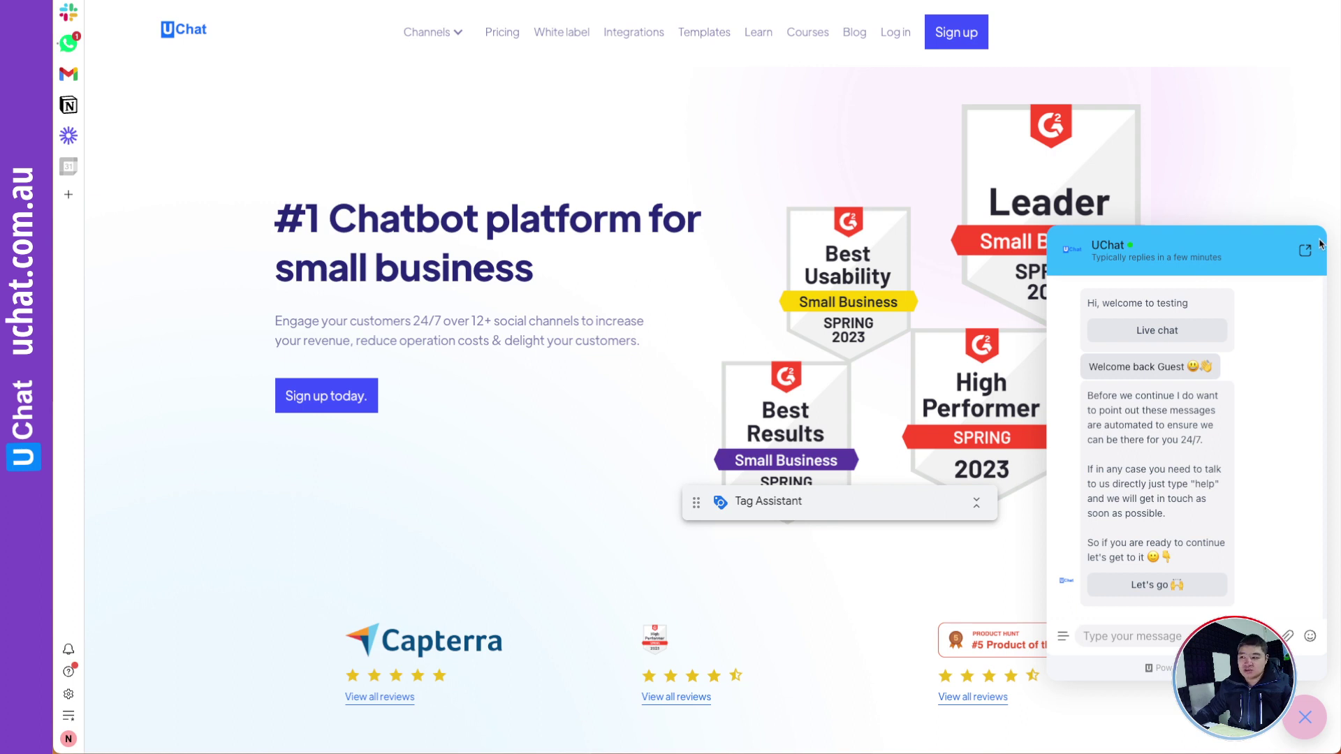
{"action": "left_click", "coordinate": [1303, 720]}
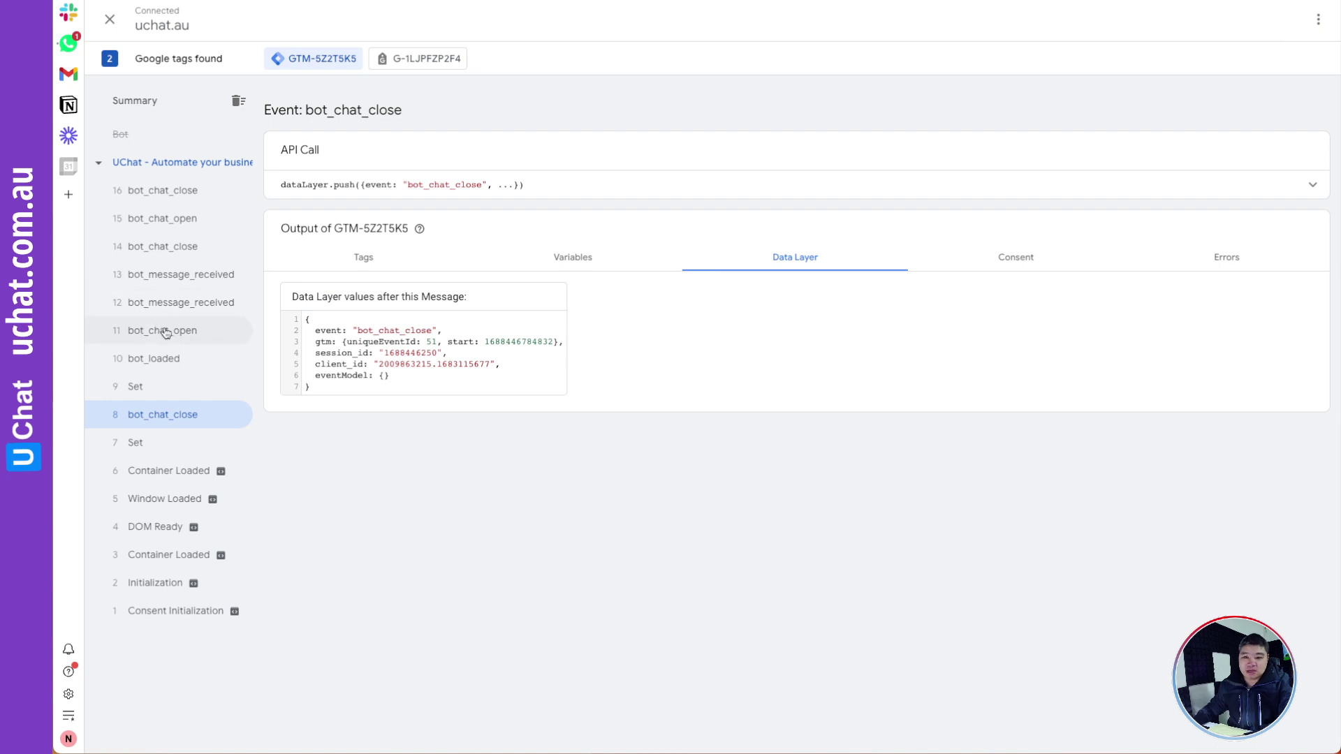
- In the Tag Assistant debug view, copy the event name bot_chat_open from that event's data layer values
{"action": "left_click", "coordinate": [166, 331]}
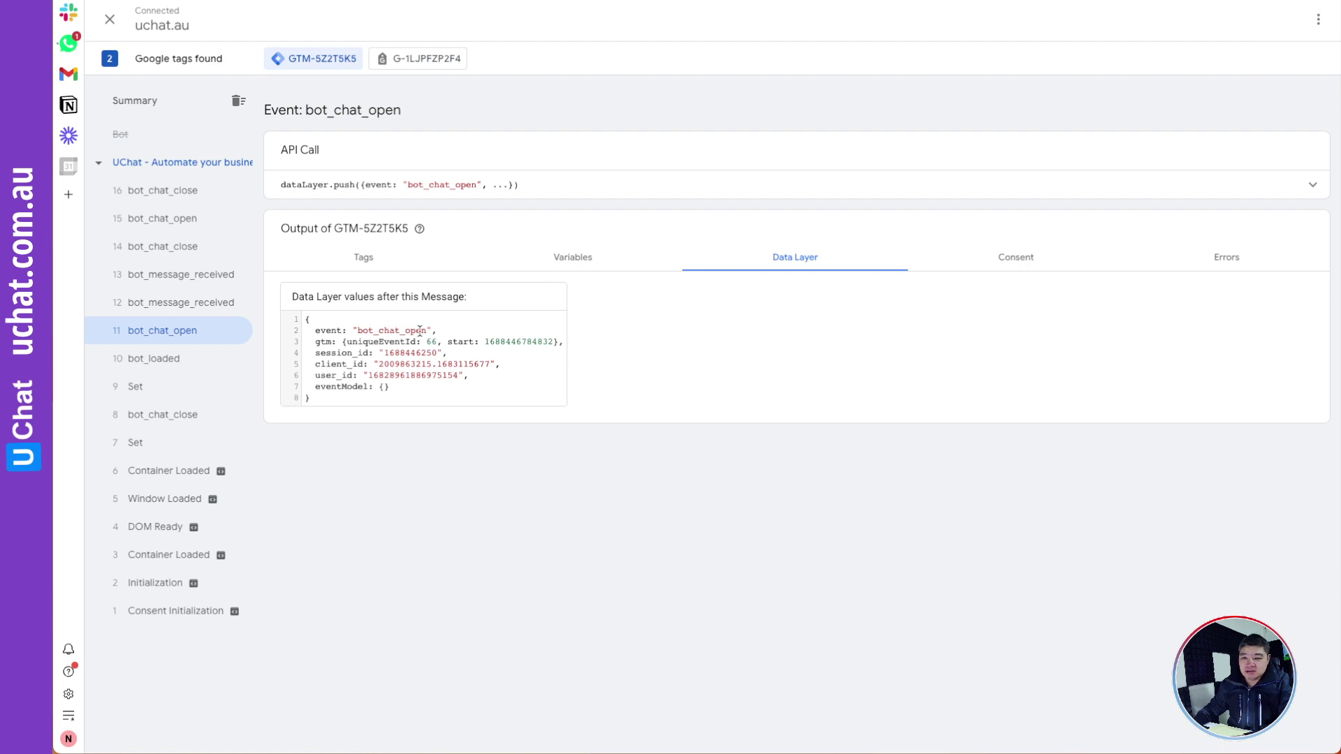
{"action": "left_click_drag", "start_coordinate": [425, 329], "coordinate": [353, 326]}
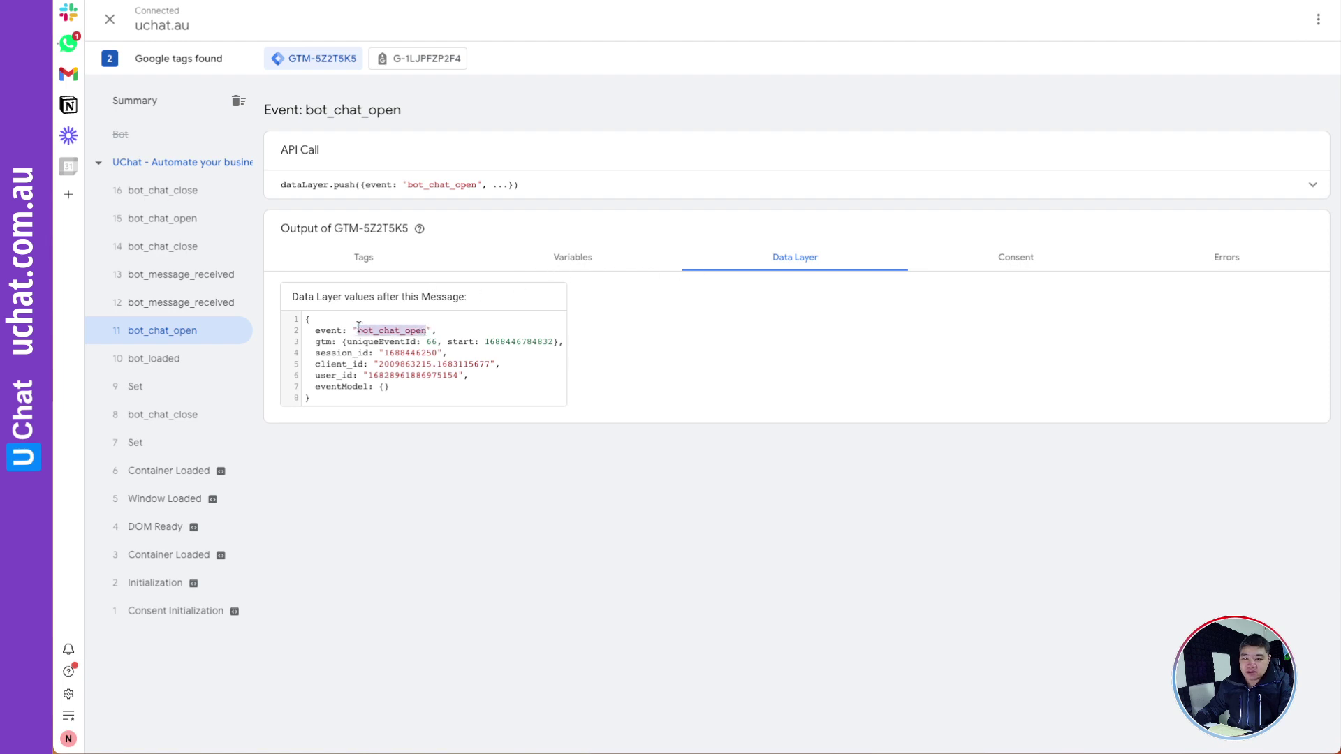
{"action": "right_click", "coordinate": [394, 337]}
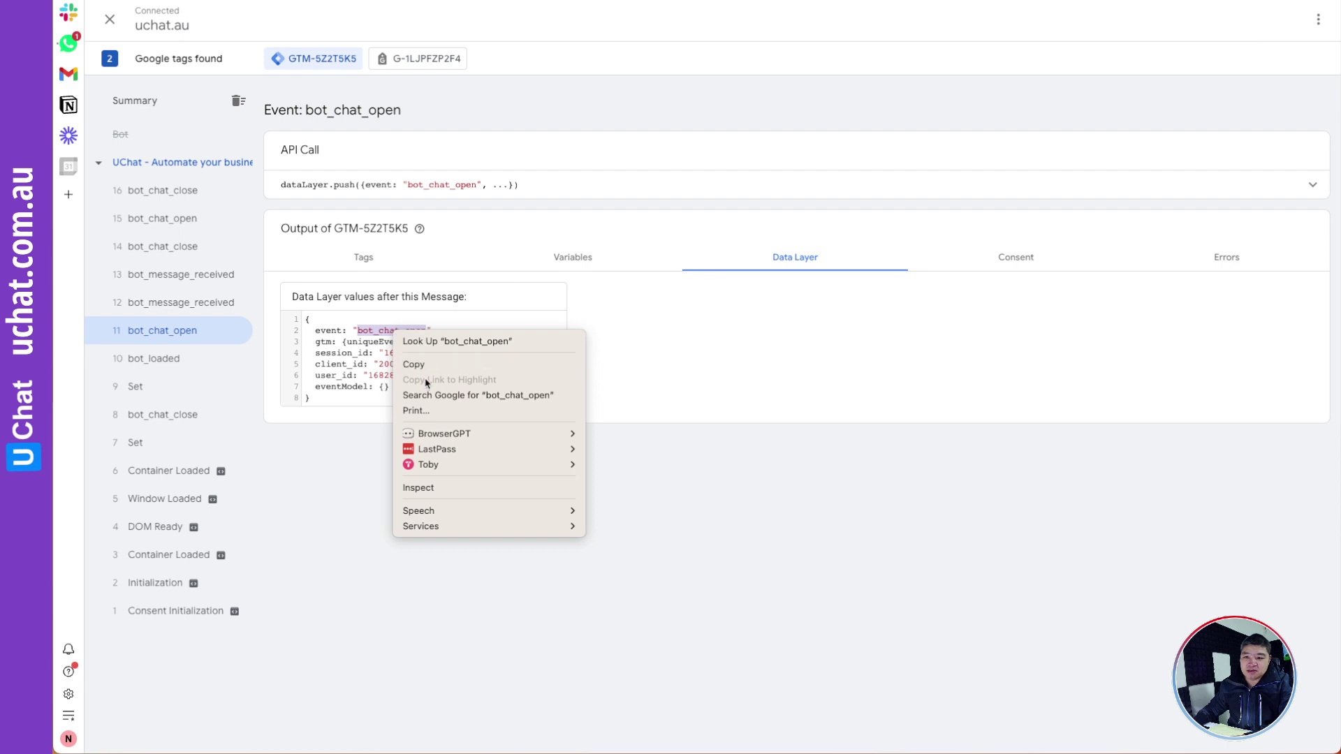
{"action": "left_click", "coordinate": [447, 363]}
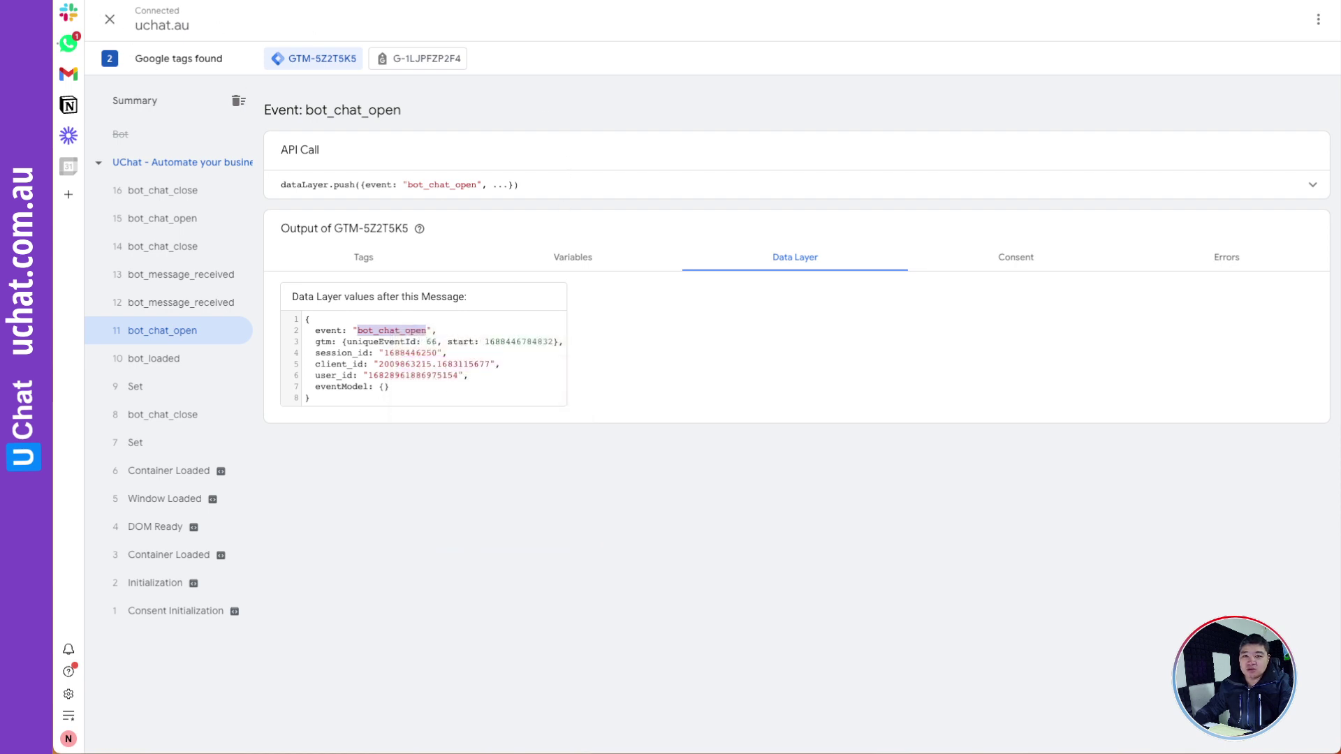
- Return to the uchat.com.au Tag Manager workspace and show its list of triggers
{"action": "left_click", "coordinate": [110, 20]}
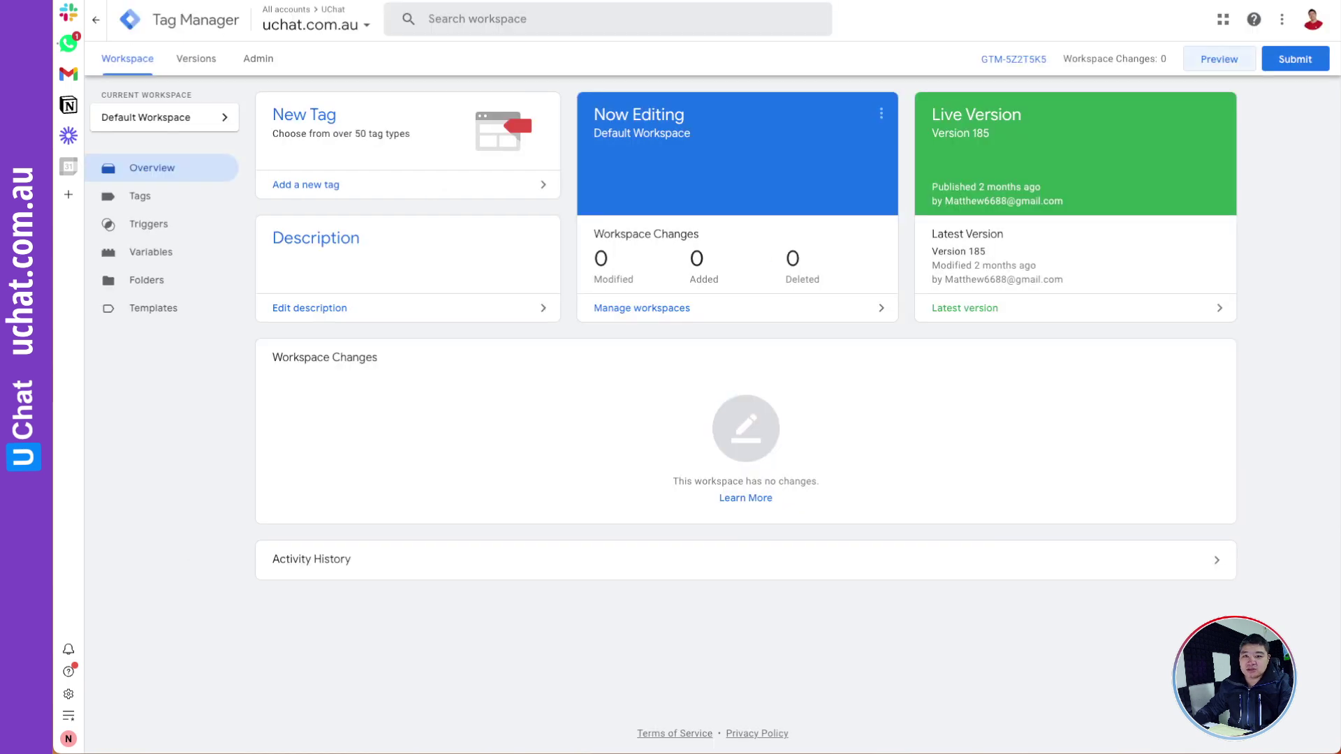
{"action": "left_click", "coordinate": [148, 227]}
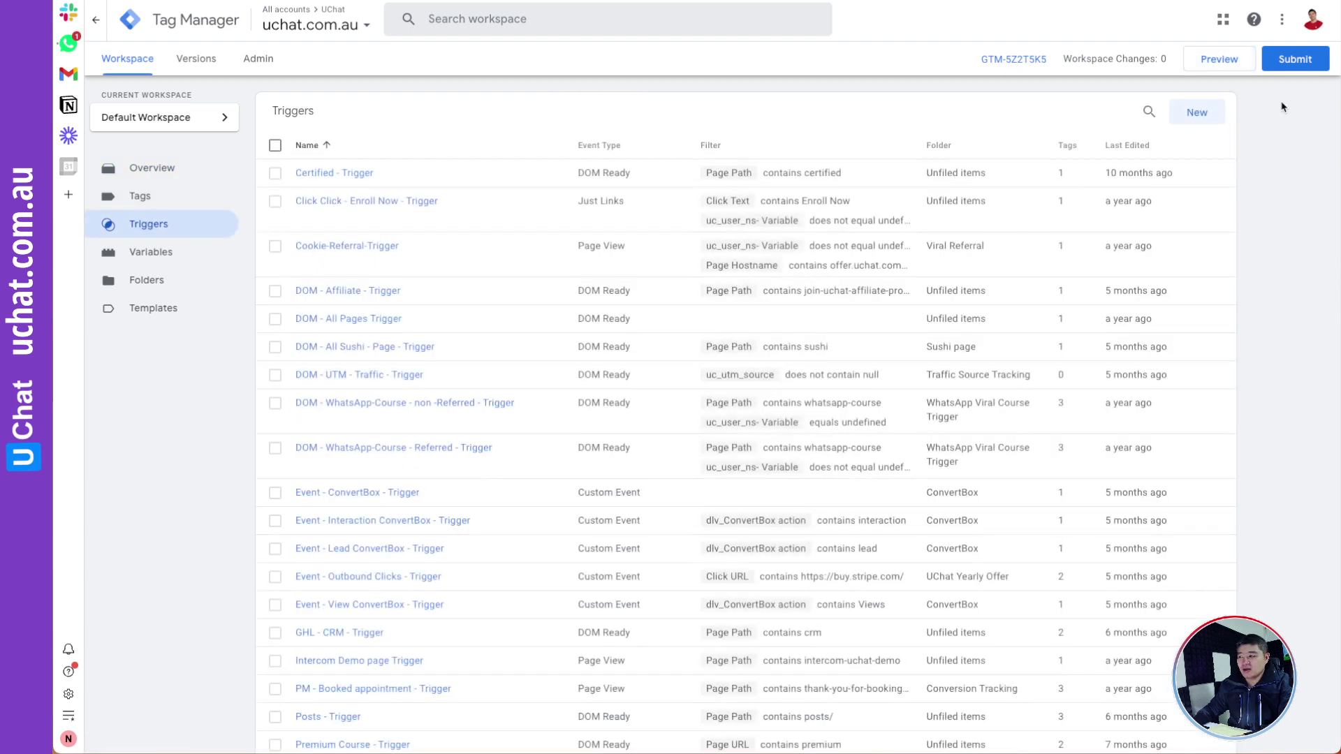
{"action": "left_click", "coordinate": [1295, 61]}
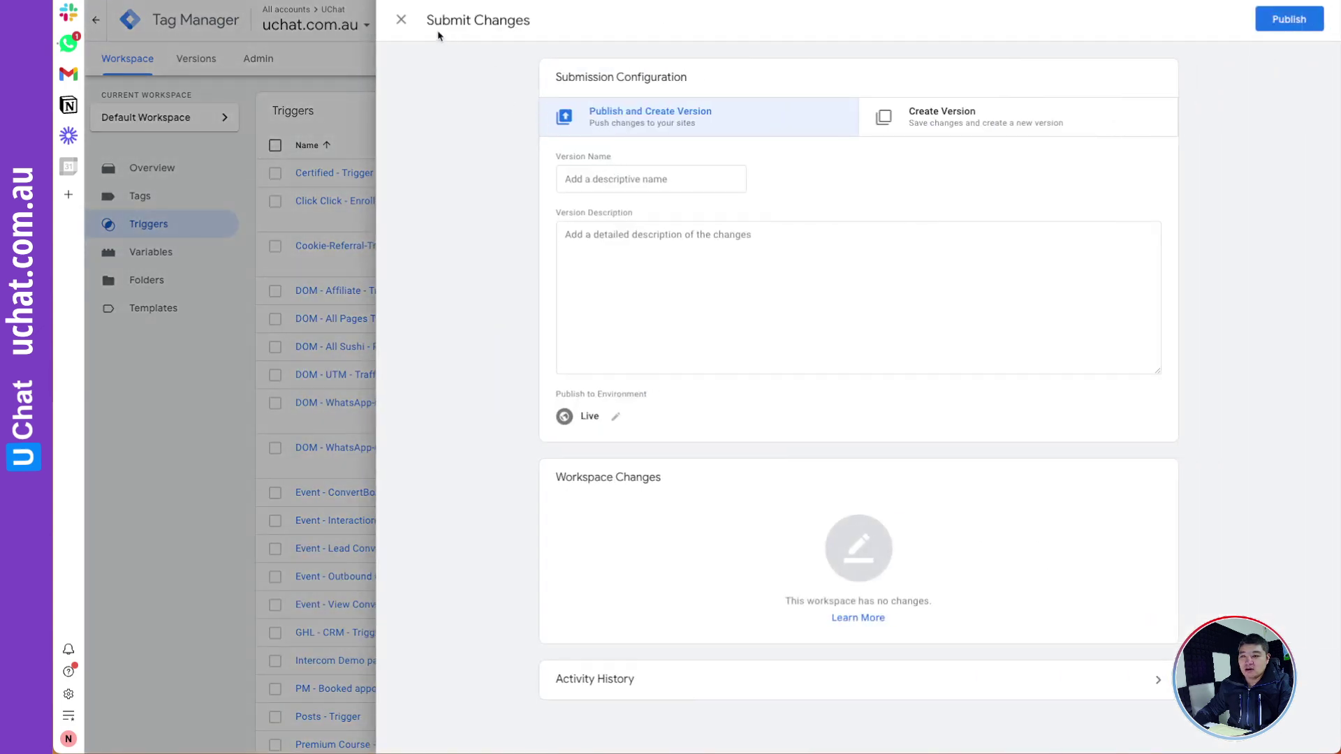
{"action": "left_click", "coordinate": [400, 23]}
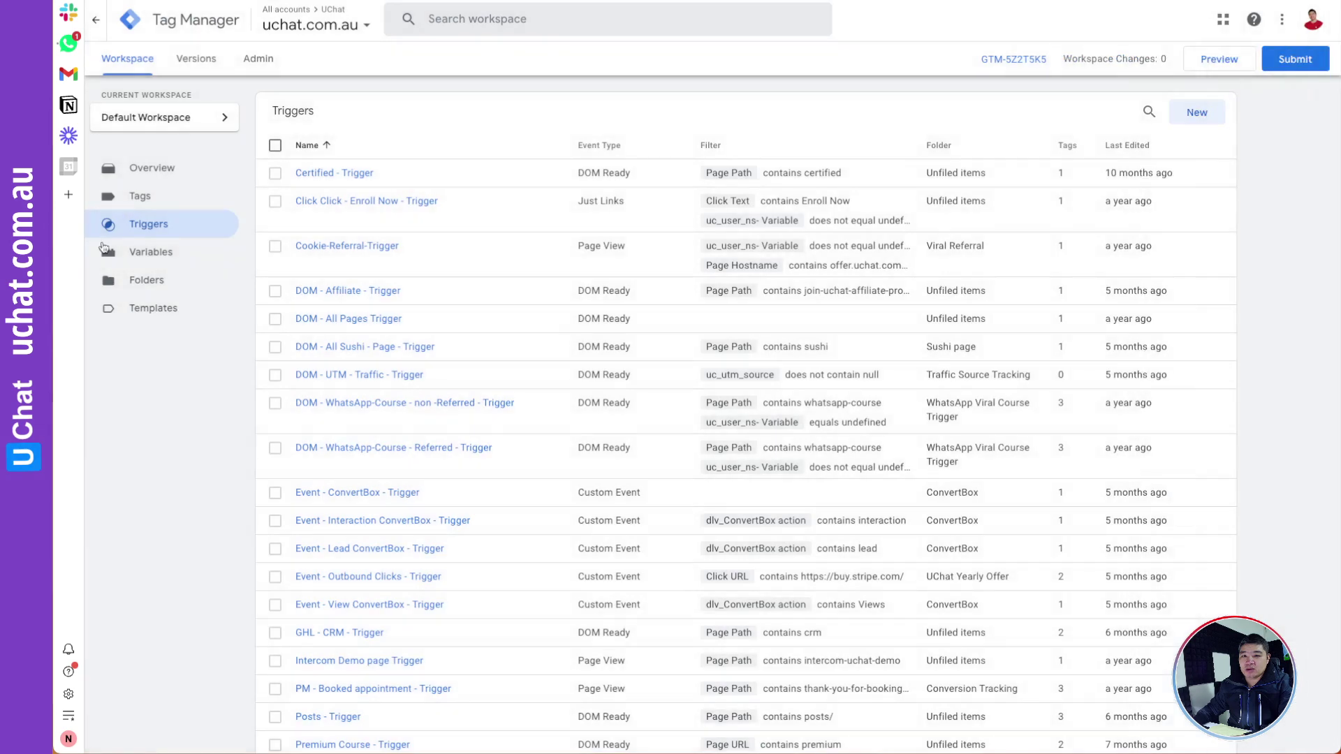
- Create a new trigger and name it "- Event - bot_chat_open - Trigger"
{"action": "left_click", "coordinate": [1197, 113]}
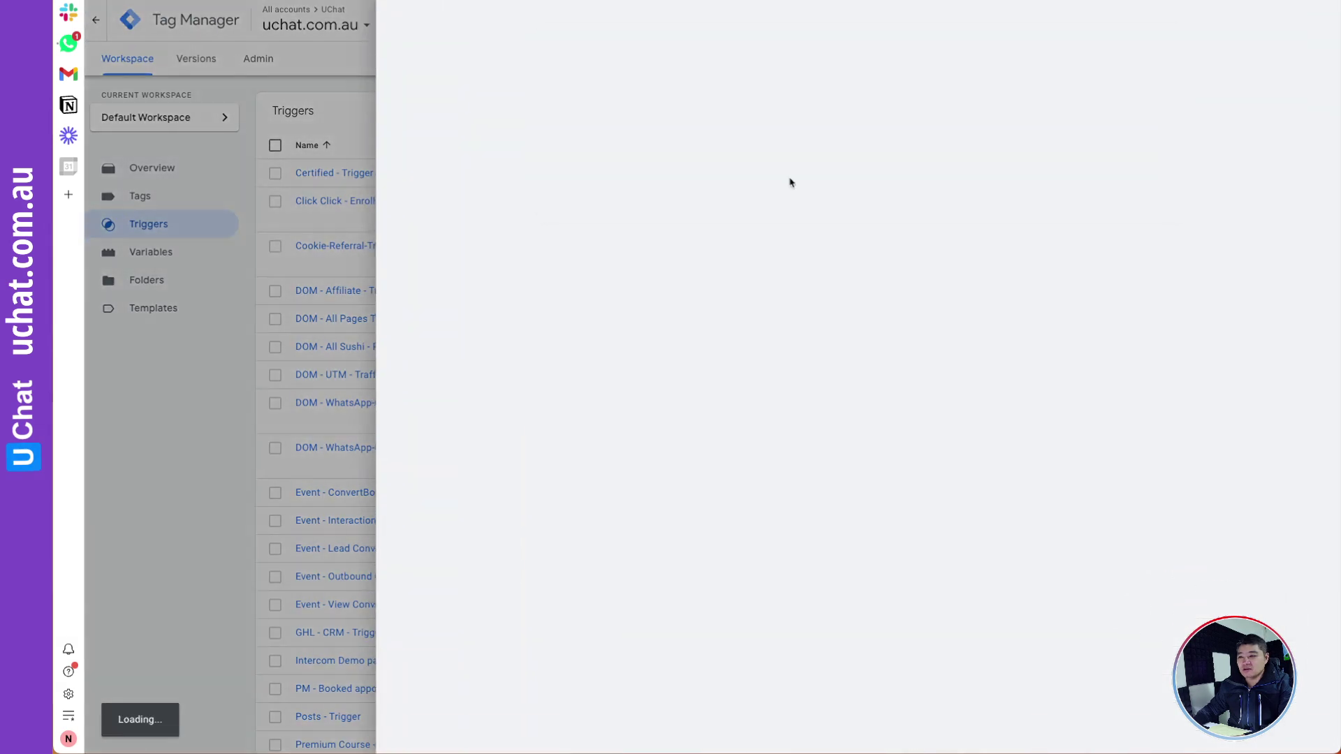
{"action": "left_click", "coordinate": [479, 20]}
{"action": "key", "text": "BackSpace"}
{"action": "key", "text": "BackSpace"}
{"action": "key", "text": "BackSpace"}
{"action": "key", "text": "BackSpace"}
{"action": "key", "text": "BackSpace"}
{"action": "key", "text": "BackSpace"}
{"action": "key", "text": "BackSpace"}
{"action": "key", "text": "BackSpace"}
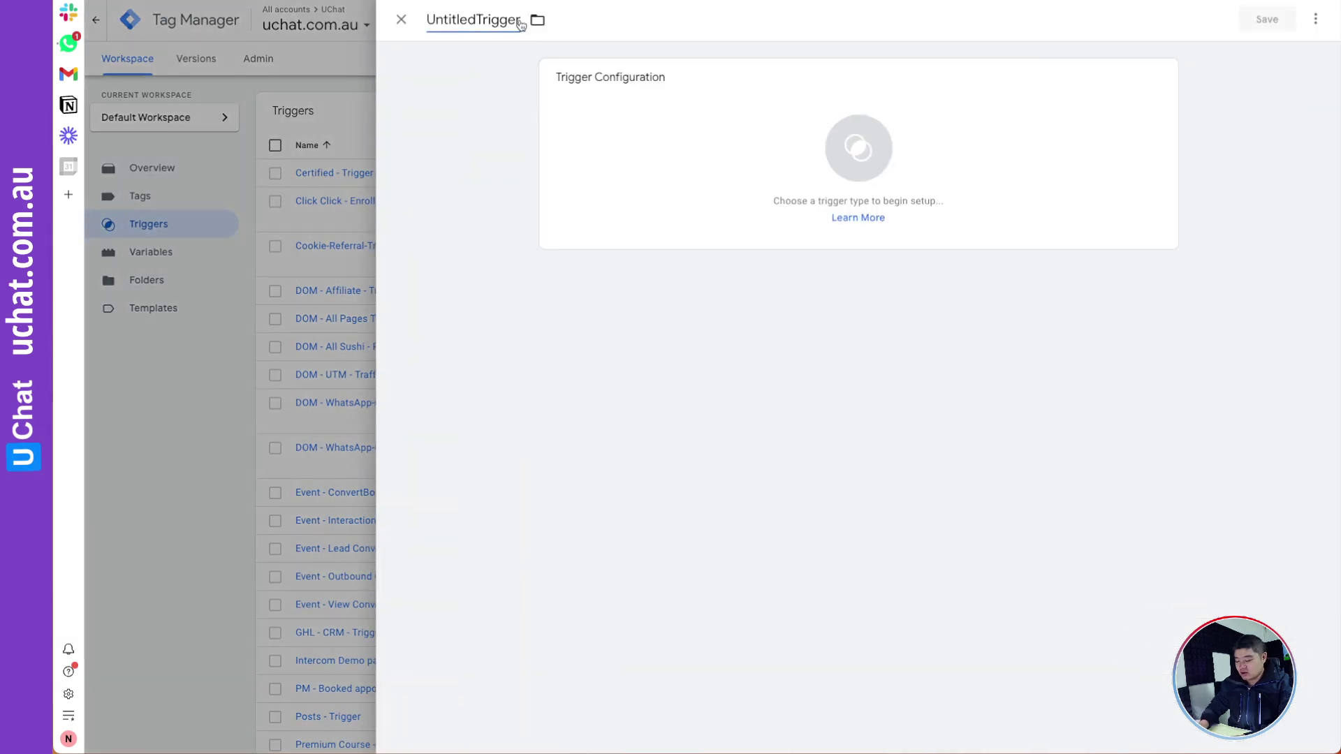
{"action": "key", "text": "BackSpace"}
{"action": "type", "text": "Event"}
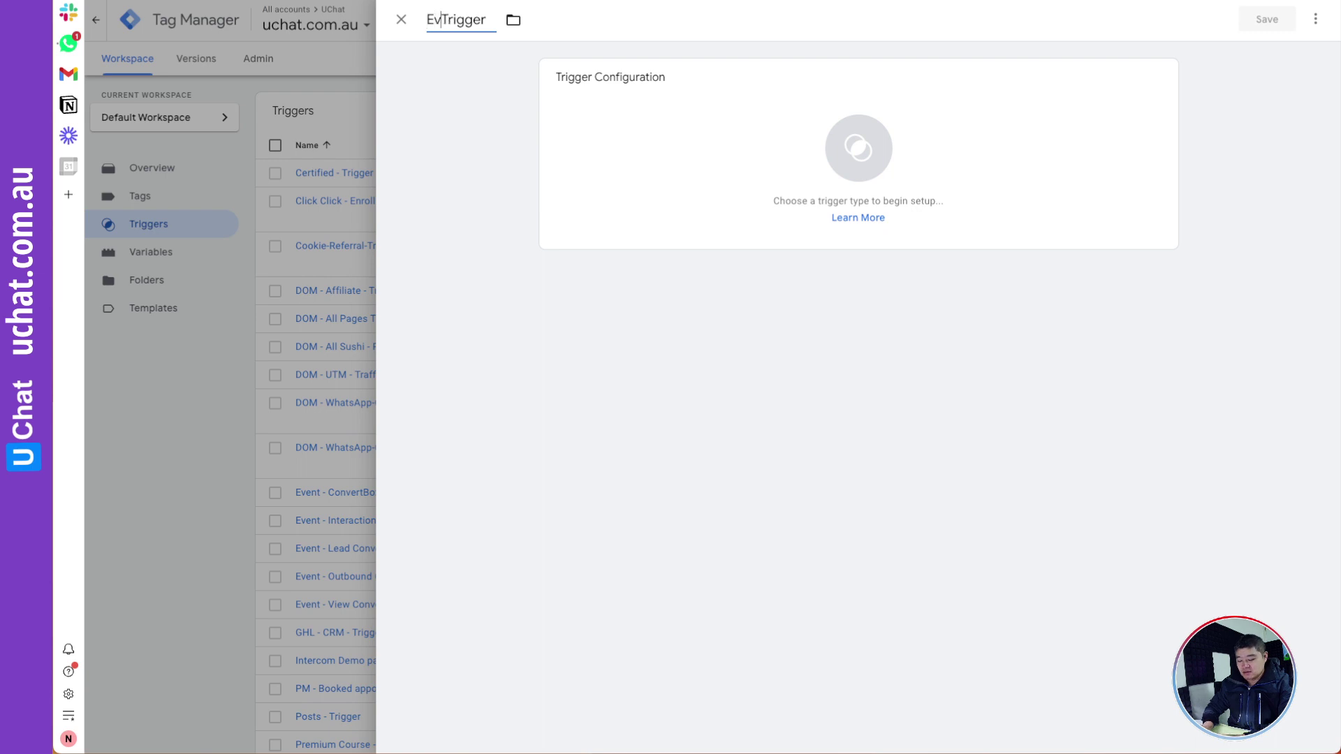
{"action": "type", "text": " -"}
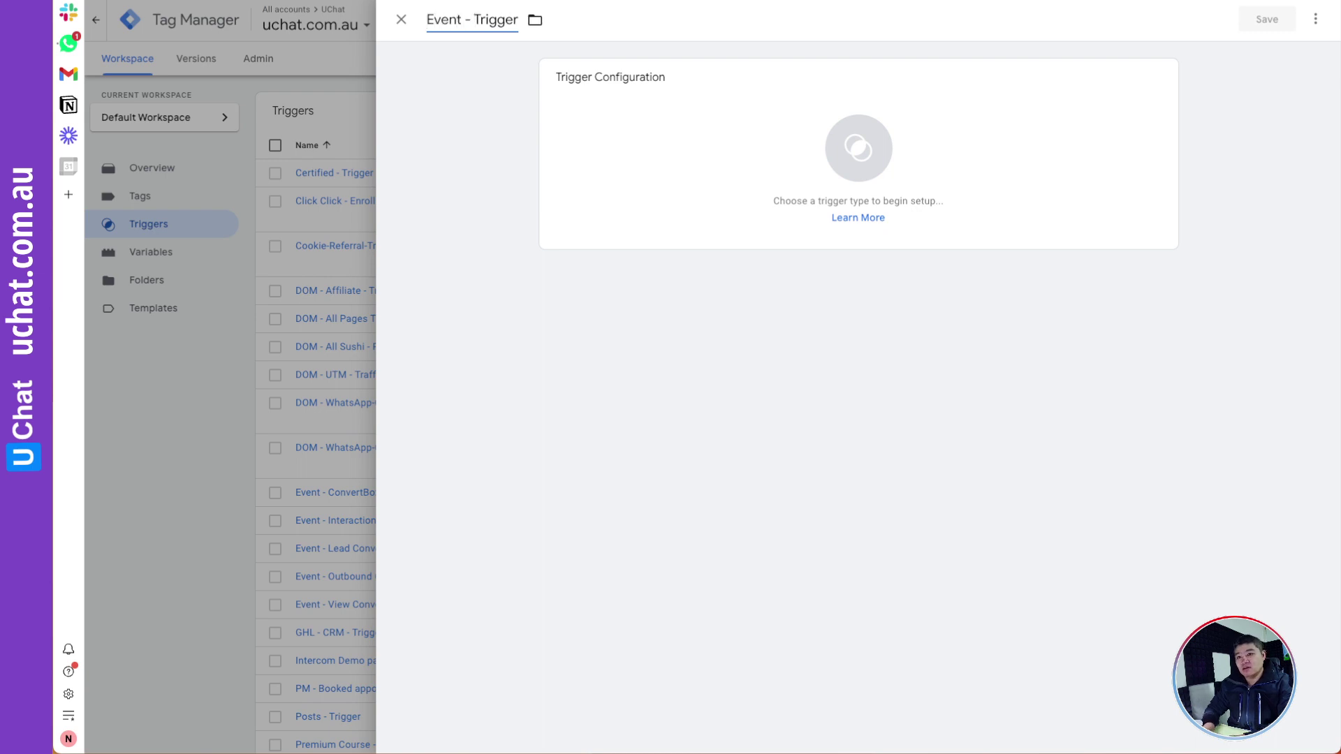
{"action": "key", "text": "ctrl+v"}
{"action": "key", "text": "Home"}
{"action": "type", "text": "-"}
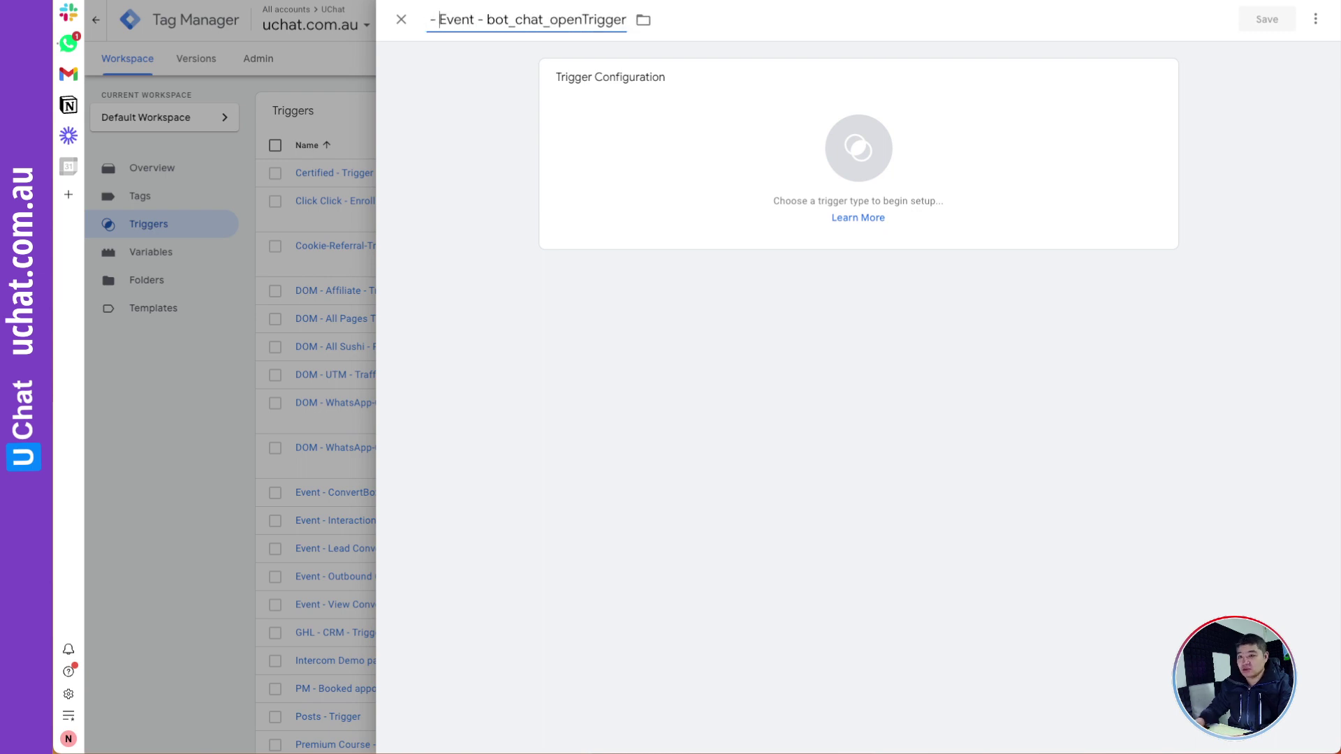
{"action": "left_click", "coordinate": [583, 19]}
{"action": "type", "text": "-"}
- Configure the trigger as a Custom Event with event name bot_chat_open firing on All Custom Events, and save it
{"action": "left_click", "coordinate": [881, 179]}
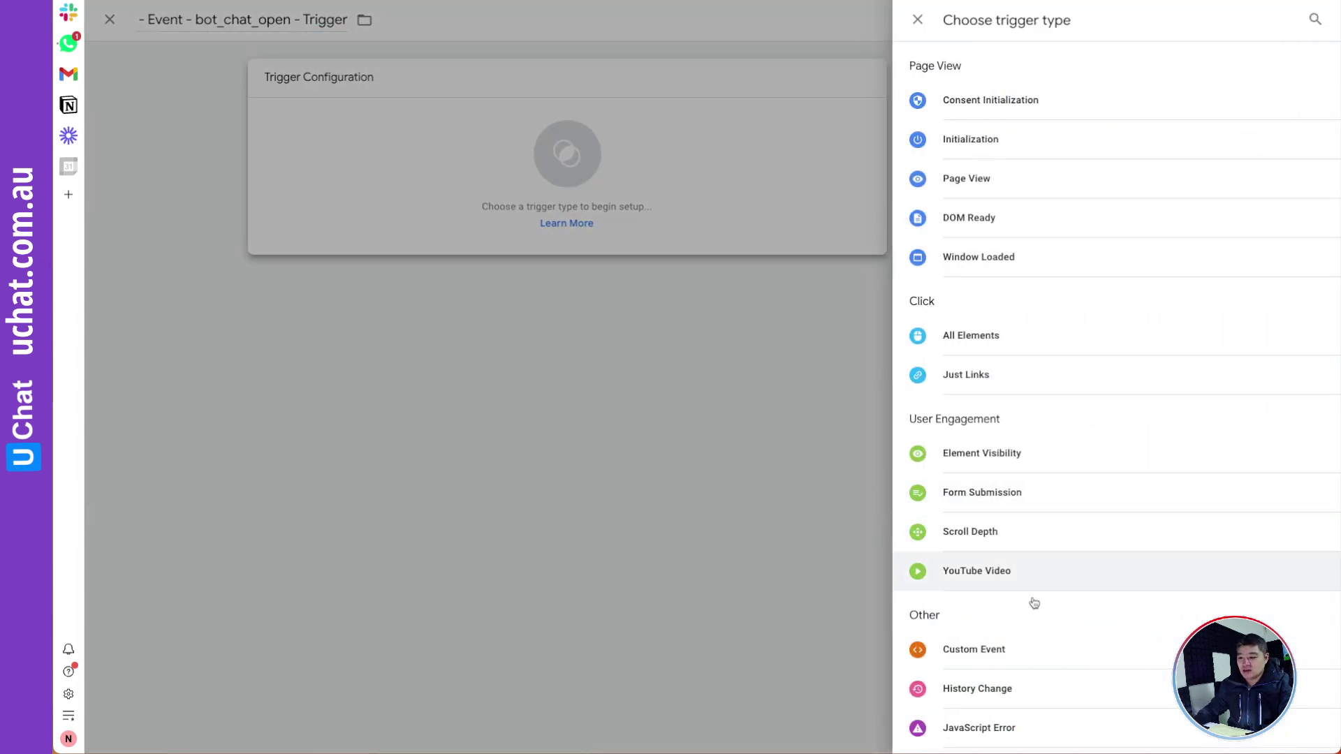
{"action": "left_click", "coordinate": [987, 649]}
{"action": "left_click", "coordinate": [596, 222]}
{"action": "type", "text": "bot_chat_open"}
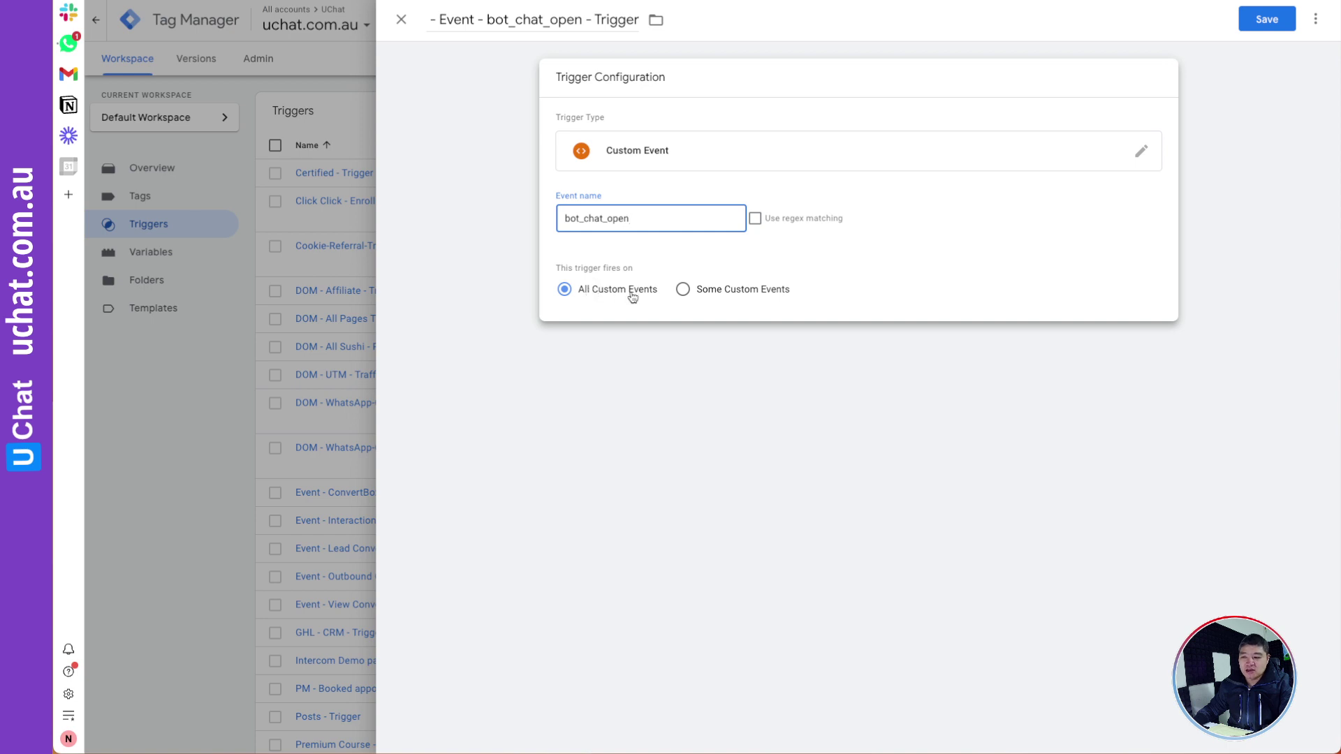
{"action": "left_click", "coordinate": [708, 296]}
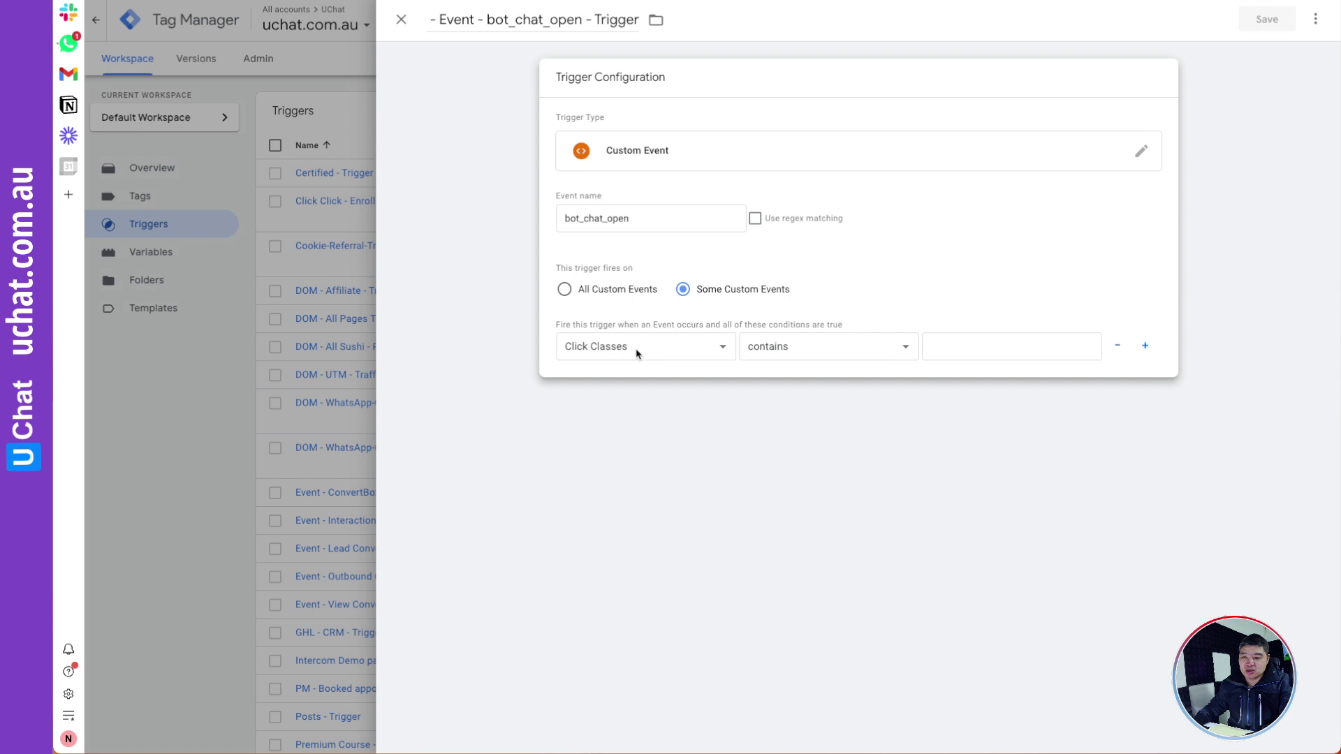
{"action": "left_click", "coordinate": [564, 289]}
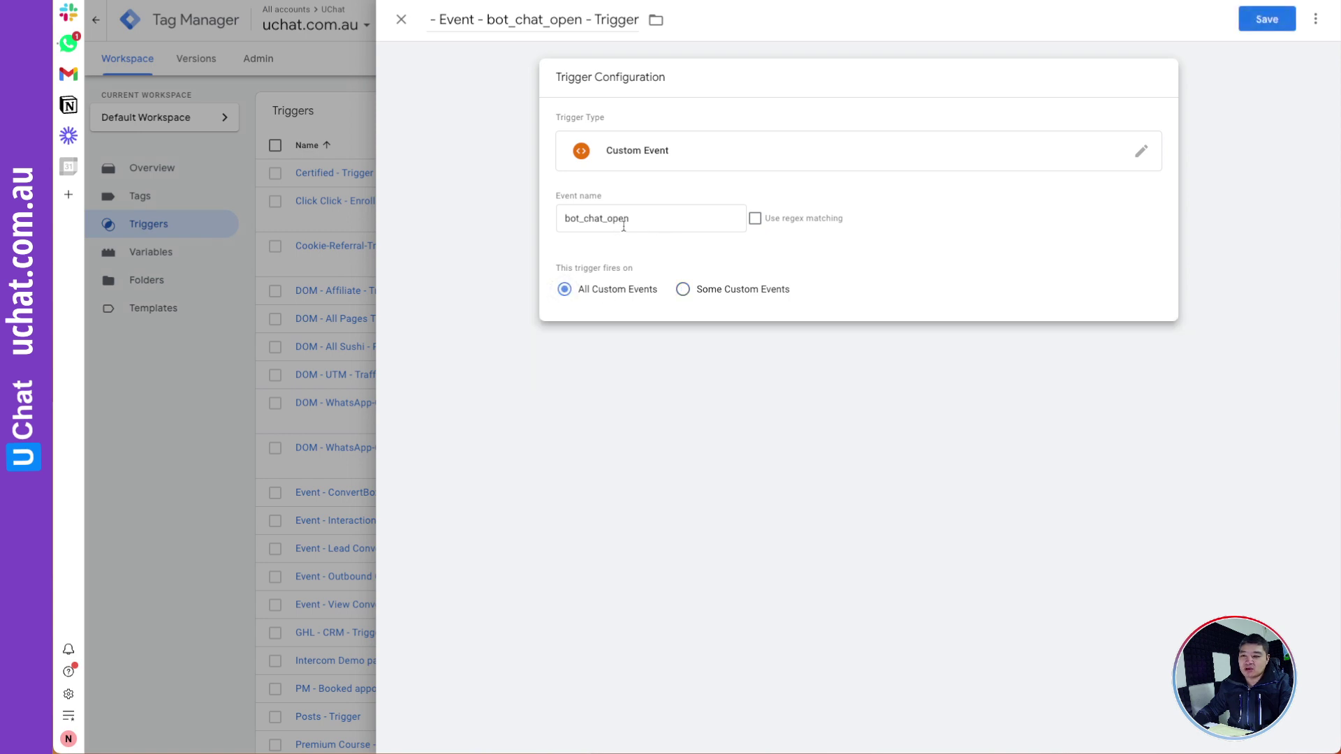
{"action": "left_click", "coordinate": [1266, 19]}
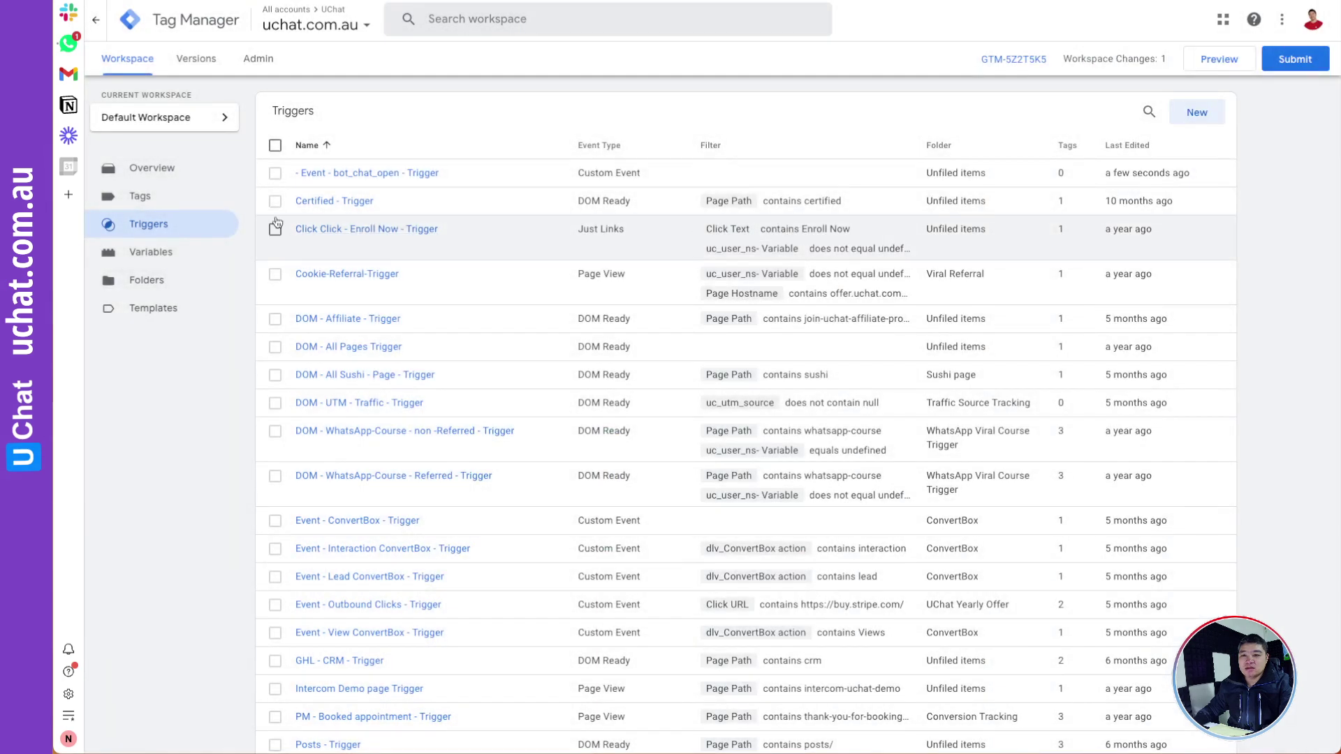
- Create a new tag in the workspace and name it "Event - GA 4 - Chat opened - Tag"
{"action": "left_click", "coordinate": [144, 198]}
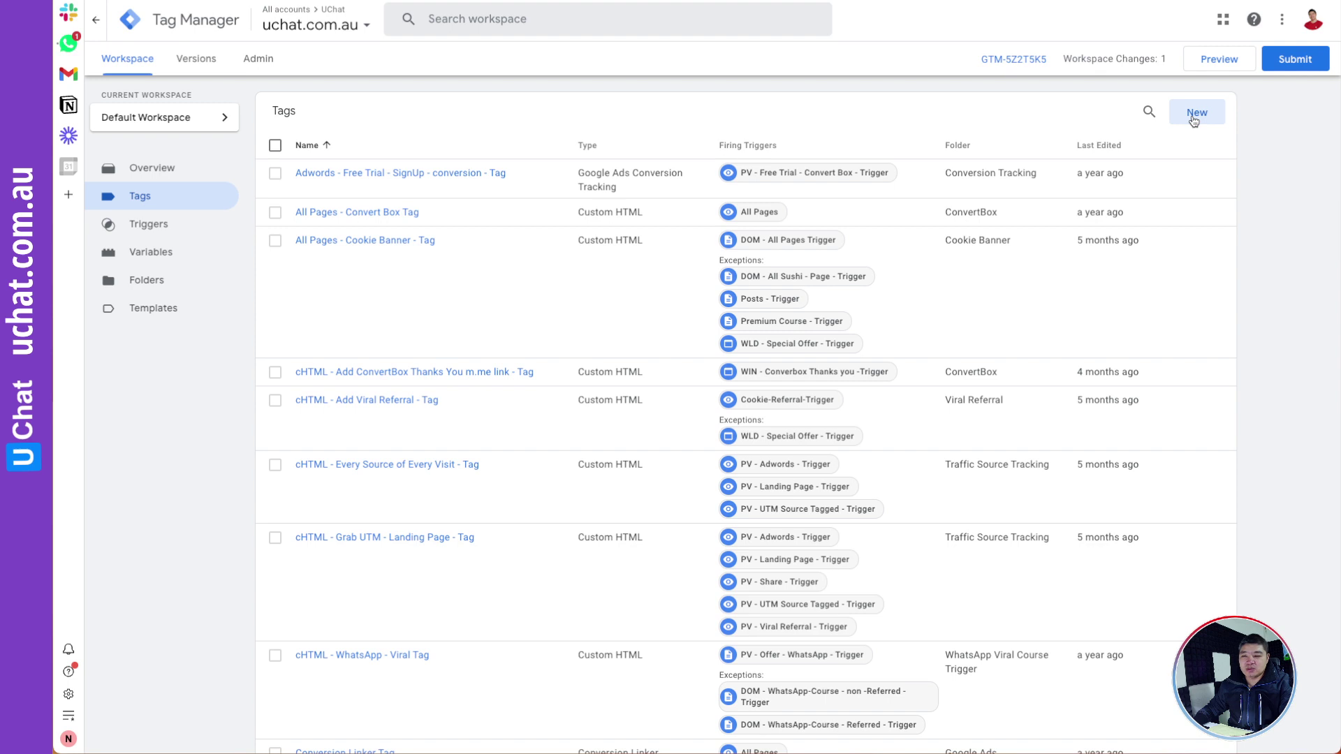
{"action": "left_click", "coordinate": [1197, 113]}
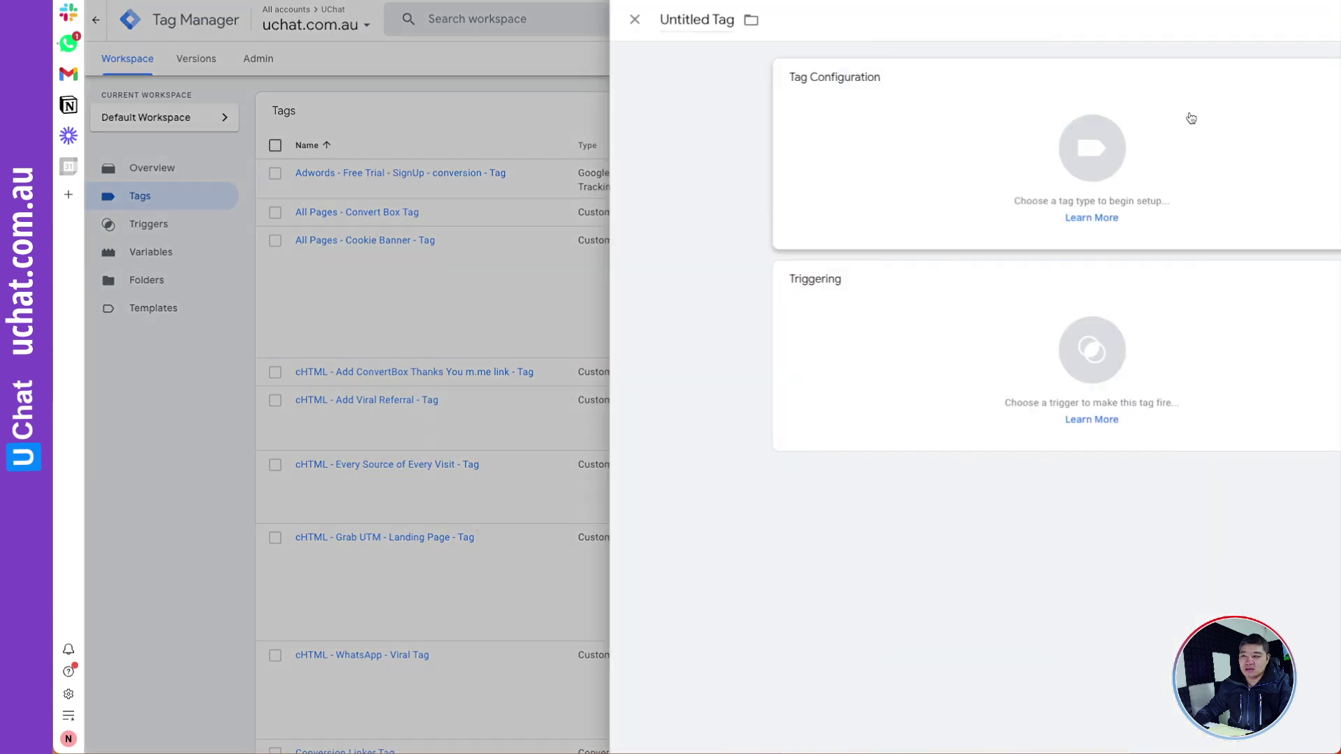
{"action": "left_click", "coordinate": [478, 19]}
{"action": "key", "text": "BackSpace"}
{"action": "key", "text": "BackSpace"}
{"action": "key", "text": "BackSpace"}
{"action": "key", "text": "BackSpace"}
{"action": "key", "text": "BackSpace"}
{"action": "key", "text": "BackSpace"}
{"action": "key", "text": "BackSpace"}
{"action": "key", "text": "BackSpace"}
{"action": "key", "text": "BackSpace"}
{"action": "type", "text": "Event - GA"}
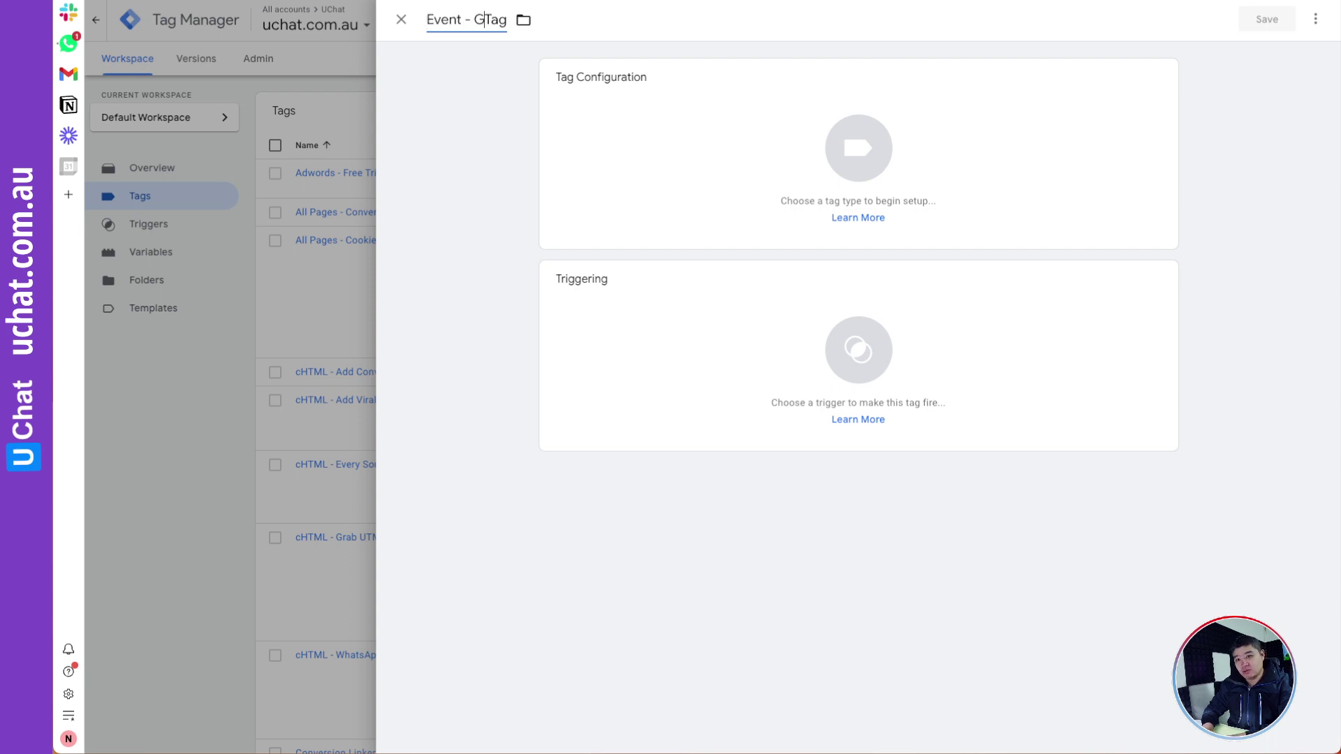
{"action": "type", "text": " 4 - Chat"}
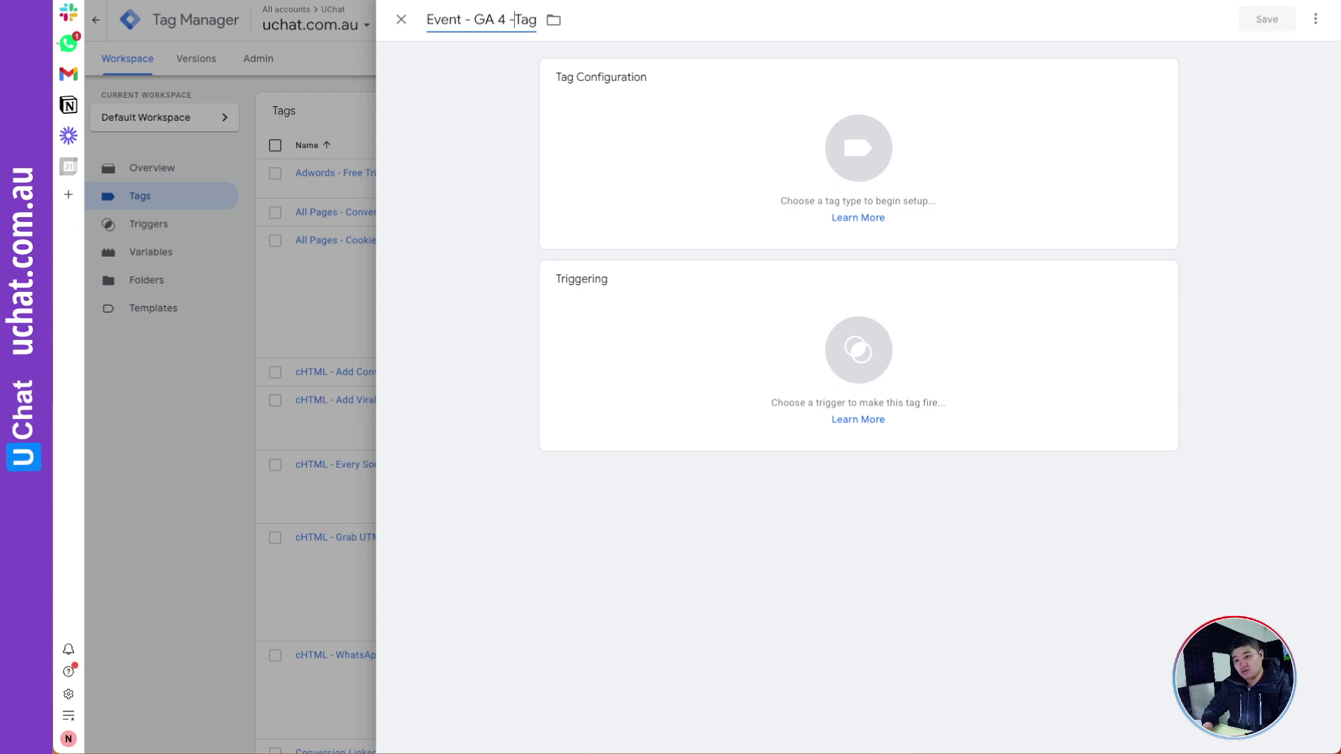
{"action": "type", "text": " win"}
{"action": "key", "text": "BackSpace"}
{"action": "key", "text": "BackSpace"}
{"action": "key", "text": "BackSpace"}
{"action": "type", "text": "opene"}
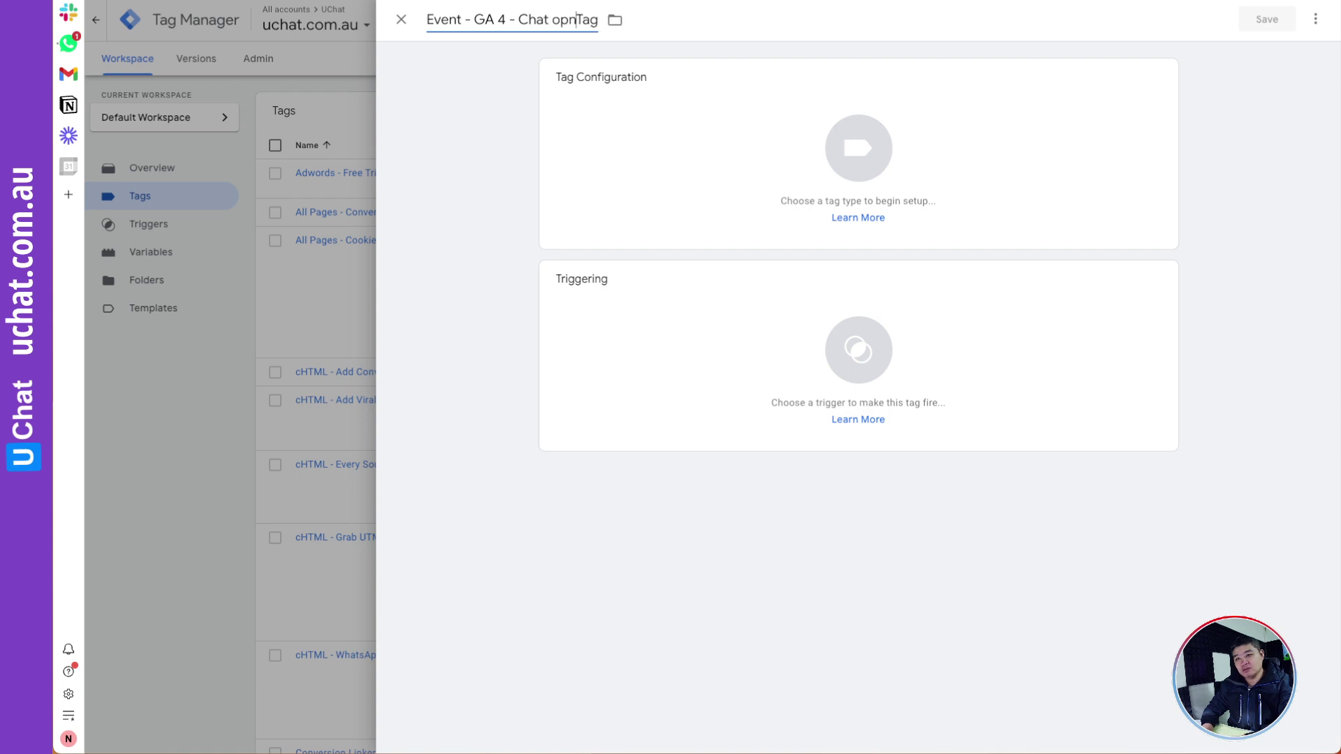
{"action": "type", "text": "d -"}
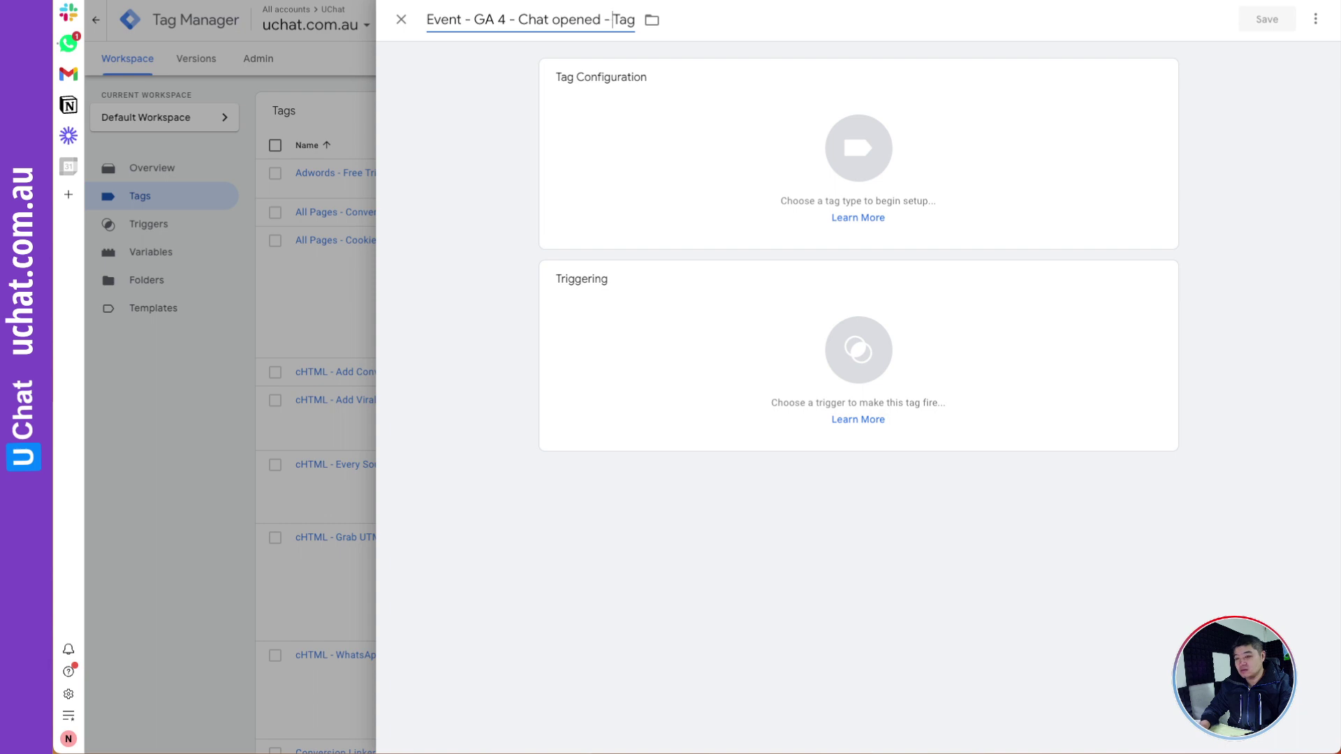
- Set the tag type to Google Analytics: GA4 Event with "Google Analytics - All Page Tag" as its configuration tag
{"action": "left_click", "coordinate": [879, 164]}
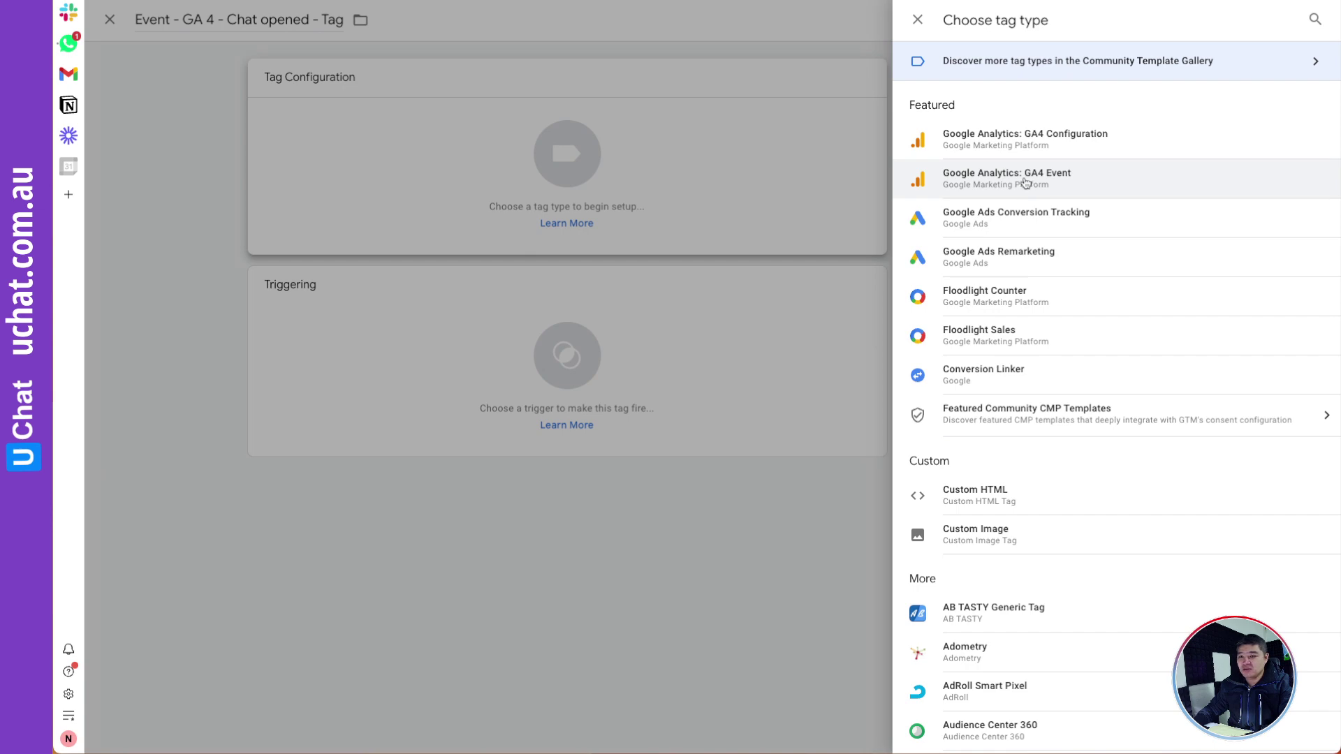
{"action": "left_click", "coordinate": [1025, 179]}
{"action": "left_click", "coordinate": [619, 219]}
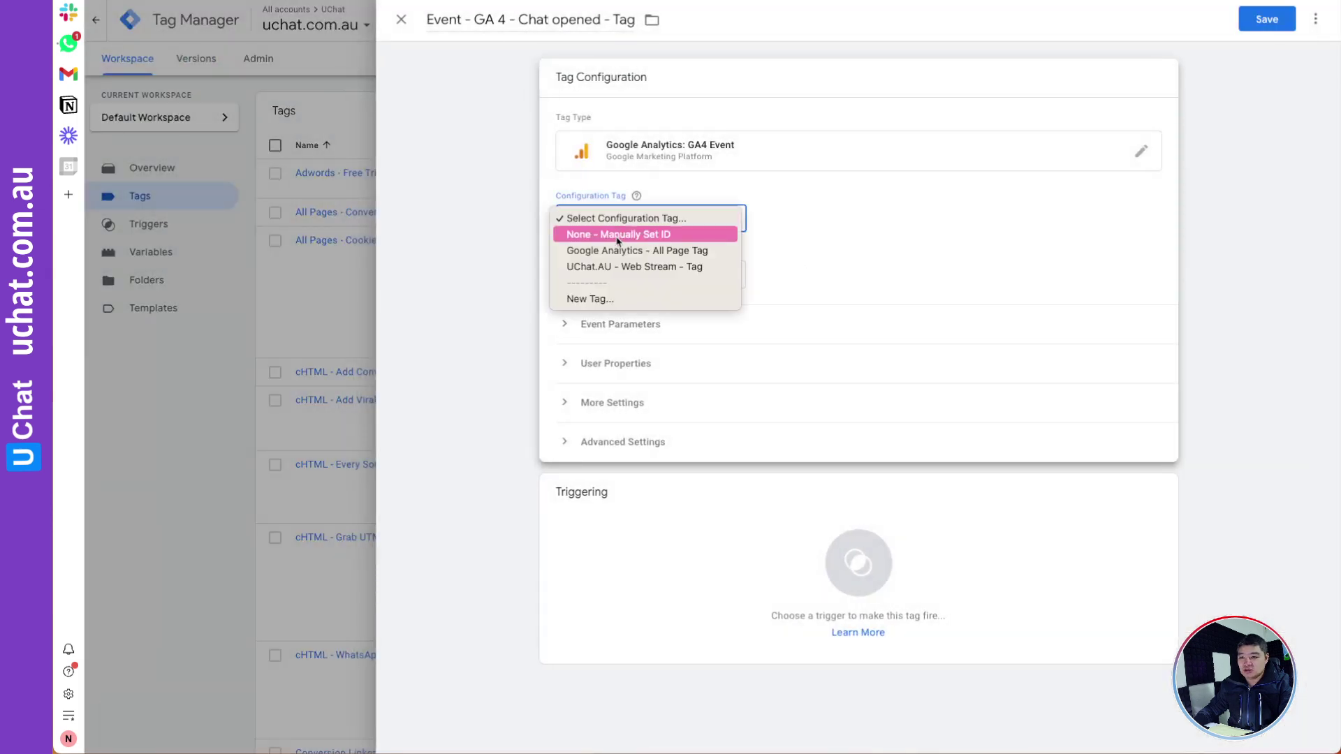
{"action": "left_click", "coordinate": [634, 251]}
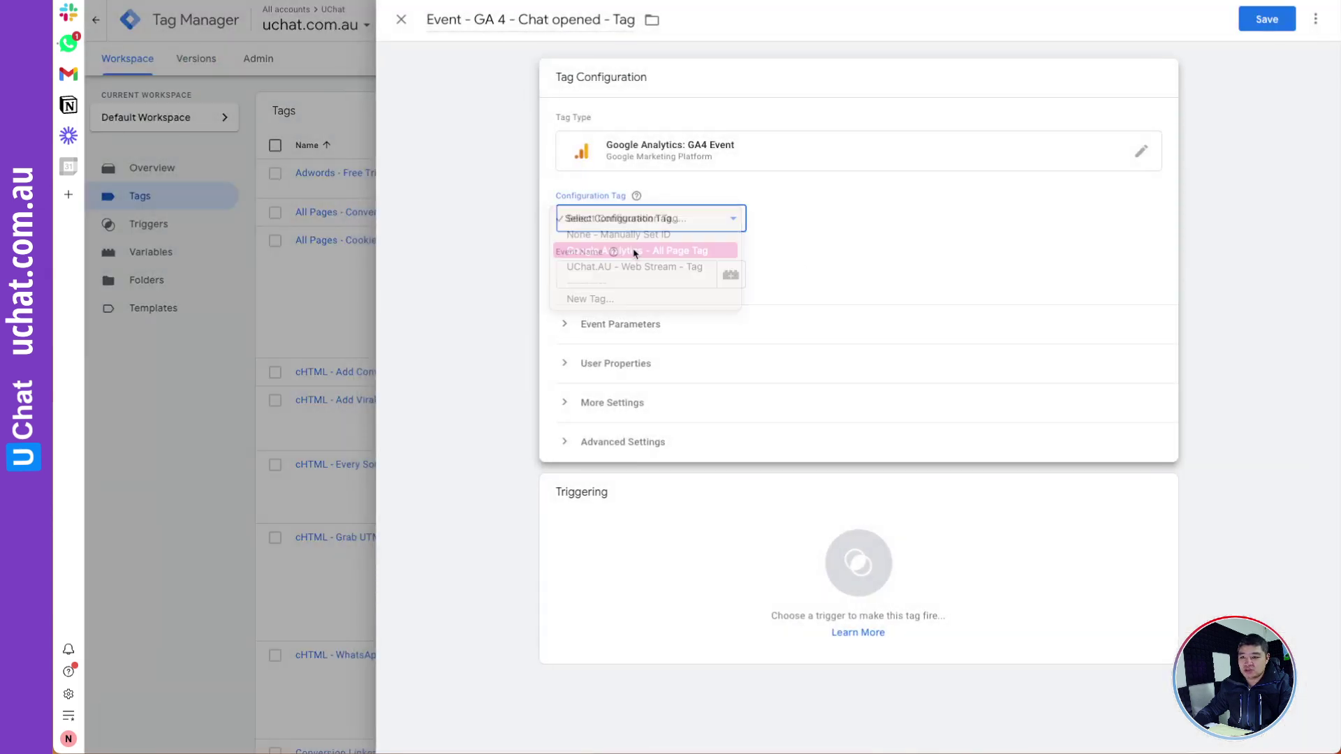
- Enter "Open Web Chat Window" as the GA4 tag's event name
{"action": "left_click", "coordinate": [599, 273]}
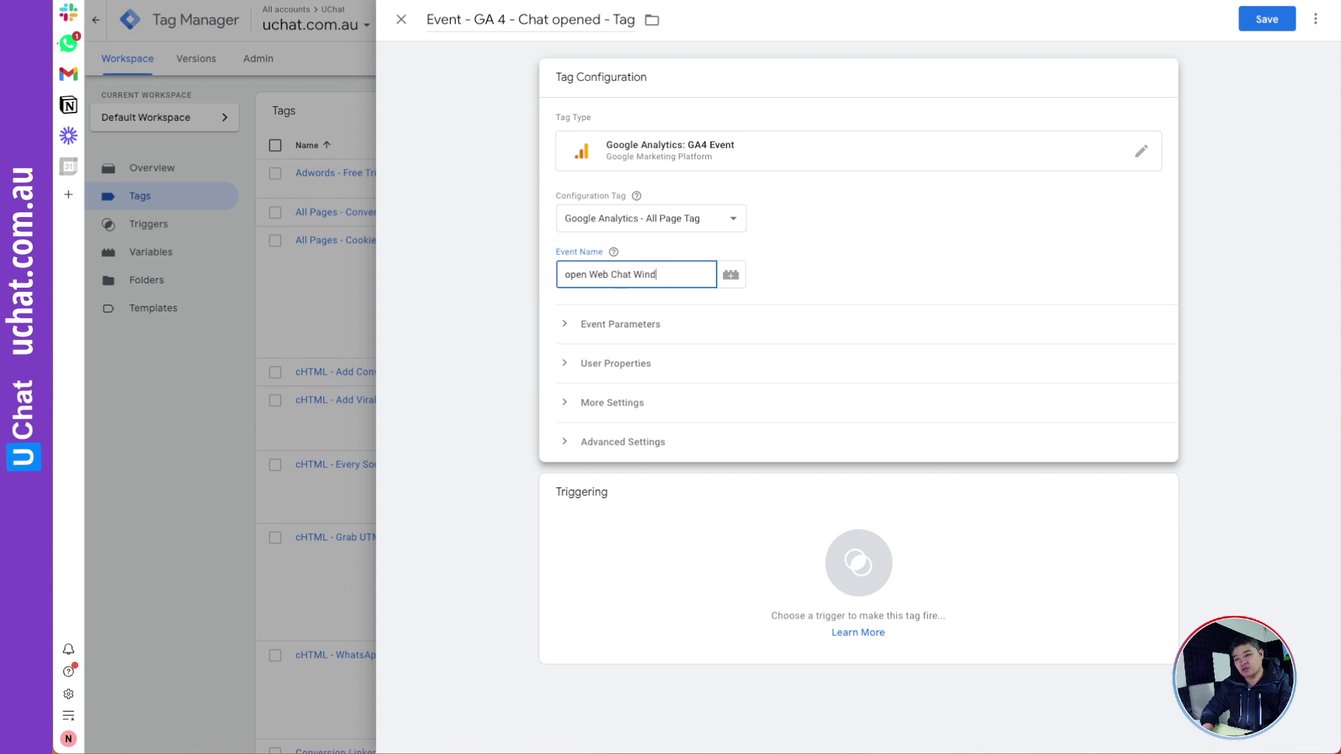
{"action": "type", "text": "open Web Chat Window"}
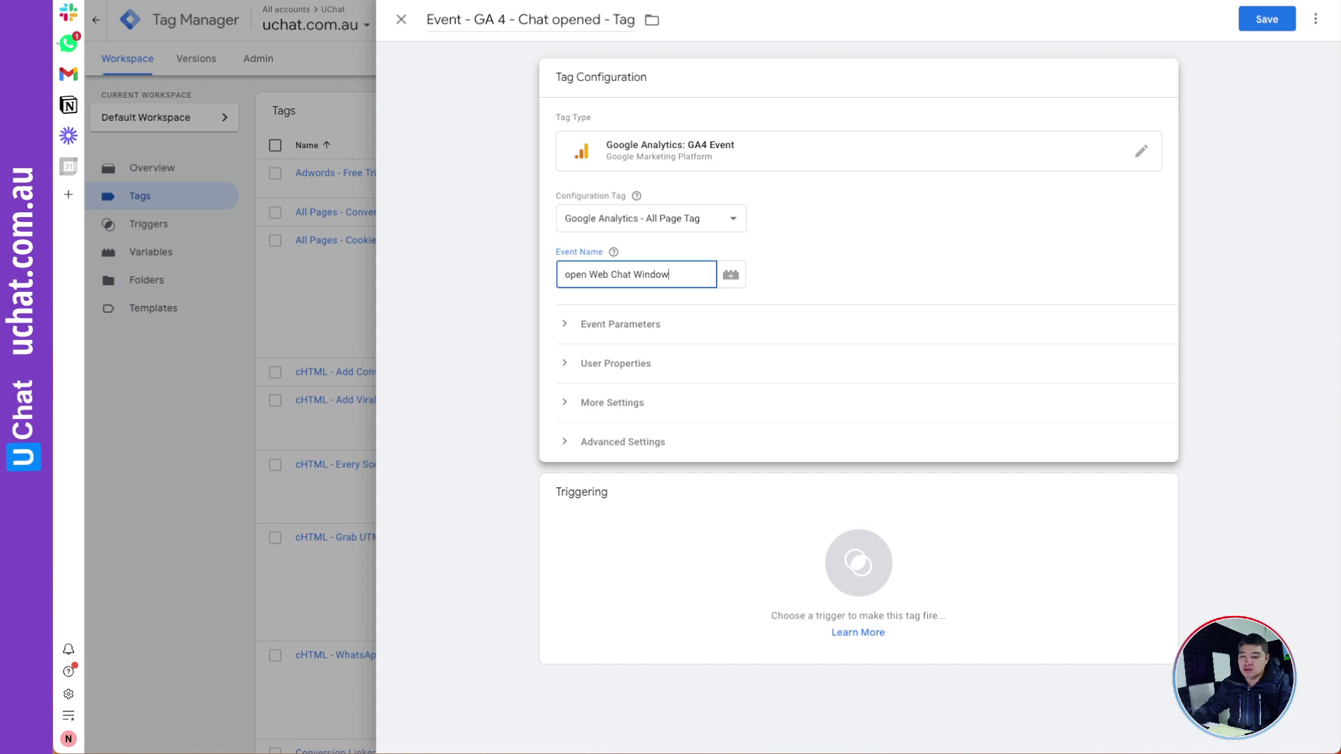
{"action": "left_click", "coordinate": [569, 271]}
{"action": "key", "text": "BackSpace"}
{"action": "type", "text": "O"}
{"action": "key", "text": "BackSpace"}
{"action": "type", "text": "O"}
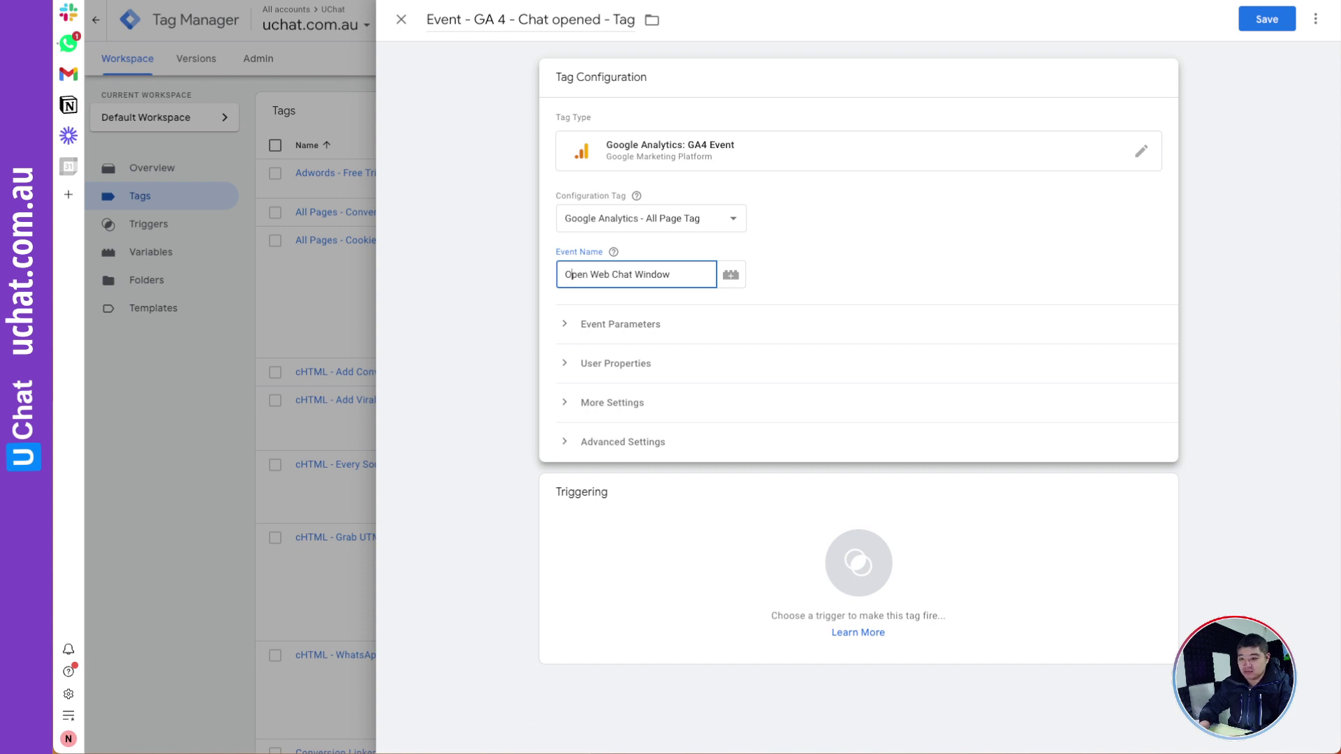
- Assign "- Event - bot_chat_open - Trigger" as the firing trigger of the GA4 chat opened tag
{"action": "left_click", "coordinate": [862, 569]}
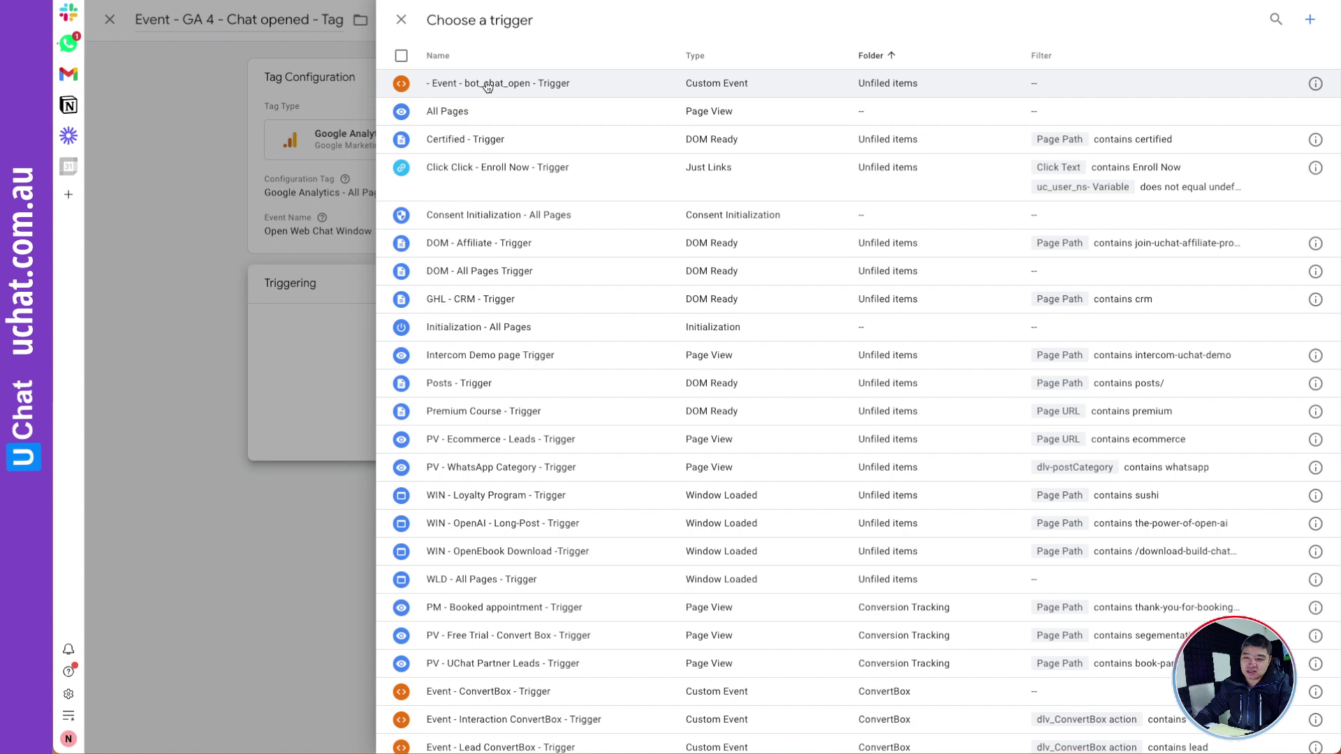
{"action": "left_click", "coordinate": [487, 84]}
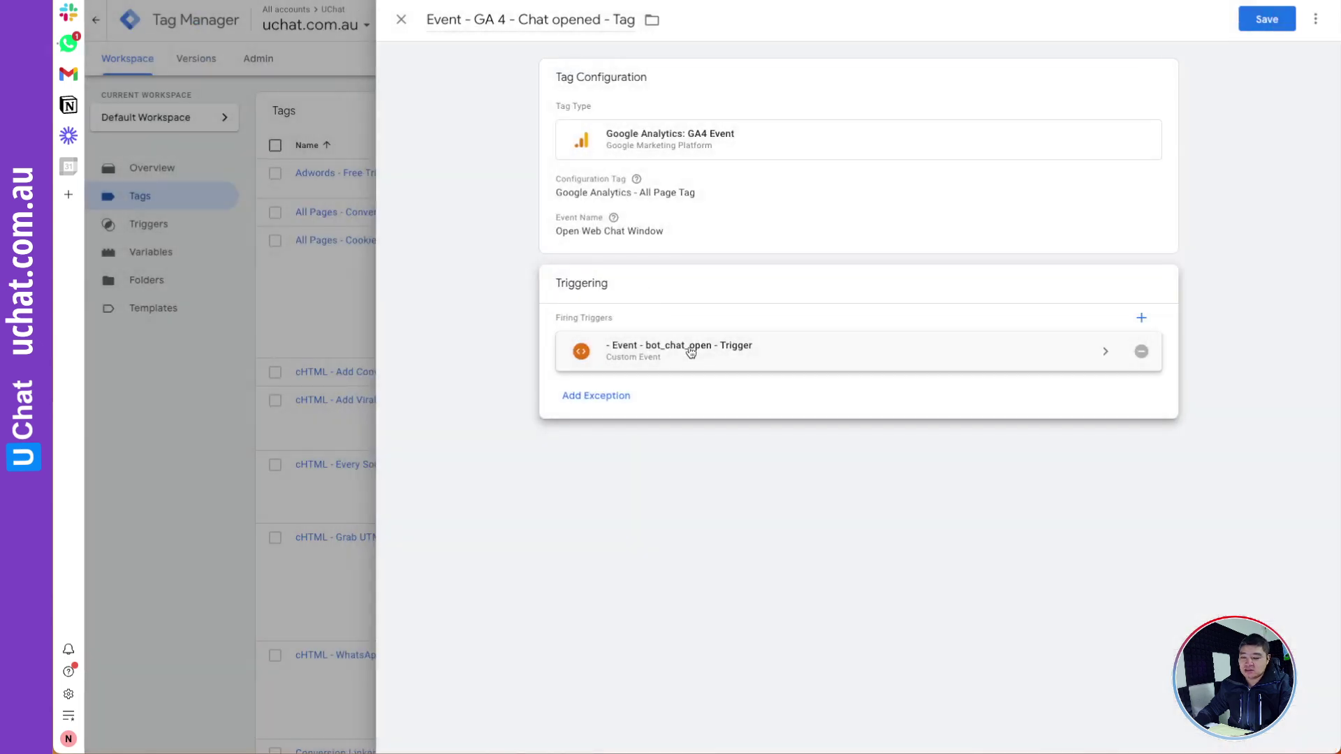
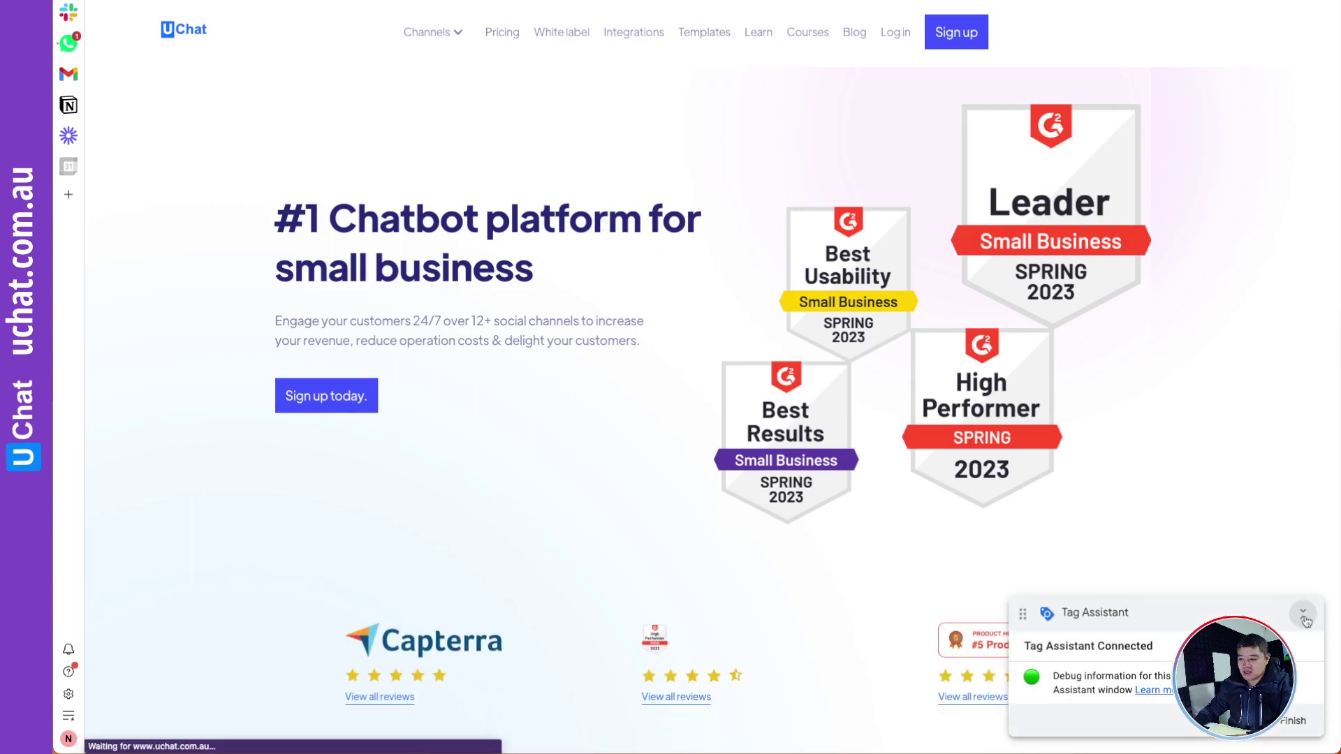
- On the previewed UChat website, collapse the Tag Assistant badge, move it clear of the chat widget and open the web chat
{"action": "left_click", "coordinate": [1302, 614]}
{"action": "left_click_drag", "start_coordinate": [1181, 613], "coordinate": [720, 528]}
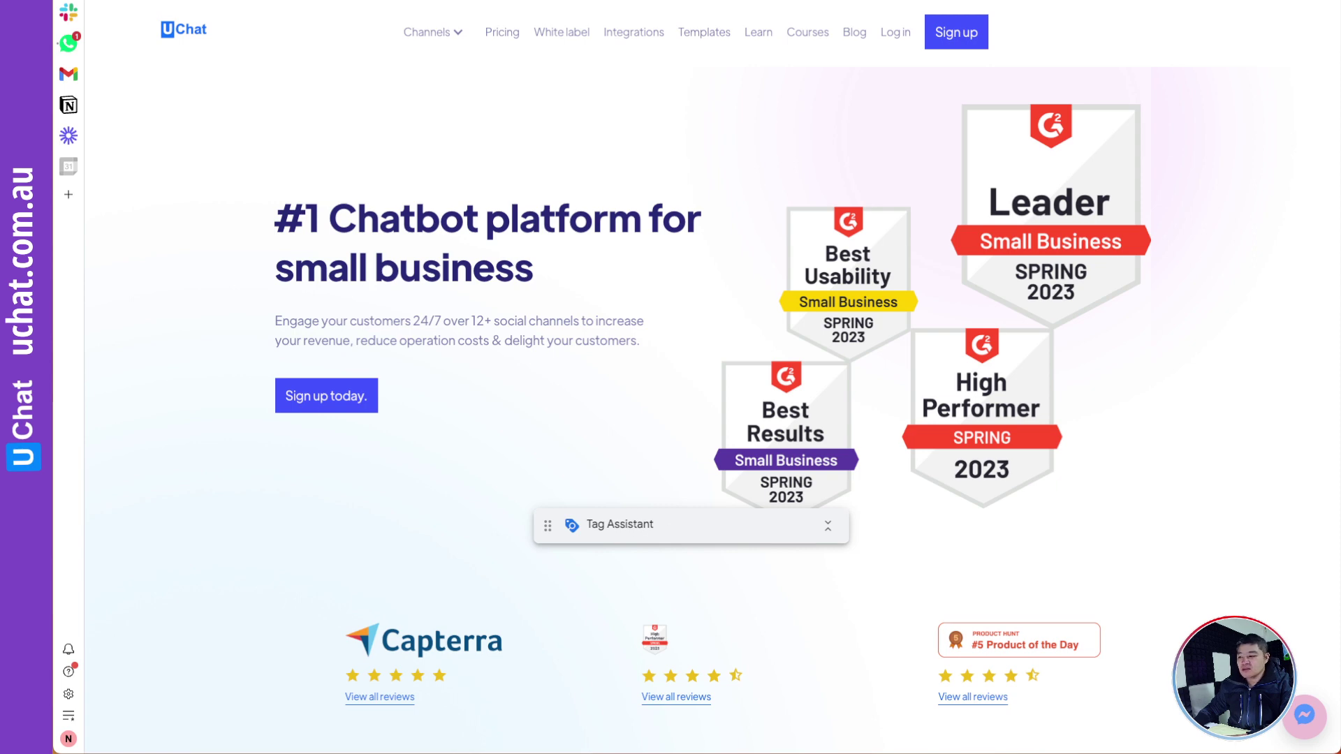
{"action": "left_click", "coordinate": [1309, 721]}
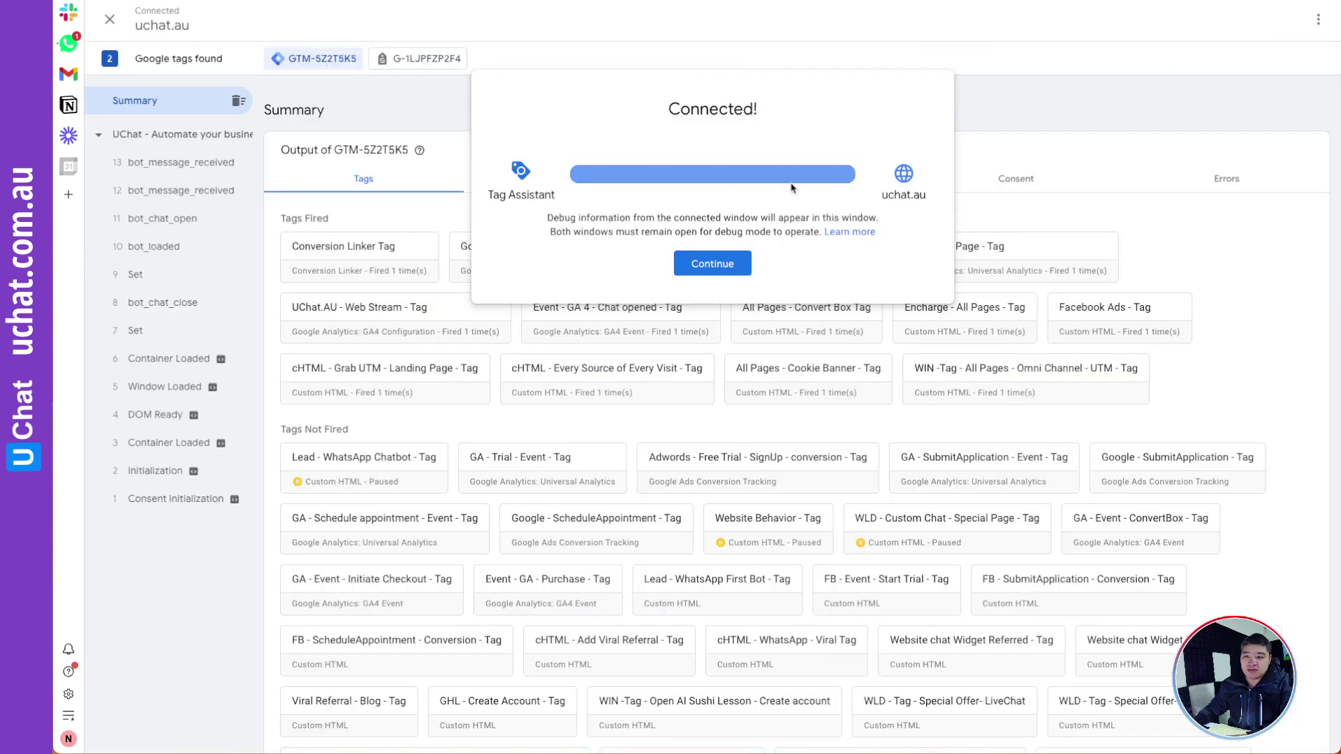
- In Tag Assistant, examine the bot_chat_open event and the details of the "Event - GA 4 - Chat opened - Tag" under it
{"action": "left_click", "coordinate": [735, 262]}
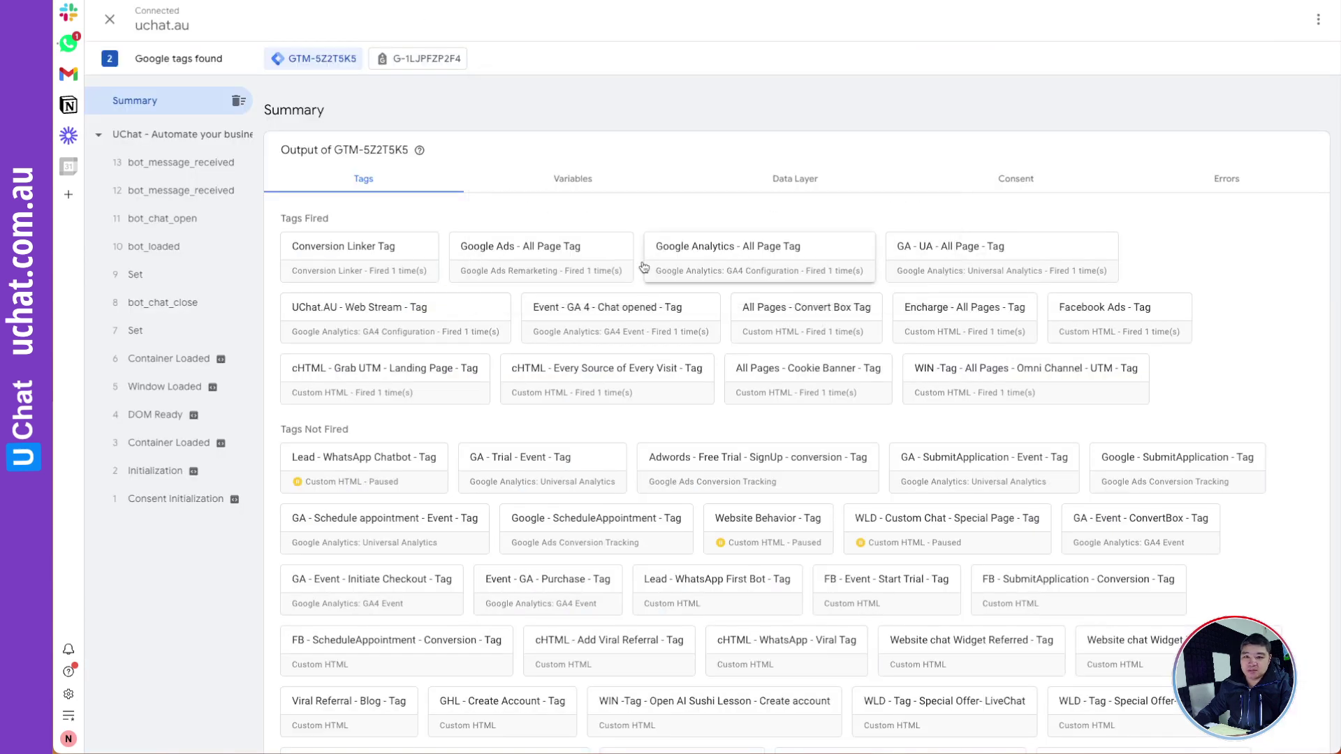
{"action": "left_click", "coordinate": [159, 221]}
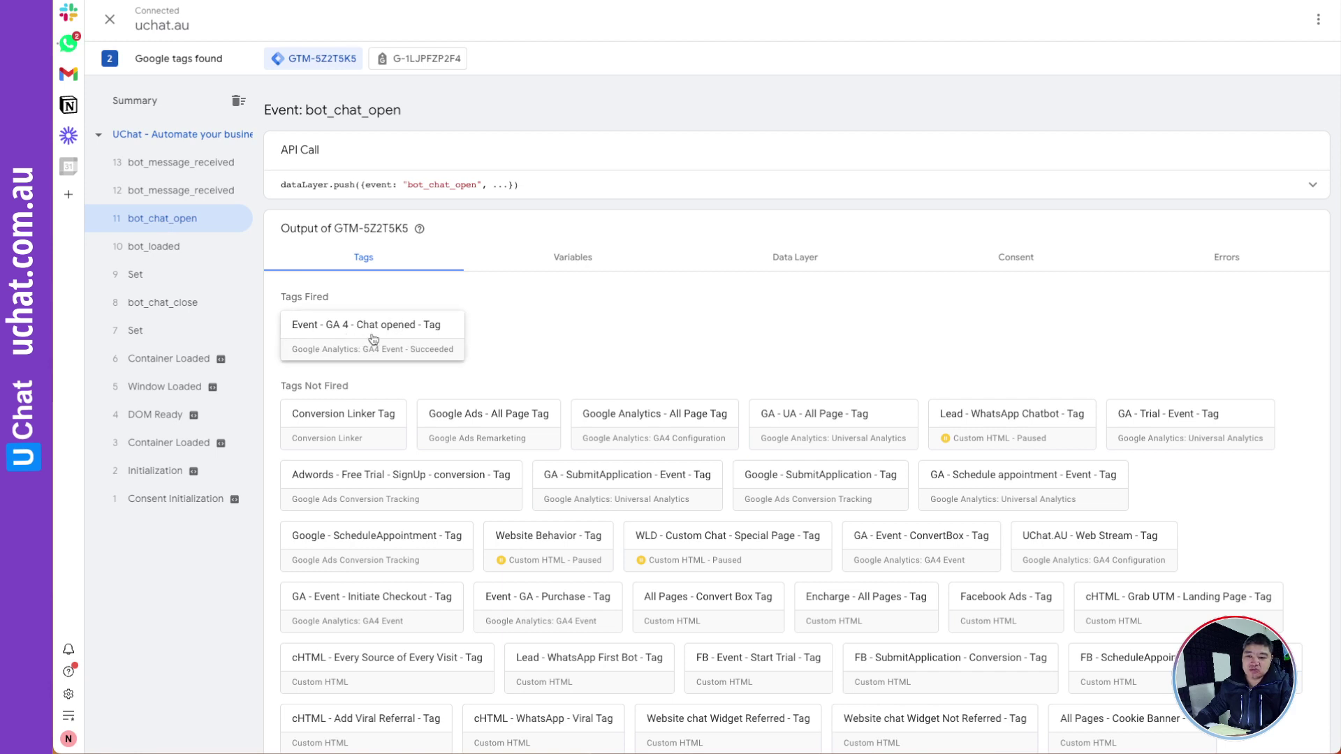
{"action": "left_click", "coordinate": [373, 340]}
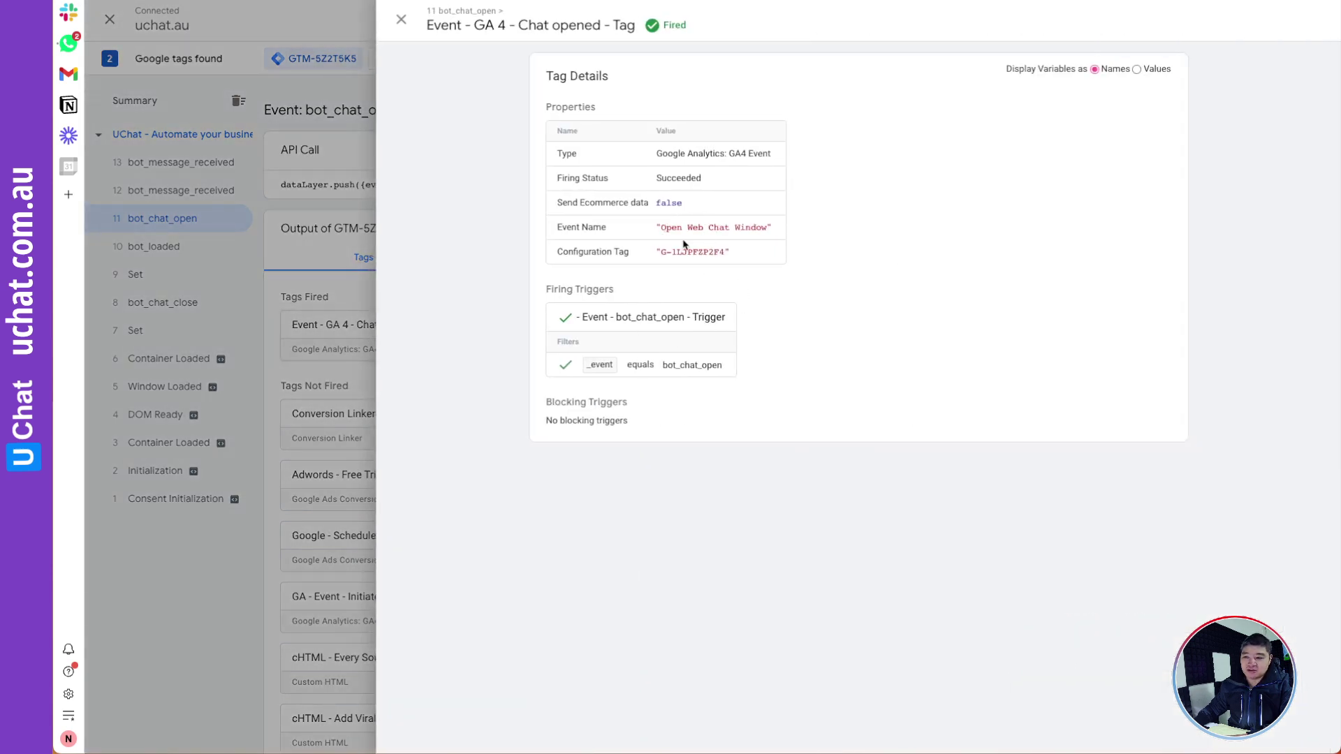
{"action": "left_click", "coordinate": [401, 19]}
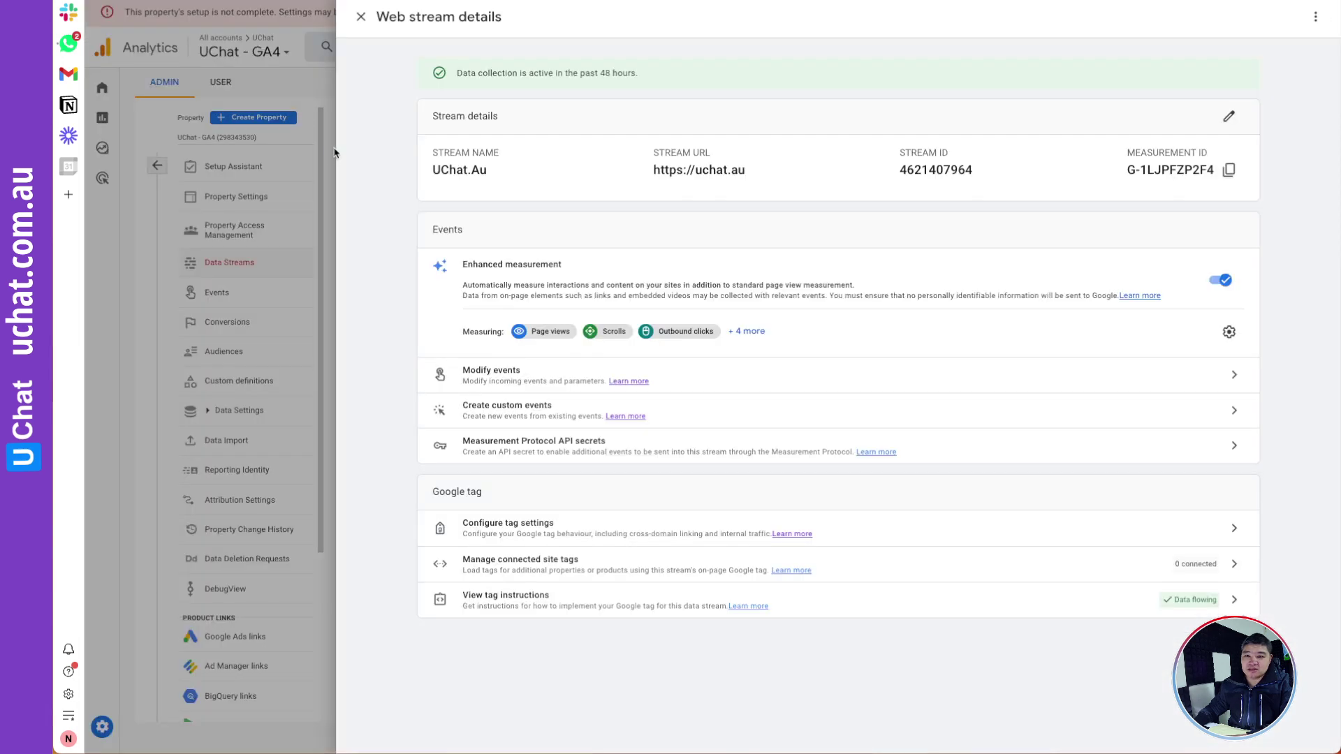
- Switch to Google Analytics, close the web stream details and inspect the Open Web Chat Window event in DebugView
{"action": "left_click", "coordinate": [361, 16]}
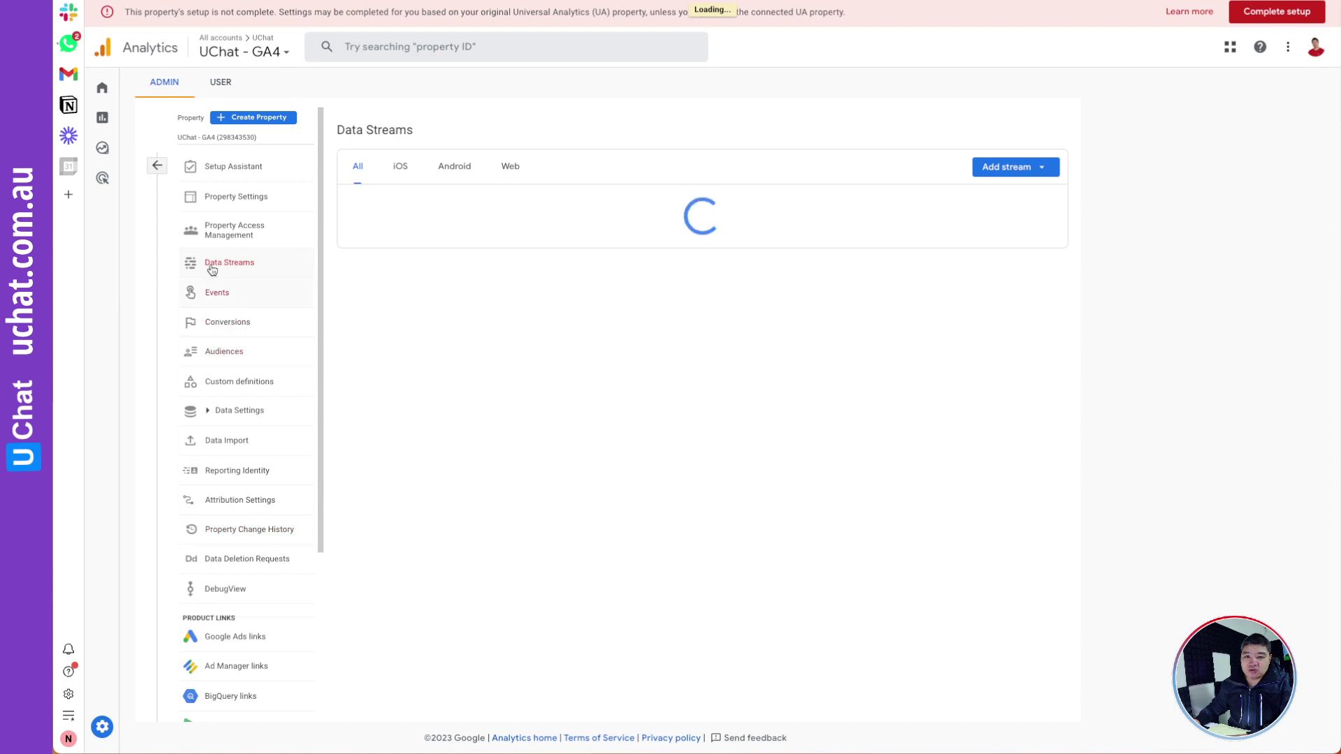
{"action": "left_click", "coordinate": [231, 591]}
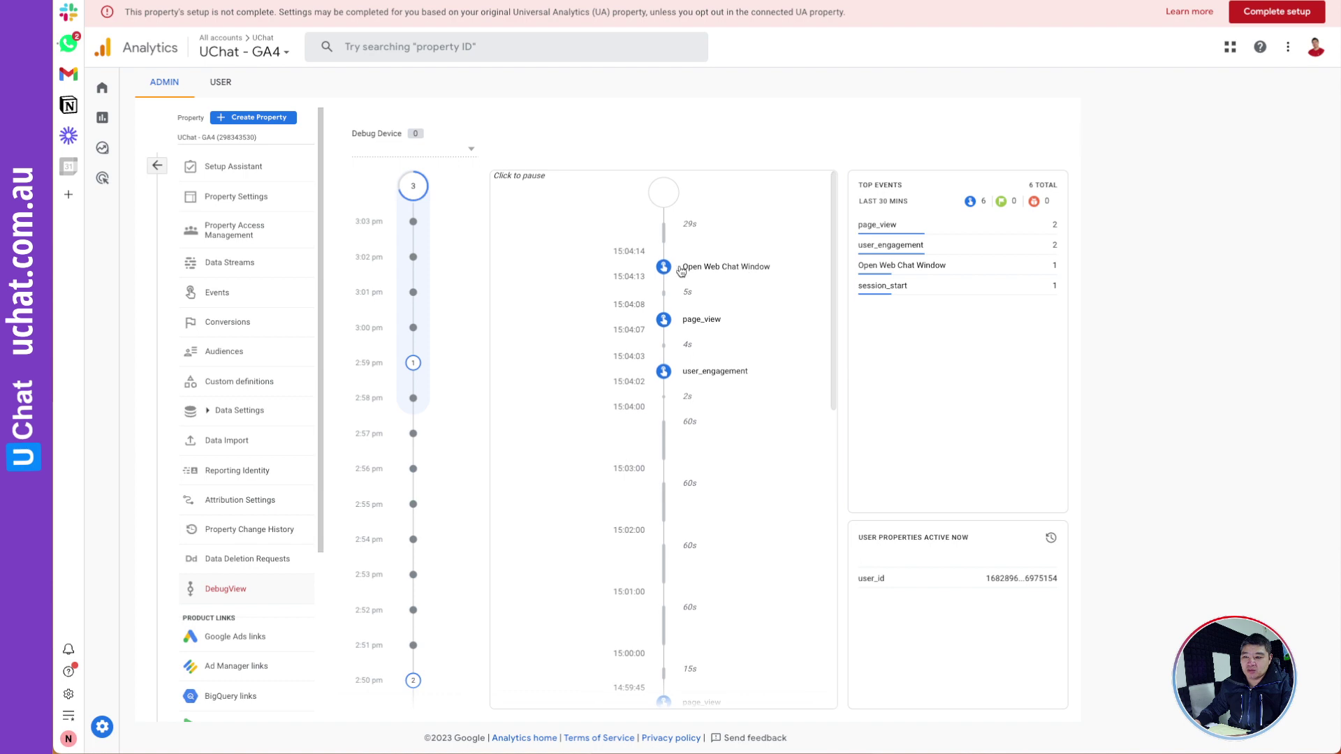
{"action": "left_click", "coordinate": [726, 266]}
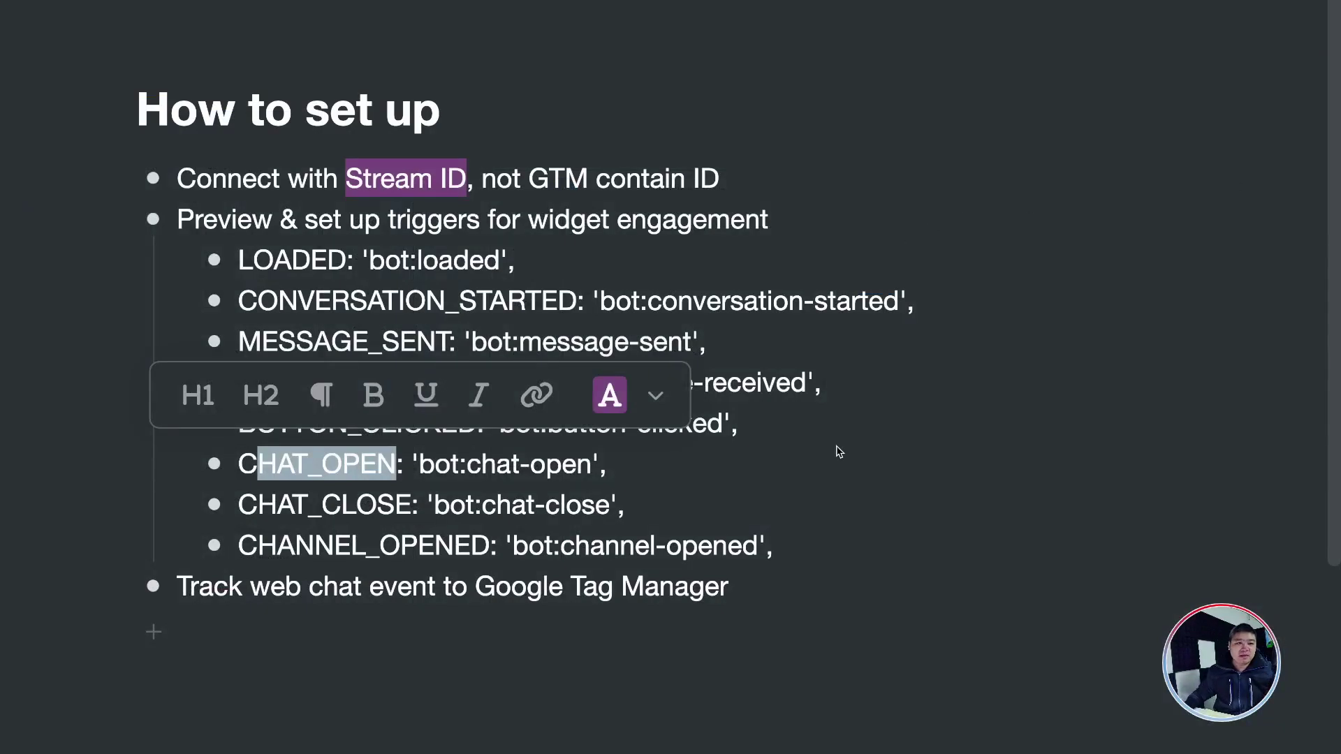
- Review the widget engagement events and the Google Tag Manager tracking item in the "How to set up" notes
{"action": "left_click", "coordinate": [840, 492]}
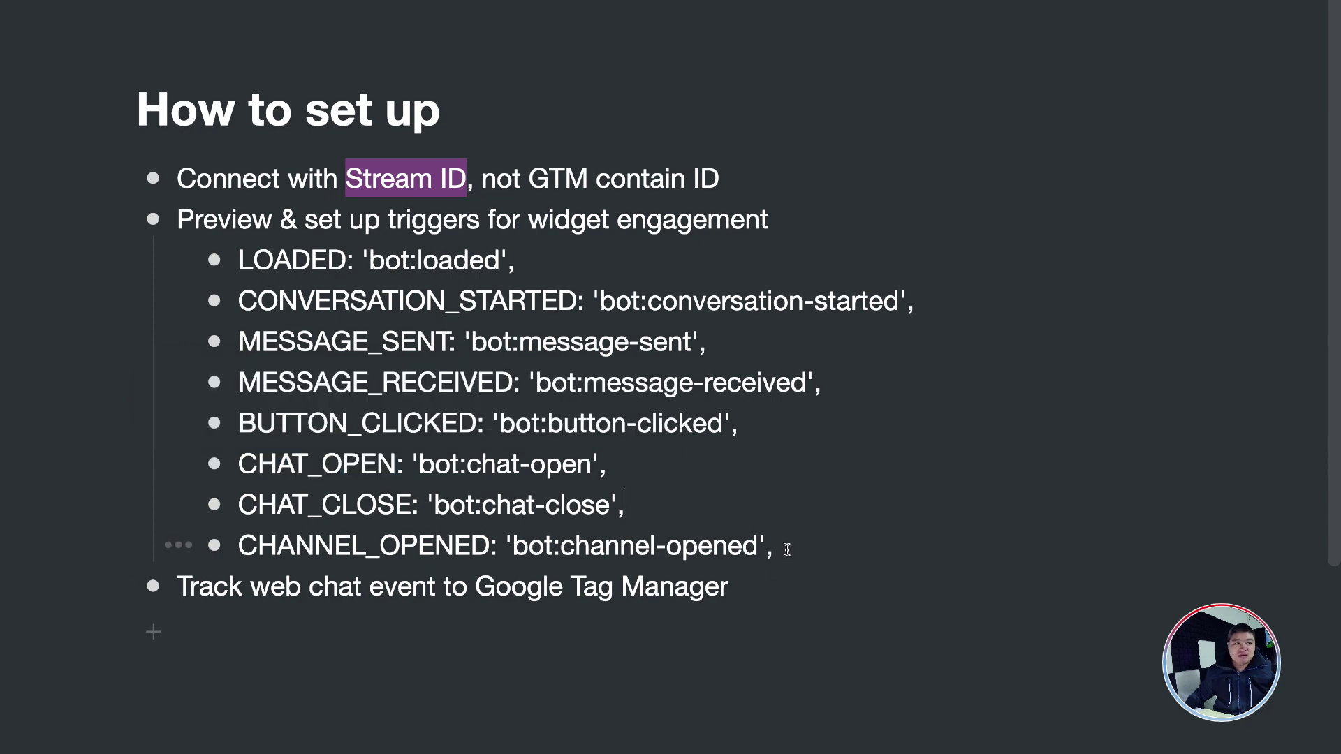
{"action": "scroll", "coordinate": [789, 548], "scroll_direction": "down", "scroll_amount": 3}
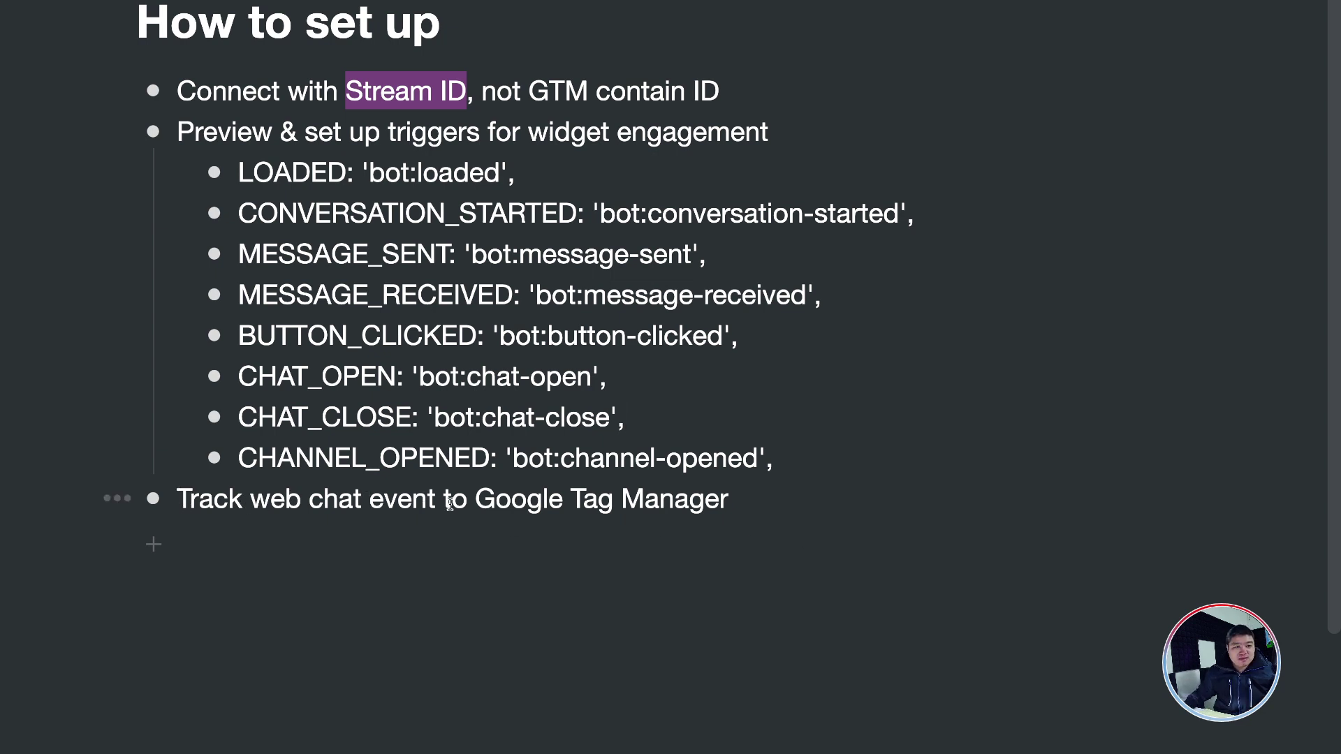
{"action": "left_click_drag", "start_coordinate": [475, 500], "coordinate": [742, 497]}
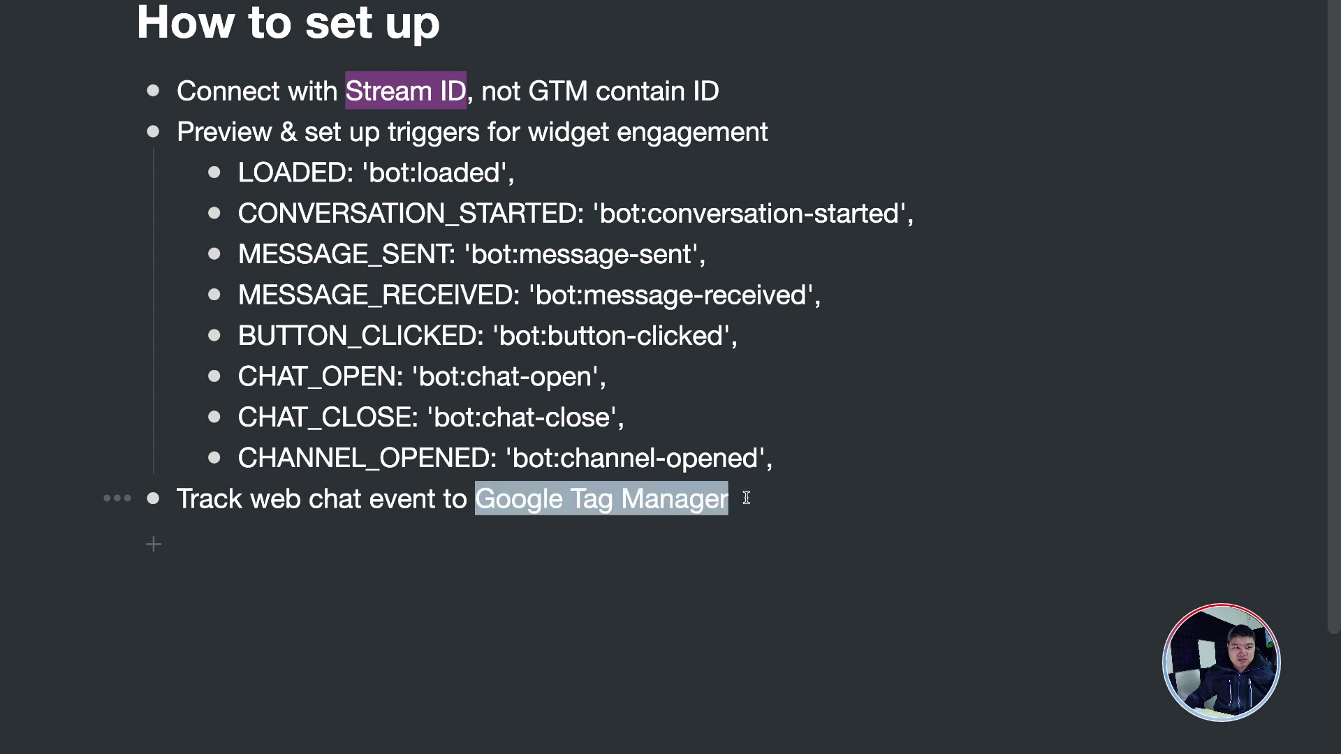
{"action": "left_click", "coordinate": [750, 498]}
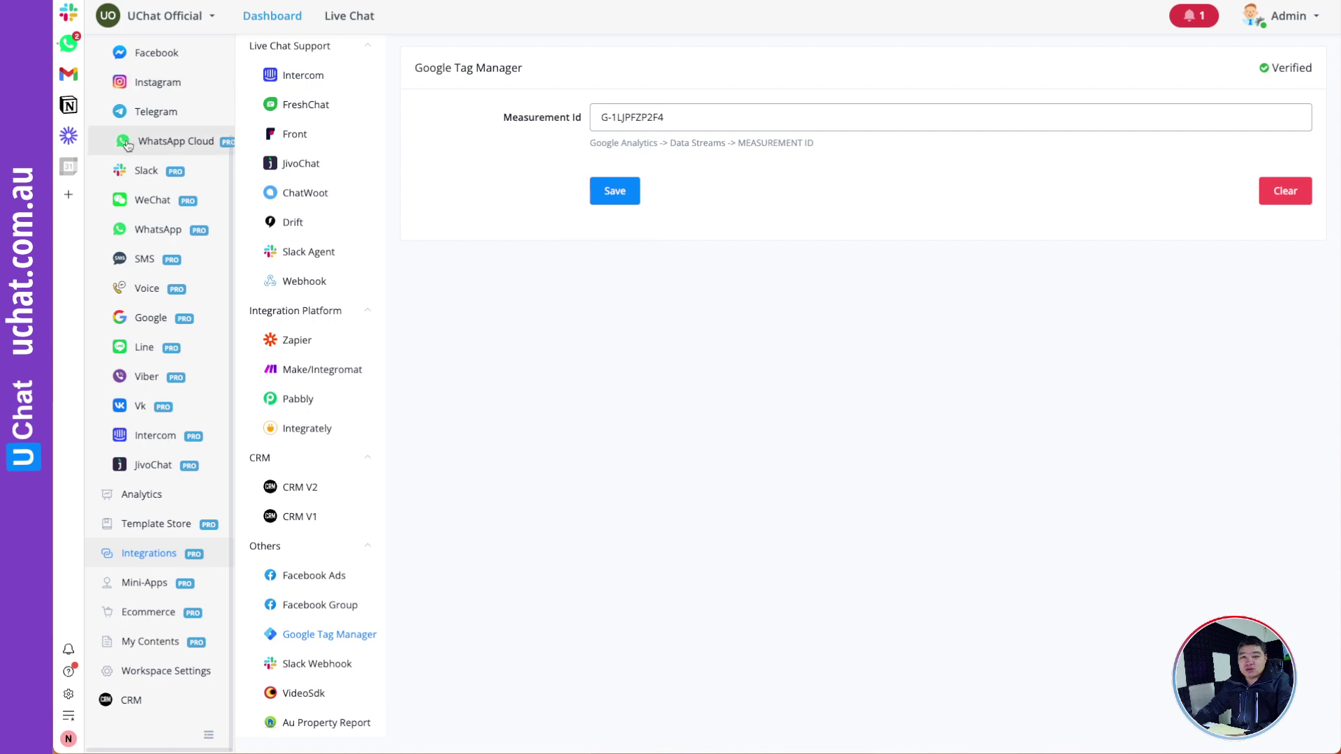
- In the UChat dashboard, open the Omni-Channel bot in its flow builder
{"action": "scroll", "coordinate": [127, 145], "scroll_direction": "up", "scroll_amount": 3}
{"action": "left_click", "coordinate": [157, 80]}
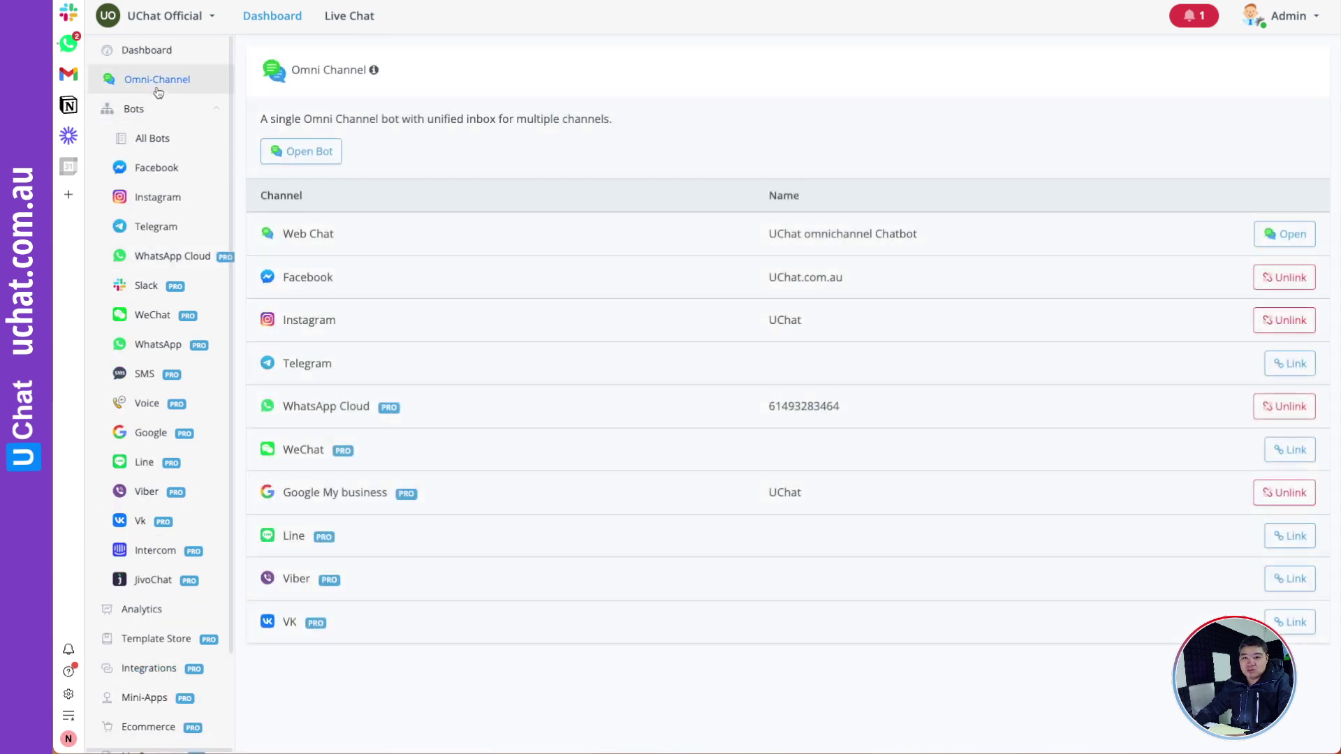
{"action": "left_click", "coordinate": [287, 153]}
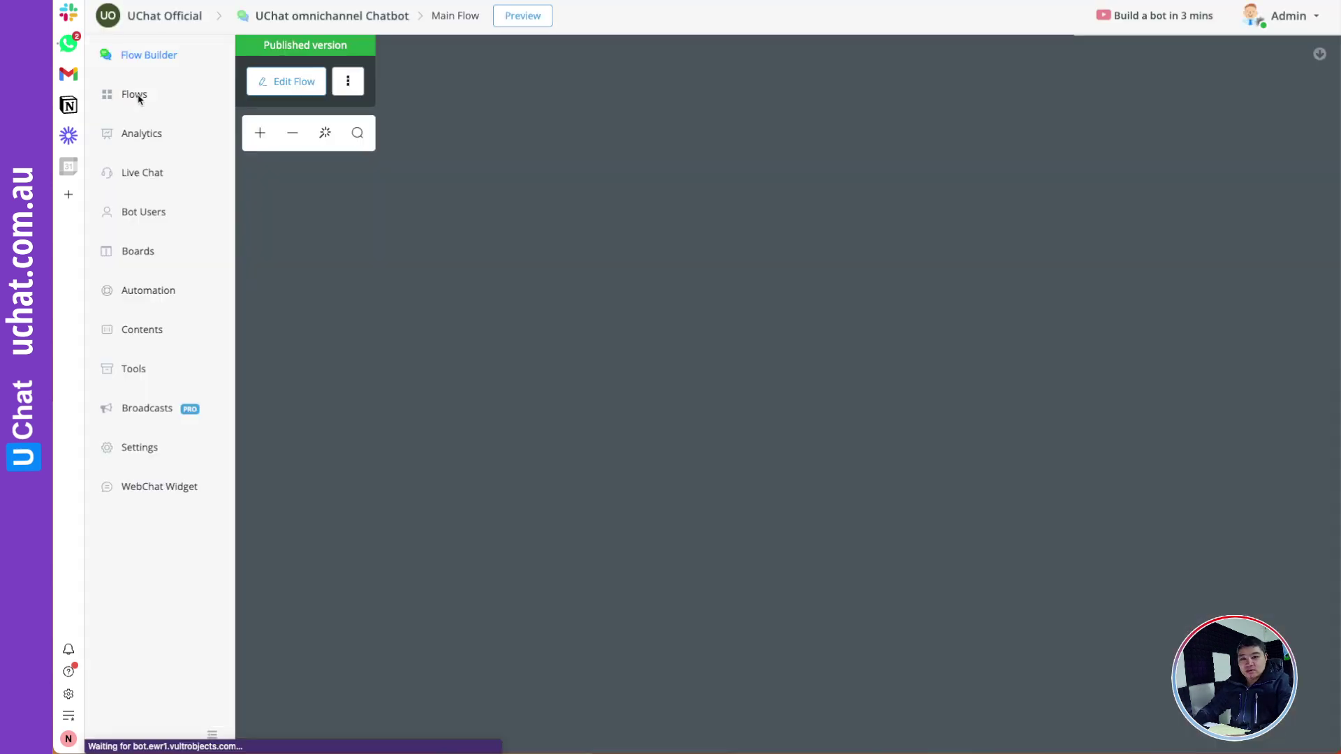
- Open the "Test Live Chat" sub flow from the bot's flows and start editing it as a draft
{"action": "left_click", "coordinate": [132, 95]}
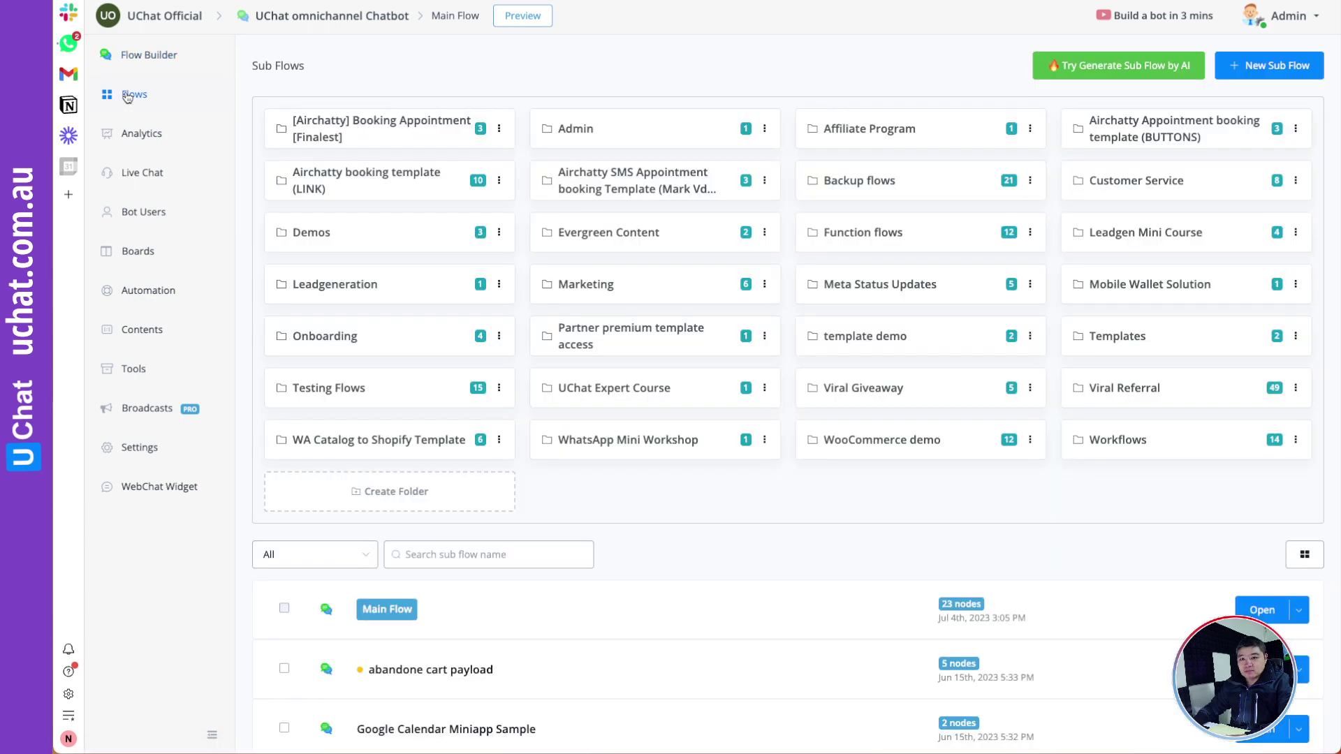
{"action": "left_click", "coordinate": [148, 61]}
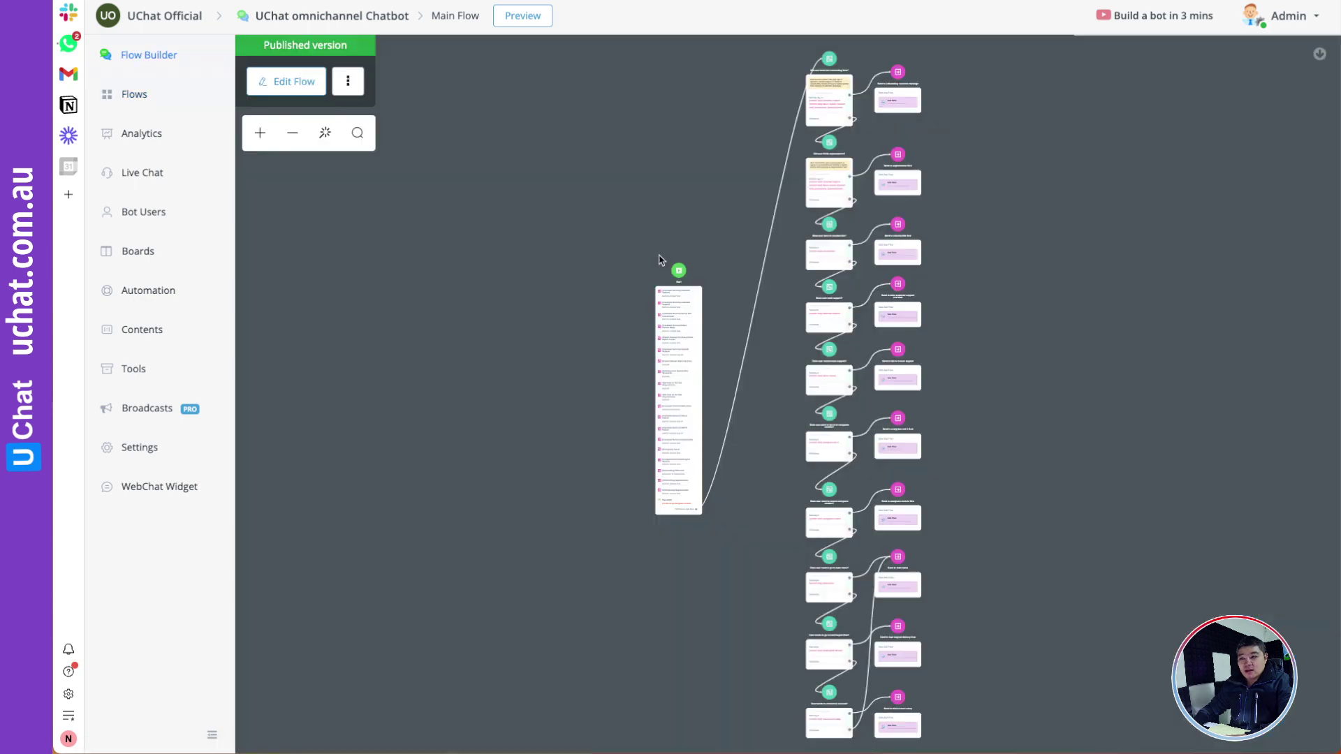
{"action": "left_click", "coordinate": [138, 99]}
{"action": "scroll", "coordinate": [315, 226], "scroll_direction": "down", "scroll_amount": 8}
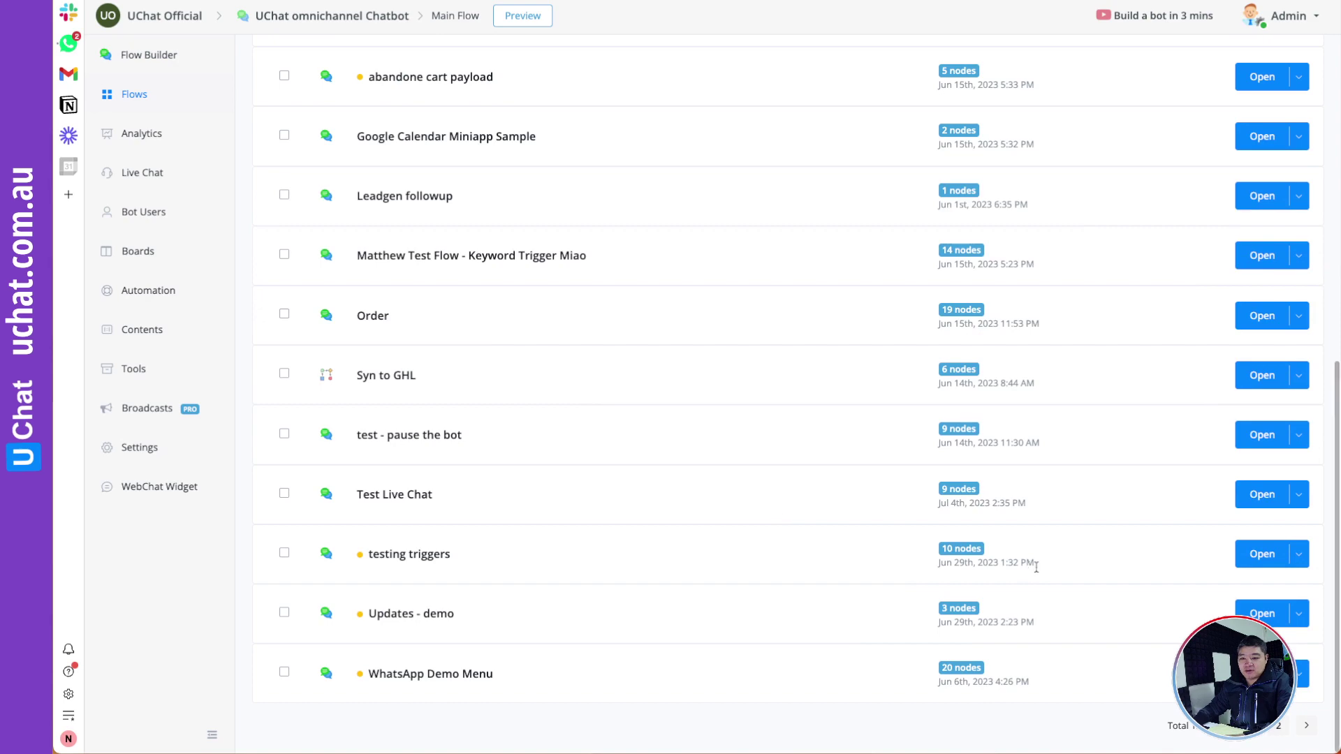
{"action": "left_click", "coordinate": [1257, 496]}
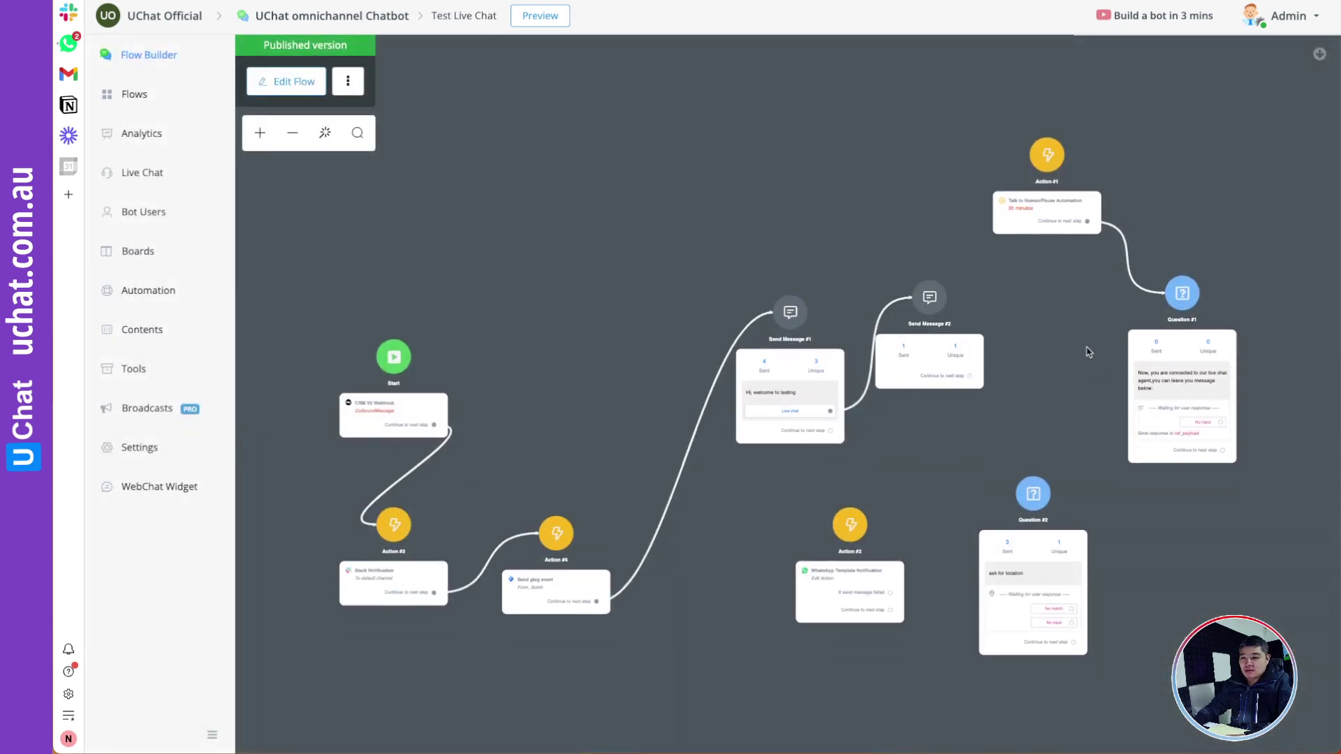
{"action": "left_click", "coordinate": [296, 82]}
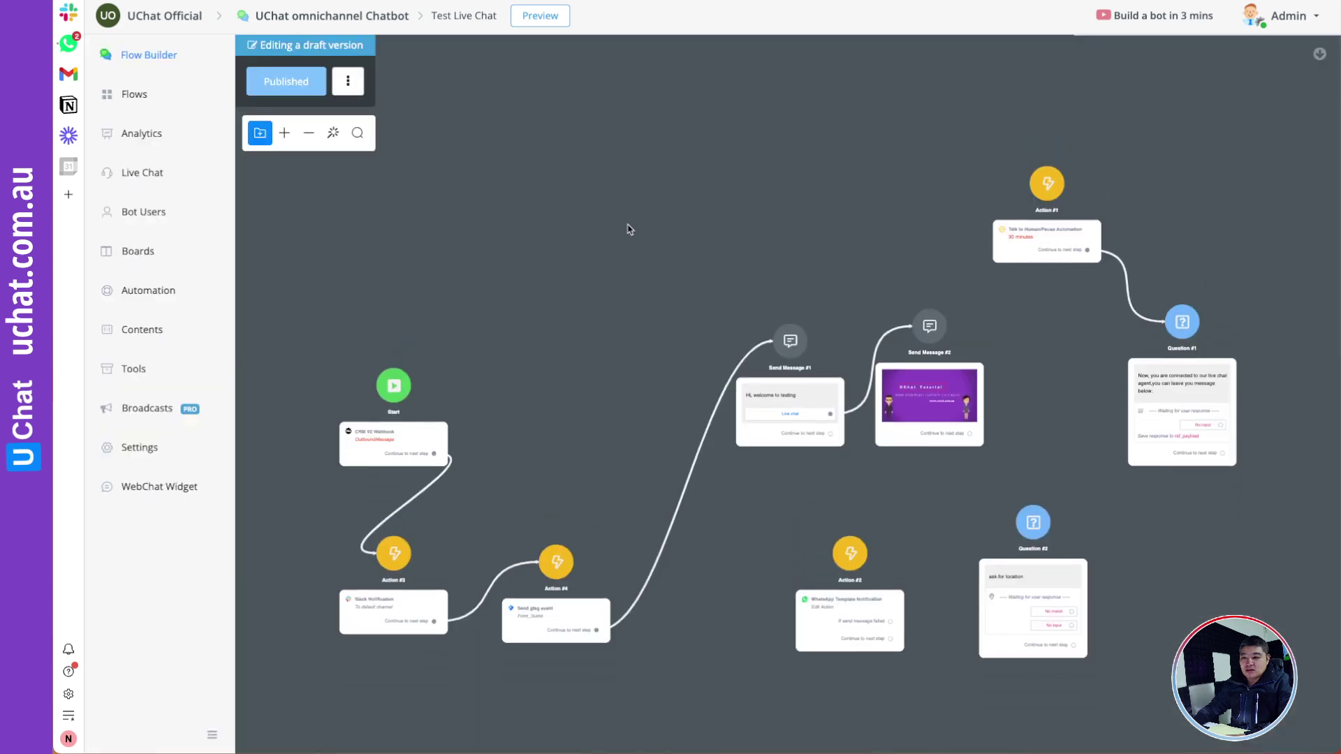
- Add a new Action step on the empty canvas containing the advanced action "(Webchat) Send gtag event"
{"action": "left_click_drag", "start_coordinate": [655, 206], "coordinate": [628, 270]}
{"action": "left_click", "coordinate": [564, 177]}
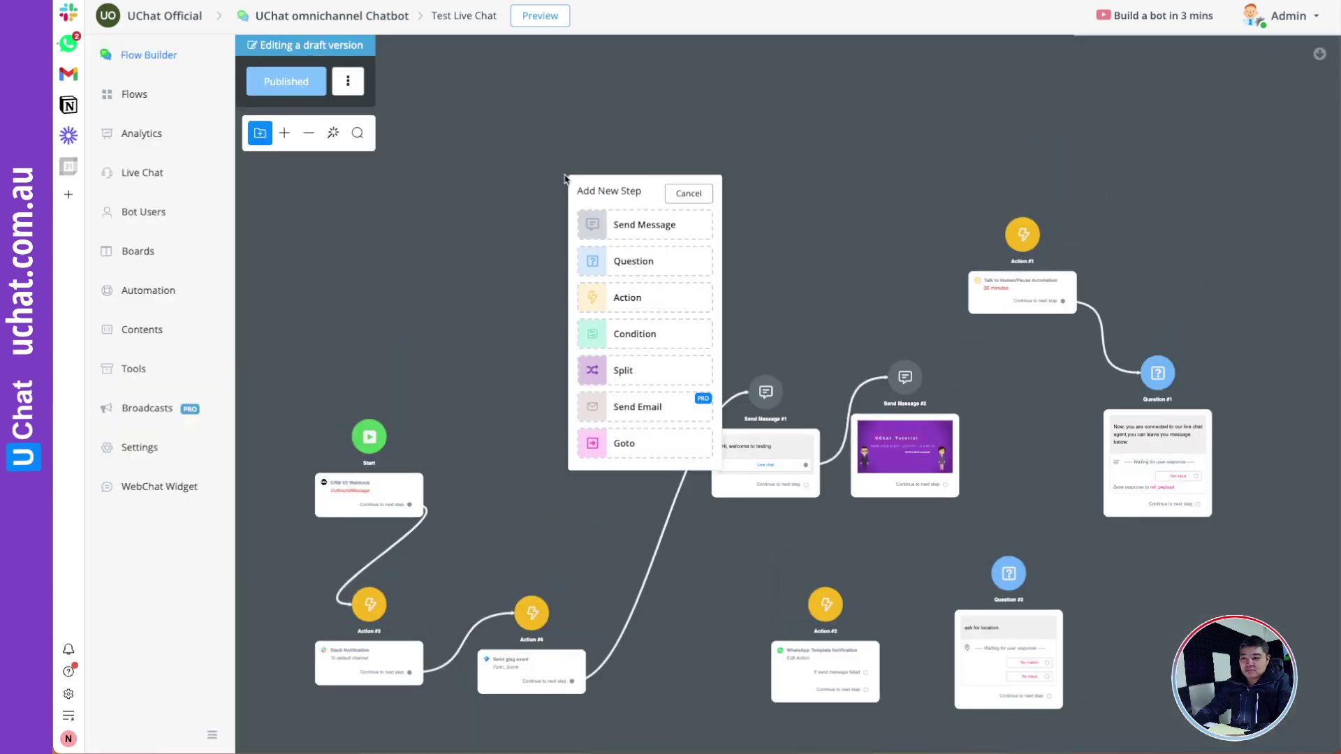
{"action": "left_click", "coordinate": [621, 299]}
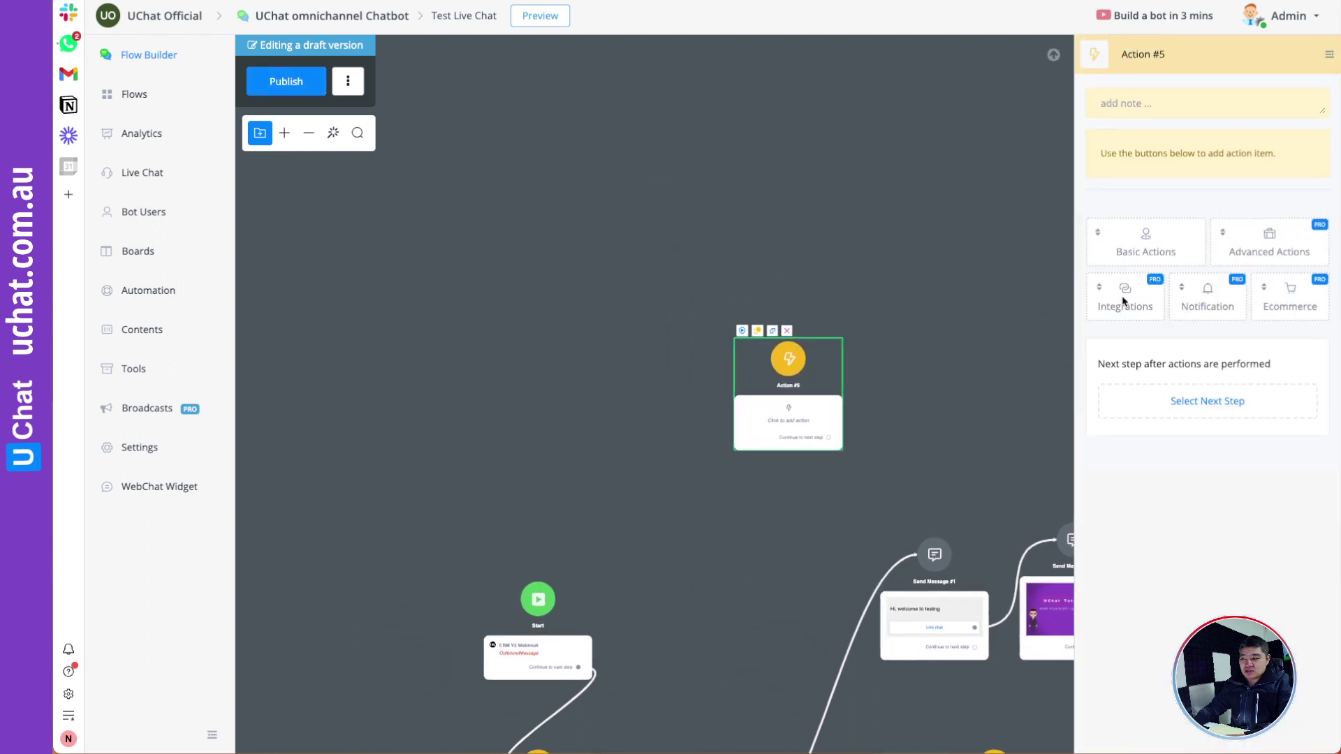
{"action": "left_click", "coordinate": [1285, 251]}
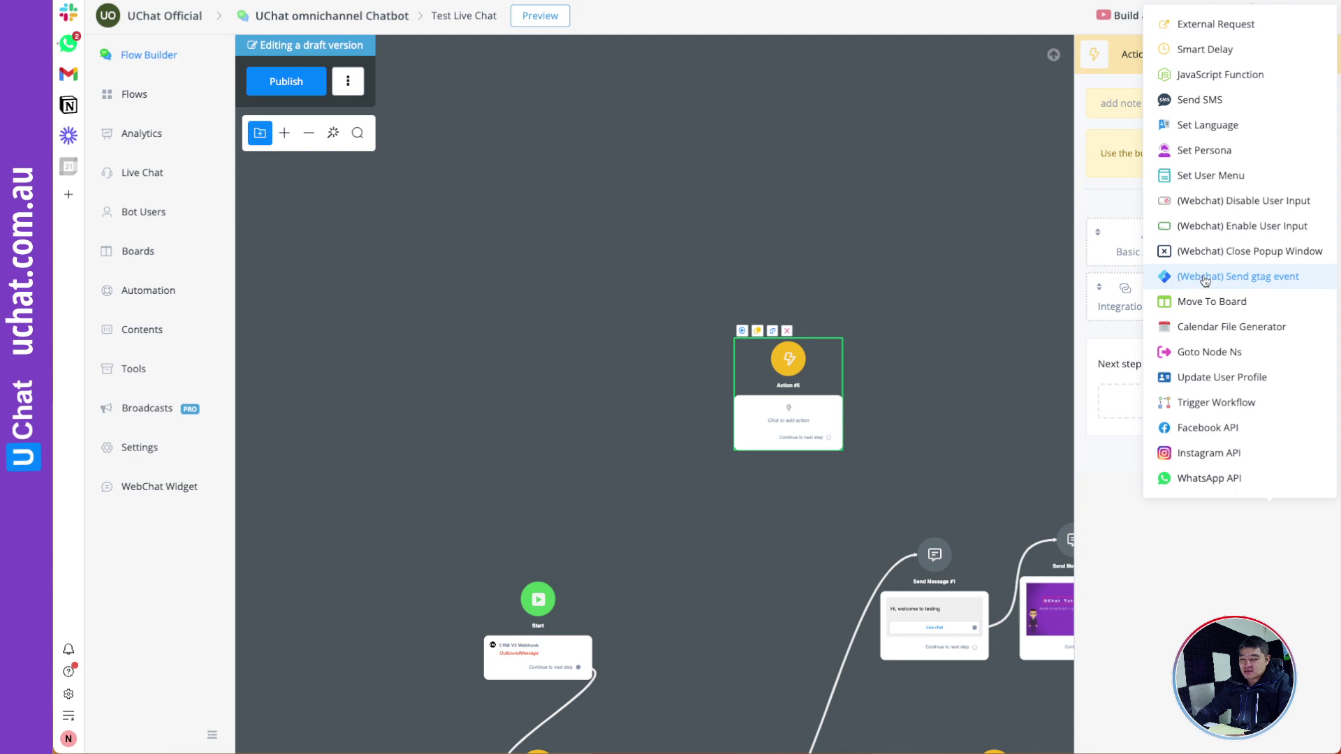
{"action": "left_click", "coordinate": [1250, 279]}
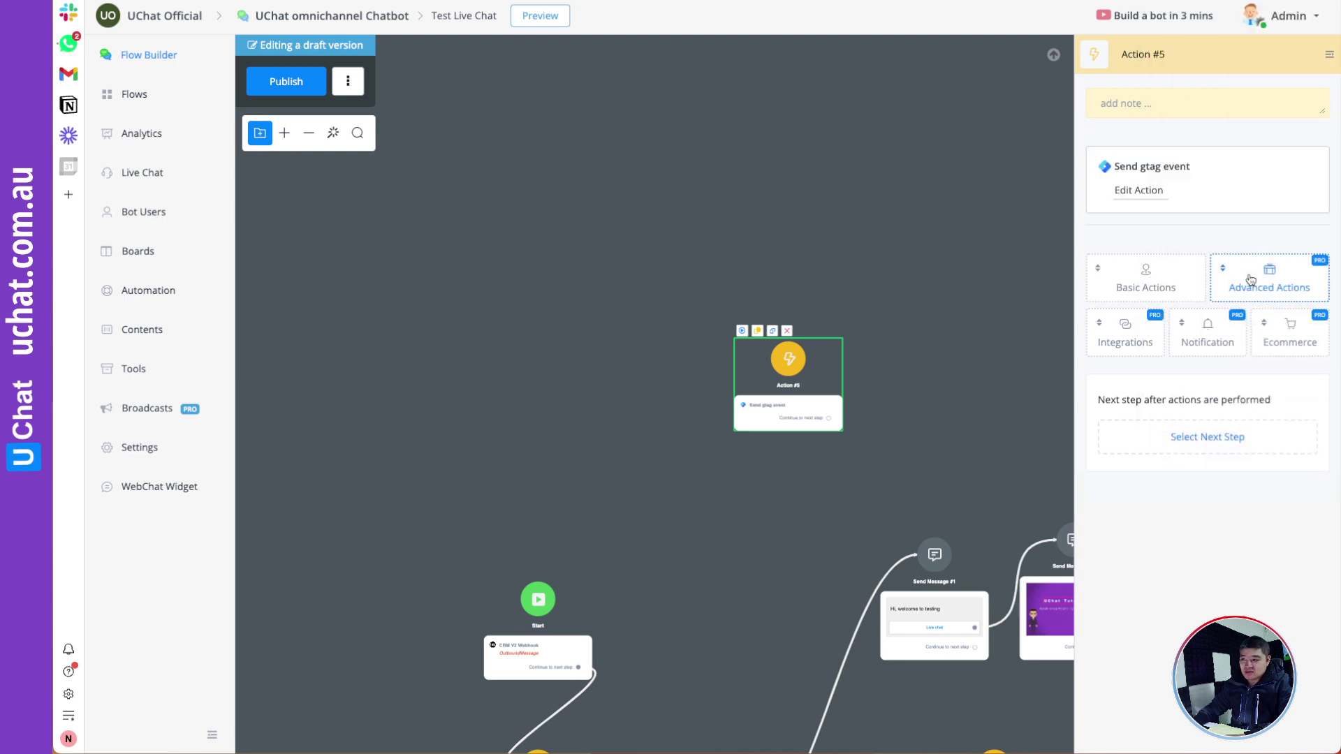
- Name the gtag event "Purchase" and add the payload key "qty" with the value 3
{"action": "left_click", "coordinate": [1138, 190]}
{"action": "left_click", "coordinate": [406, 115]}
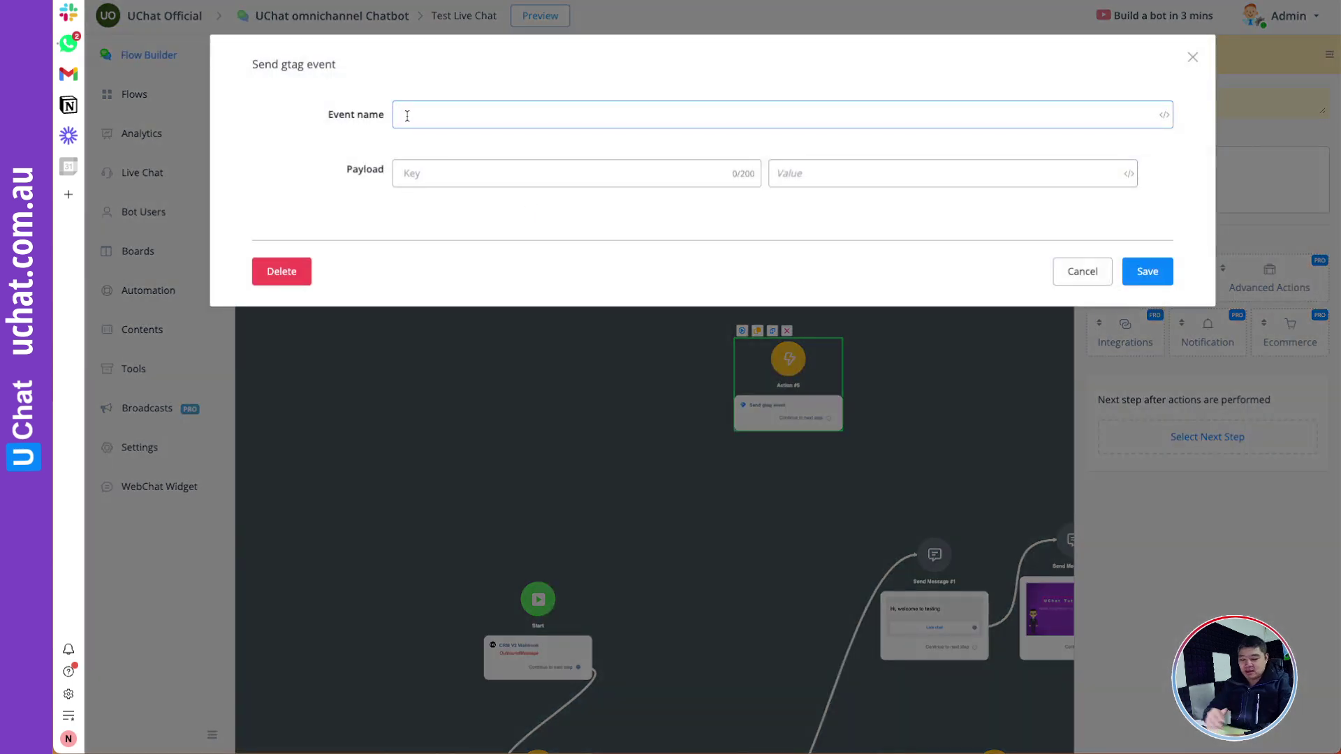
{"action": "type", "text": "Purchase"}
{"action": "left_click", "coordinate": [416, 171]}
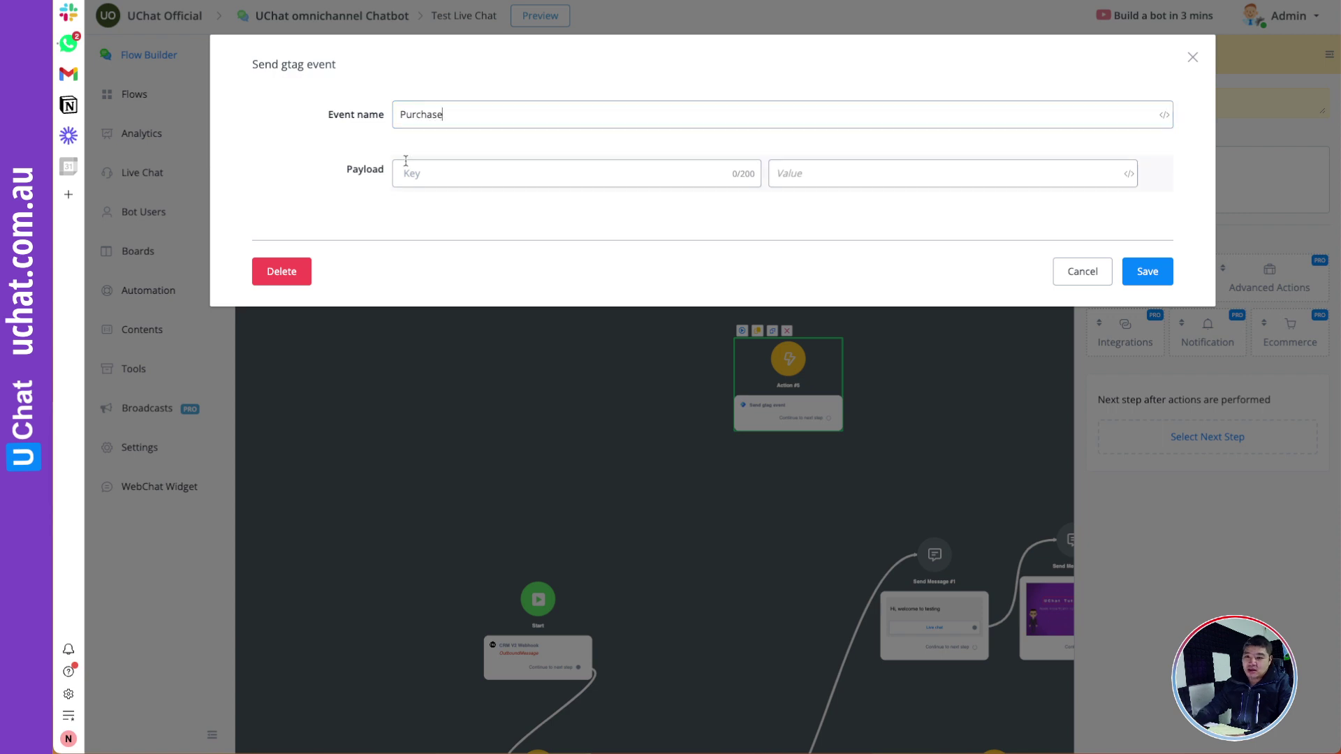
{"action": "type", "text": "qty"}
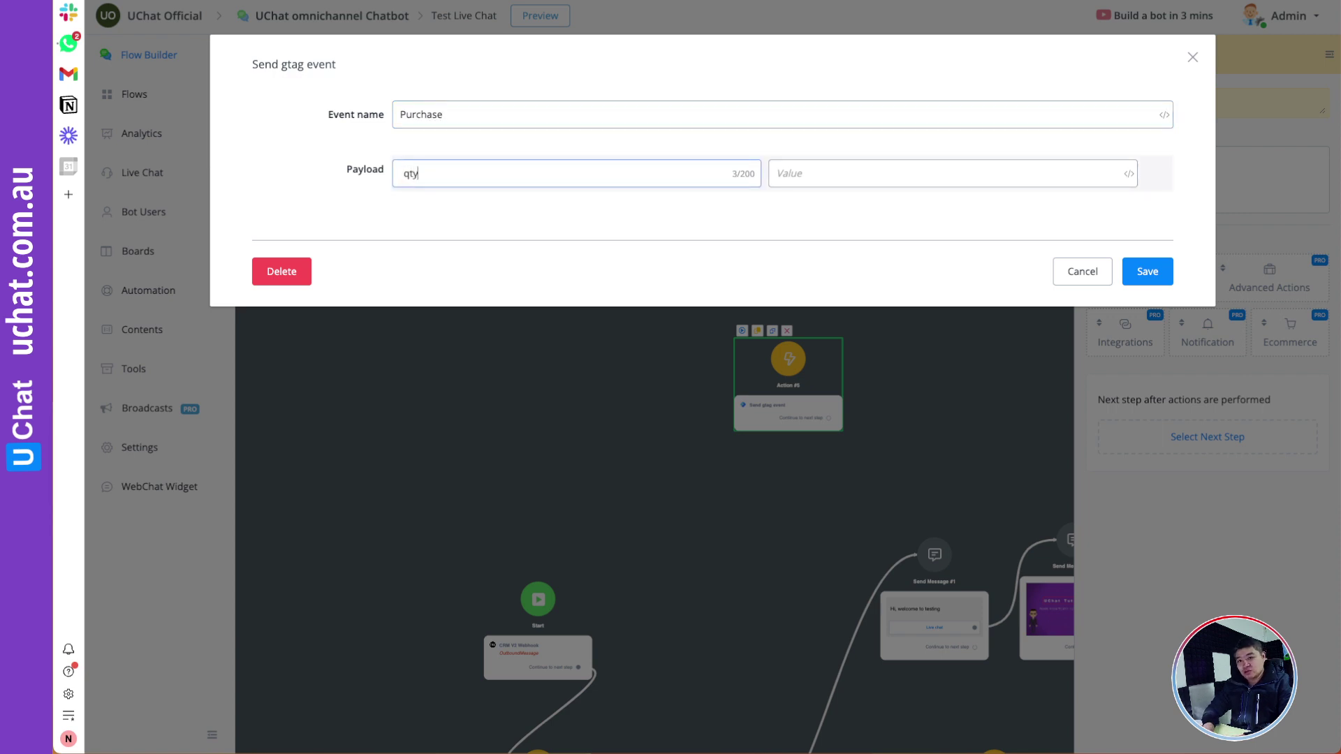
{"action": "left_click", "coordinate": [778, 175]}
{"action": "type", "text": "3"}
- Add a second payload key "value" with the value 299 and save the gtag event
{"action": "left_click", "coordinate": [568, 209]}
{"action": "type", "text": "value"}
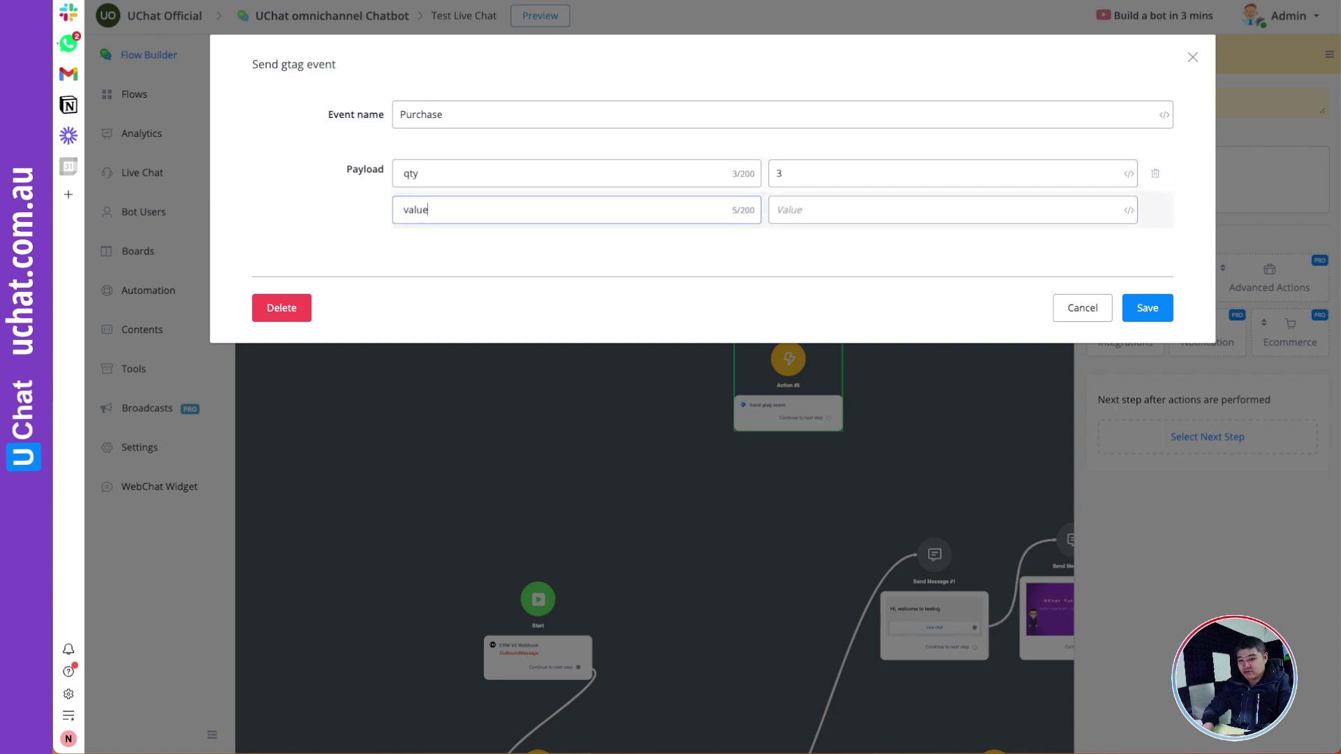
{"action": "left_click", "coordinate": [853, 208]}
{"action": "type", "text": "299"}
{"action": "left_click", "coordinate": [858, 256]}
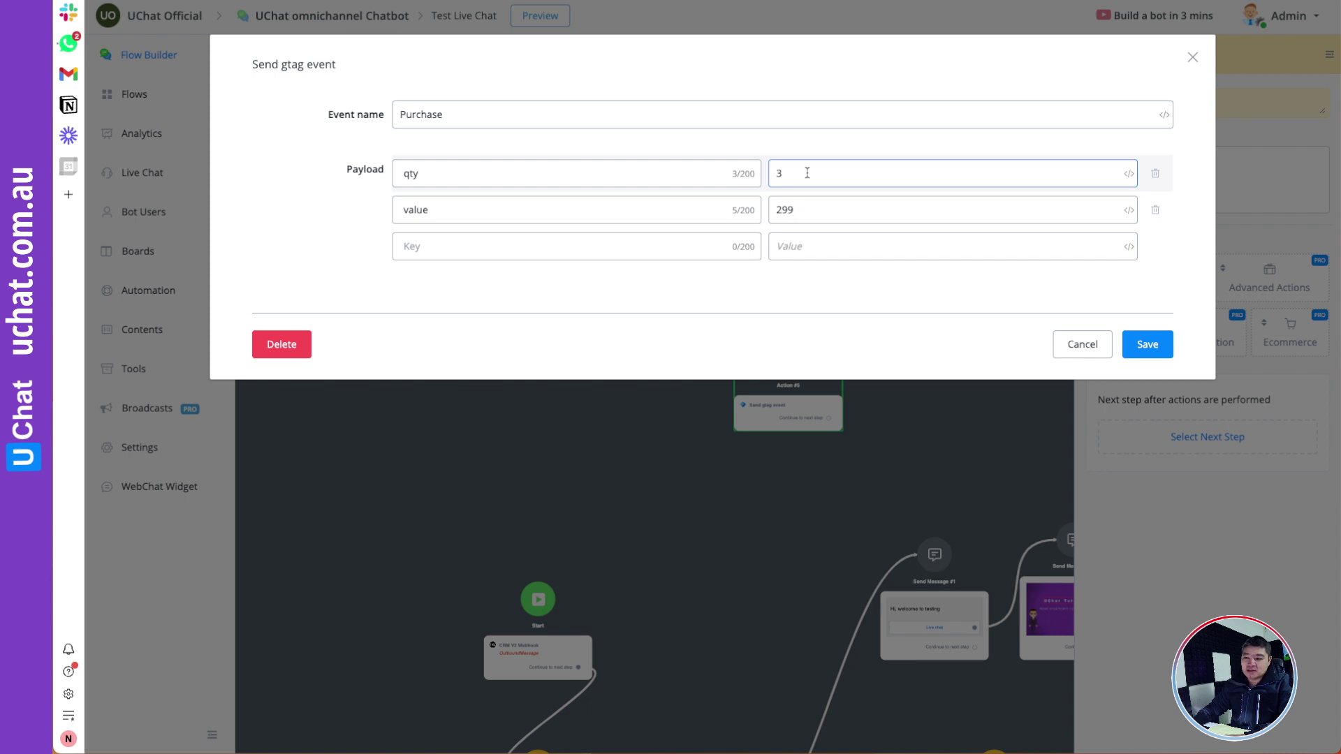
{"action": "left_click", "coordinate": [1147, 345]}
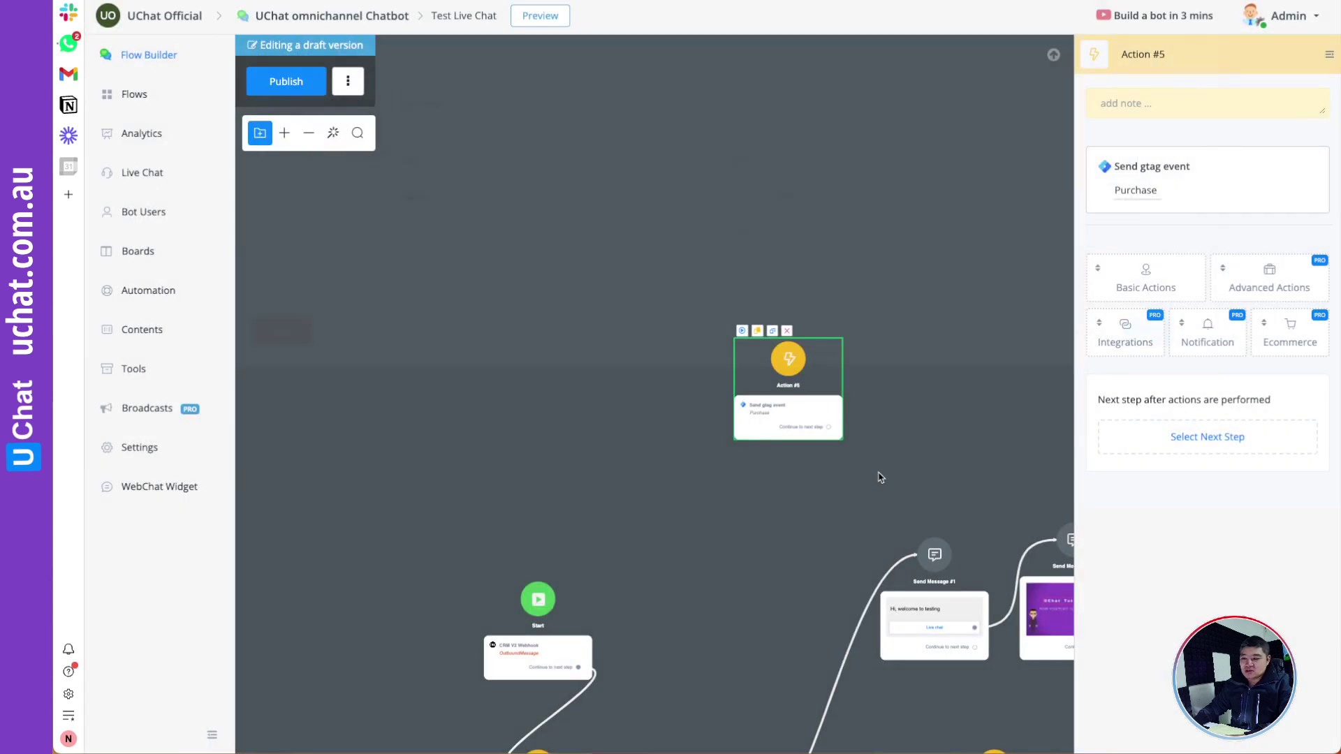
- Remove the link between the Start step and the Slack Notification action, and move that action away from the Start step
{"action": "left_click_drag", "start_coordinate": [918, 396], "coordinate": [933, 173]}
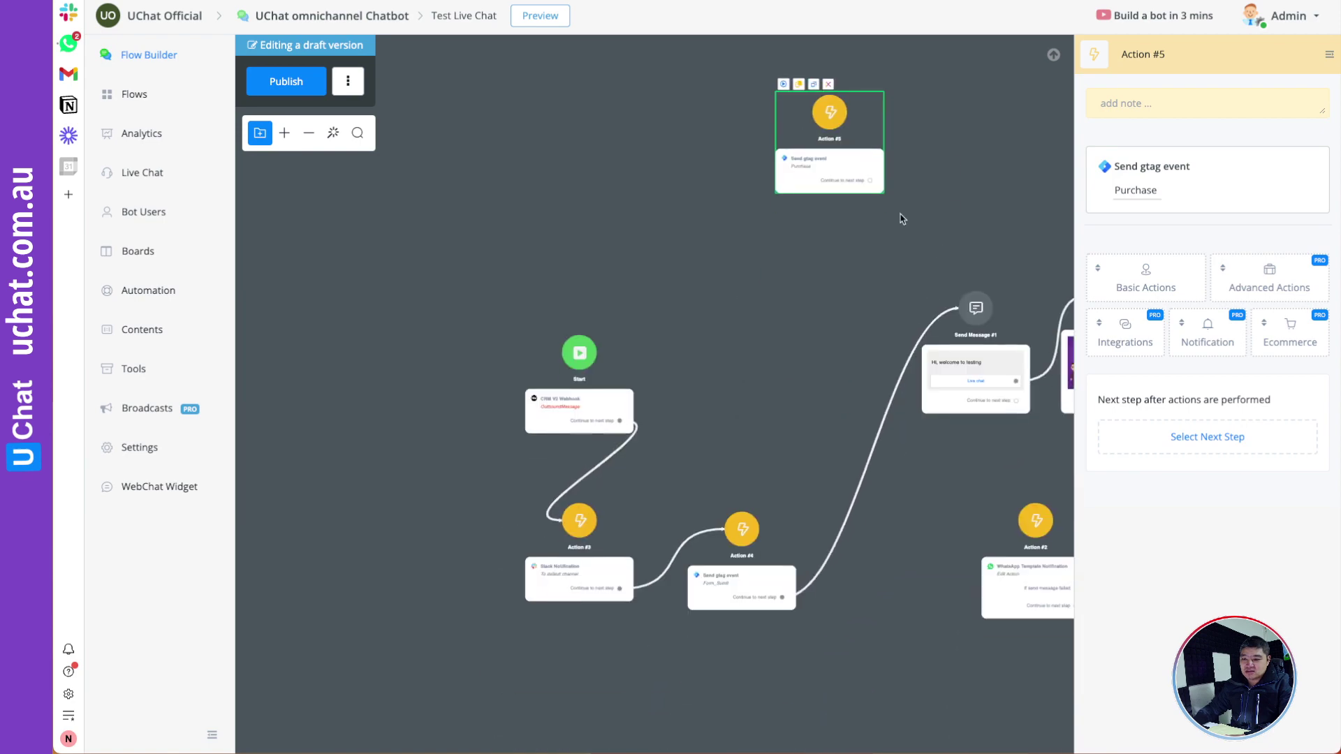
{"action": "left_click_drag", "start_coordinate": [586, 566], "coordinate": [591, 604]}
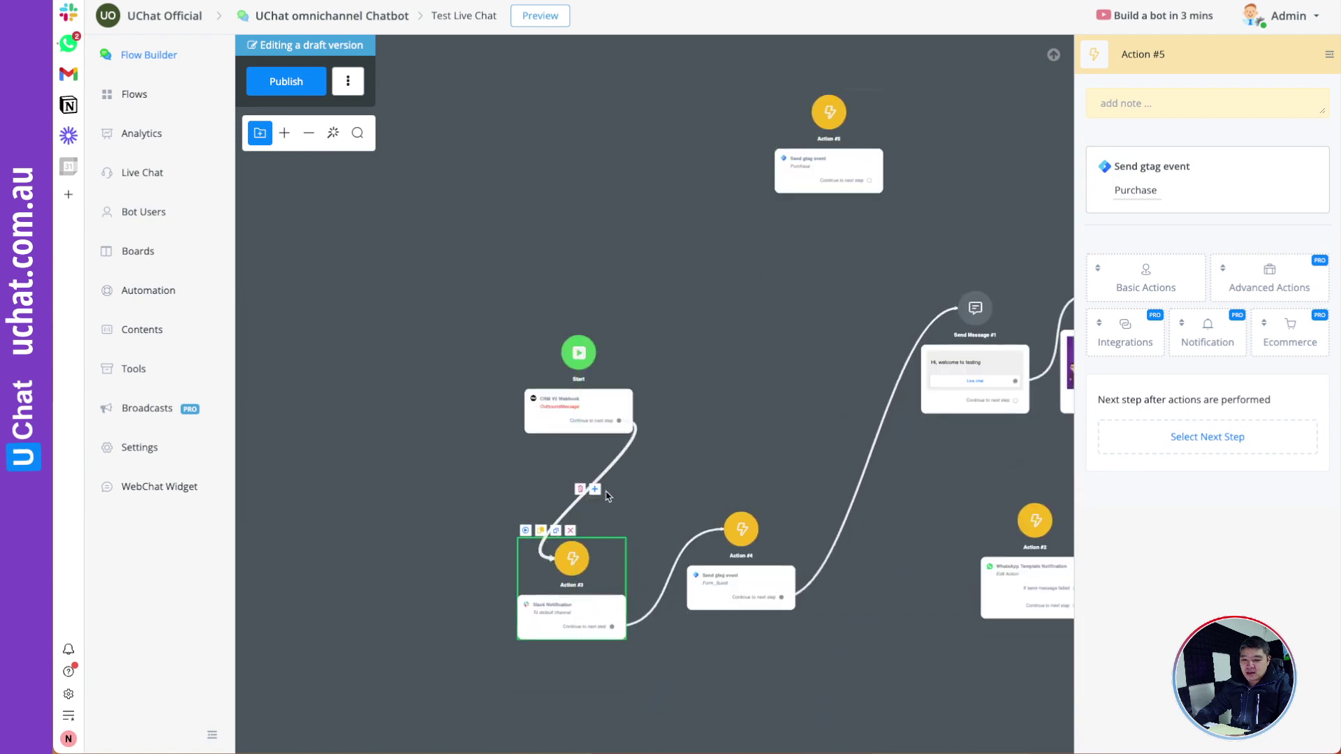
{"action": "left_click", "coordinate": [579, 489]}
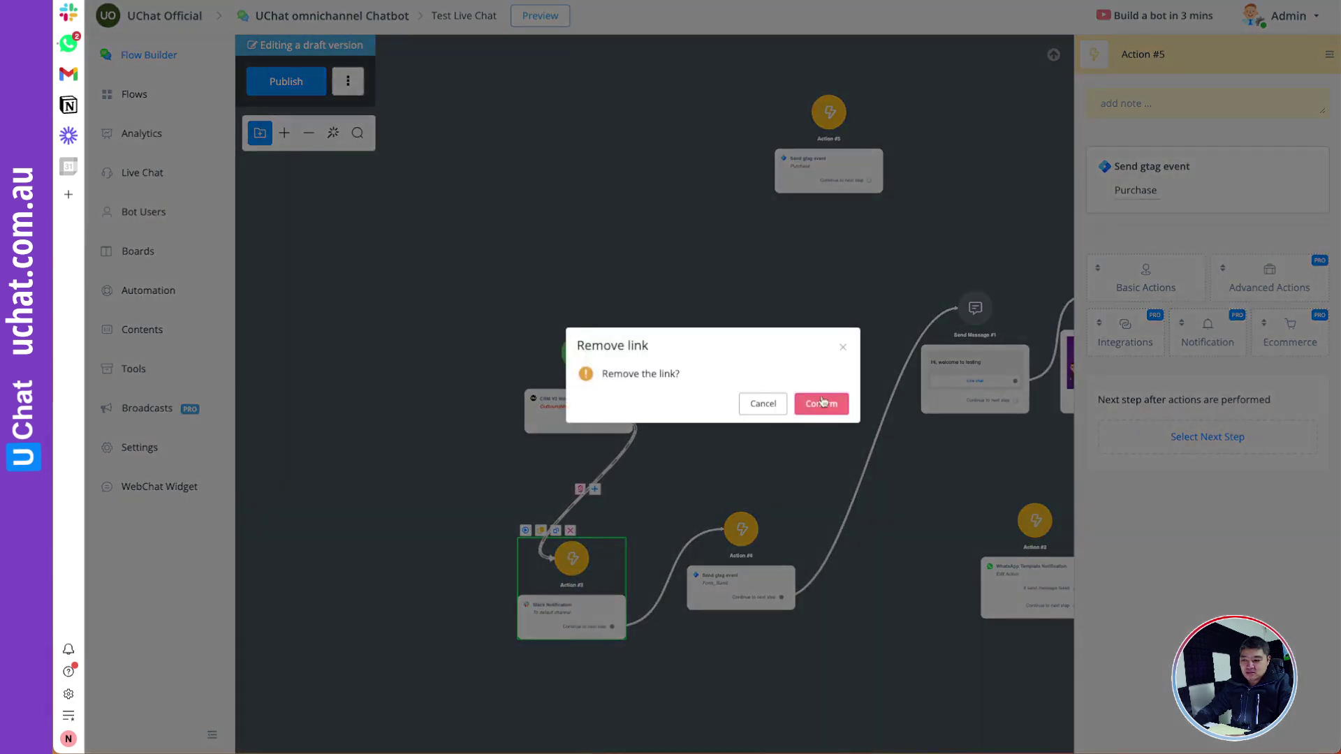
{"action": "left_click", "coordinate": [821, 403]}
{"action": "left_click_drag", "start_coordinate": [609, 579], "coordinate": [536, 641]}
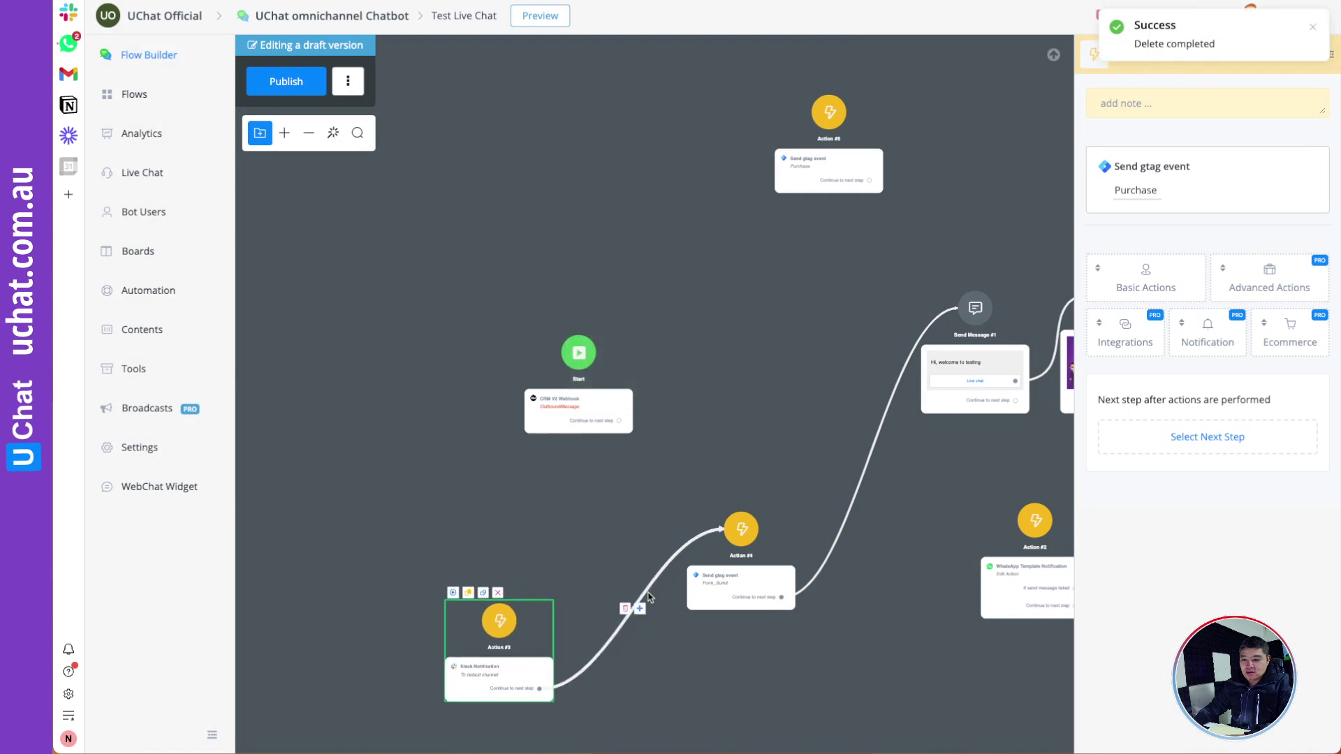
- Place the Purchase gtag action beside the Start step and connect the Start step's "Continue to next step" output to it
{"action": "left_click_drag", "start_coordinate": [608, 343], "coordinate": [599, 228]}
{"action": "left_click_drag", "start_coordinate": [838, 179], "coordinate": [757, 321]}
{"action": "left_click_drag", "start_coordinate": [592, 302], "coordinate": [743, 259]}
{"action": "scroll", "coordinate": [669, 333], "scroll_direction": "up", "scroll_amount": 2}
{"action": "scroll", "coordinate": [669, 332], "scroll_direction": "up", "scroll_amount": 2}
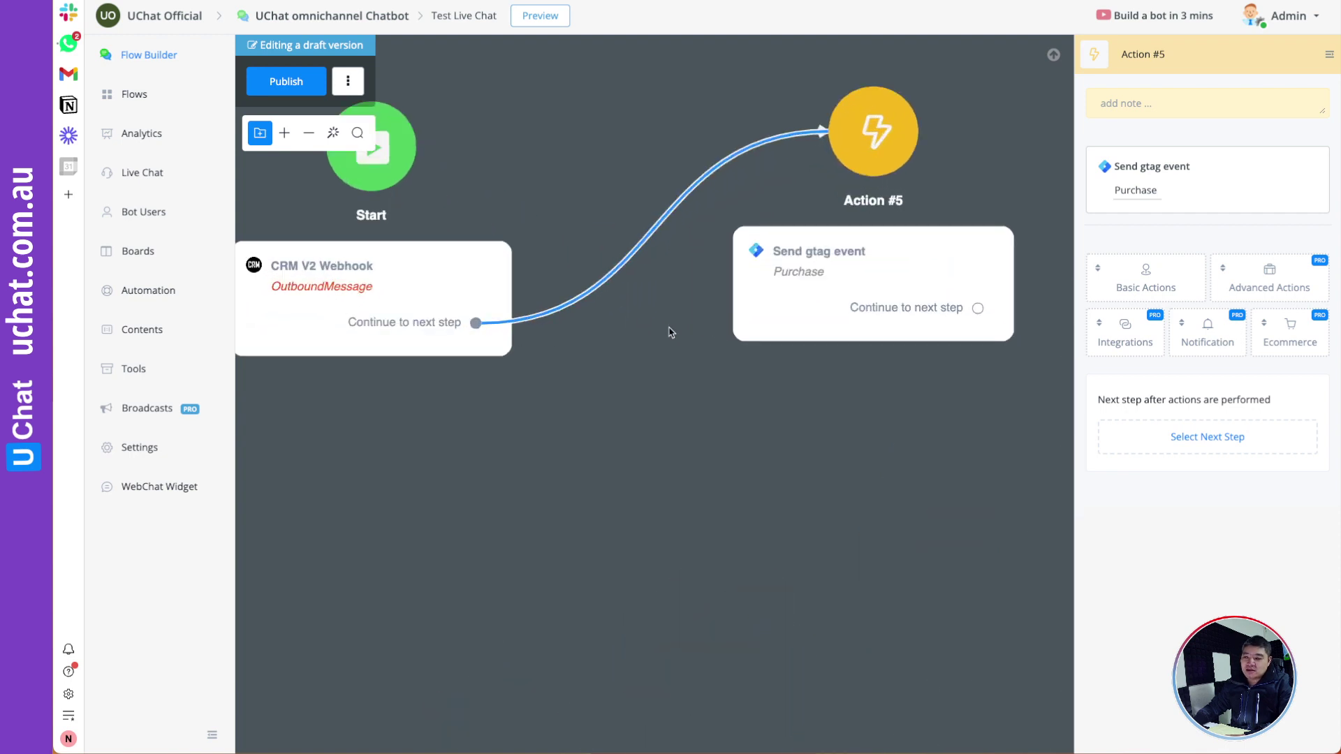
- Review the path from the Start step's CRM V2 Webhook to the Purchase gtag action and the neighbouring message steps
{"action": "scroll", "coordinate": [671, 332], "scroll_direction": "left", "scroll_amount": 3}
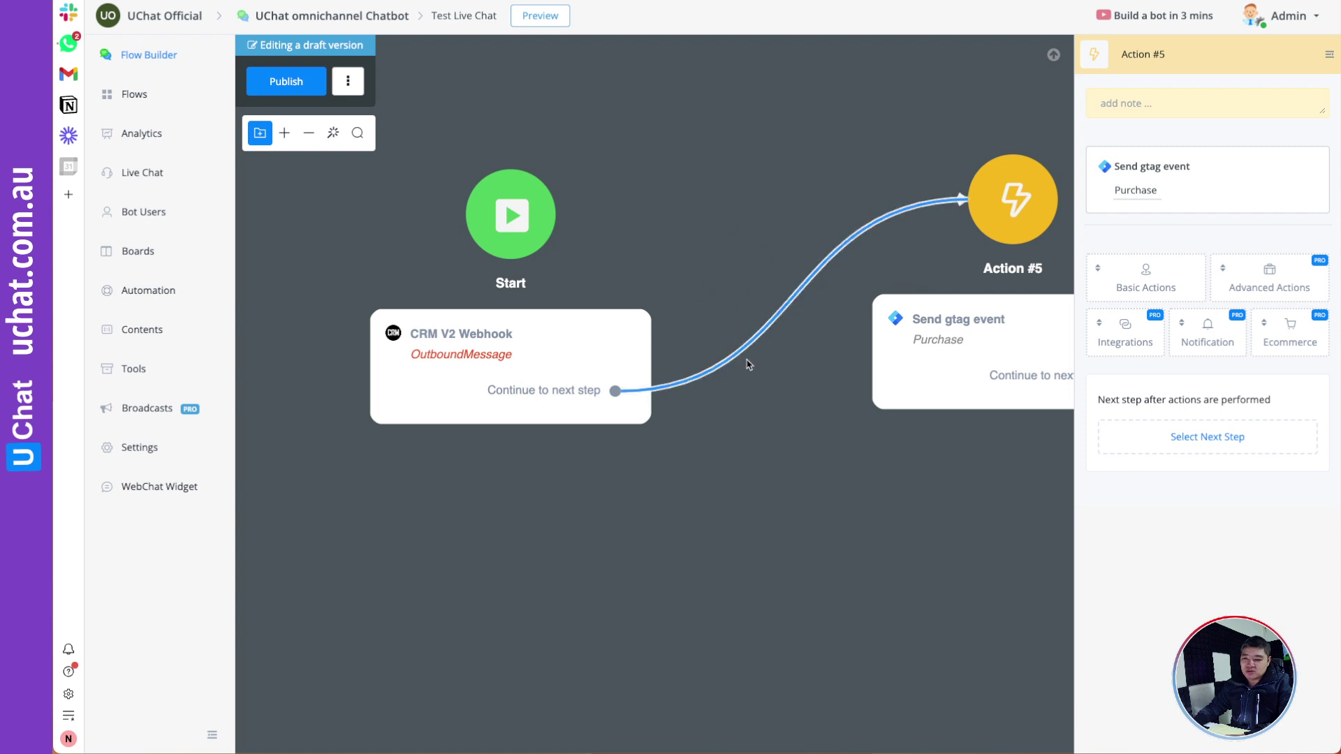
{"action": "left_click_drag", "start_coordinate": [751, 407], "coordinate": [787, 398]}
{"action": "left_click", "coordinate": [555, 364]}
{"action": "left_click_drag", "start_coordinate": [542, 367], "coordinate": [478, 359]}
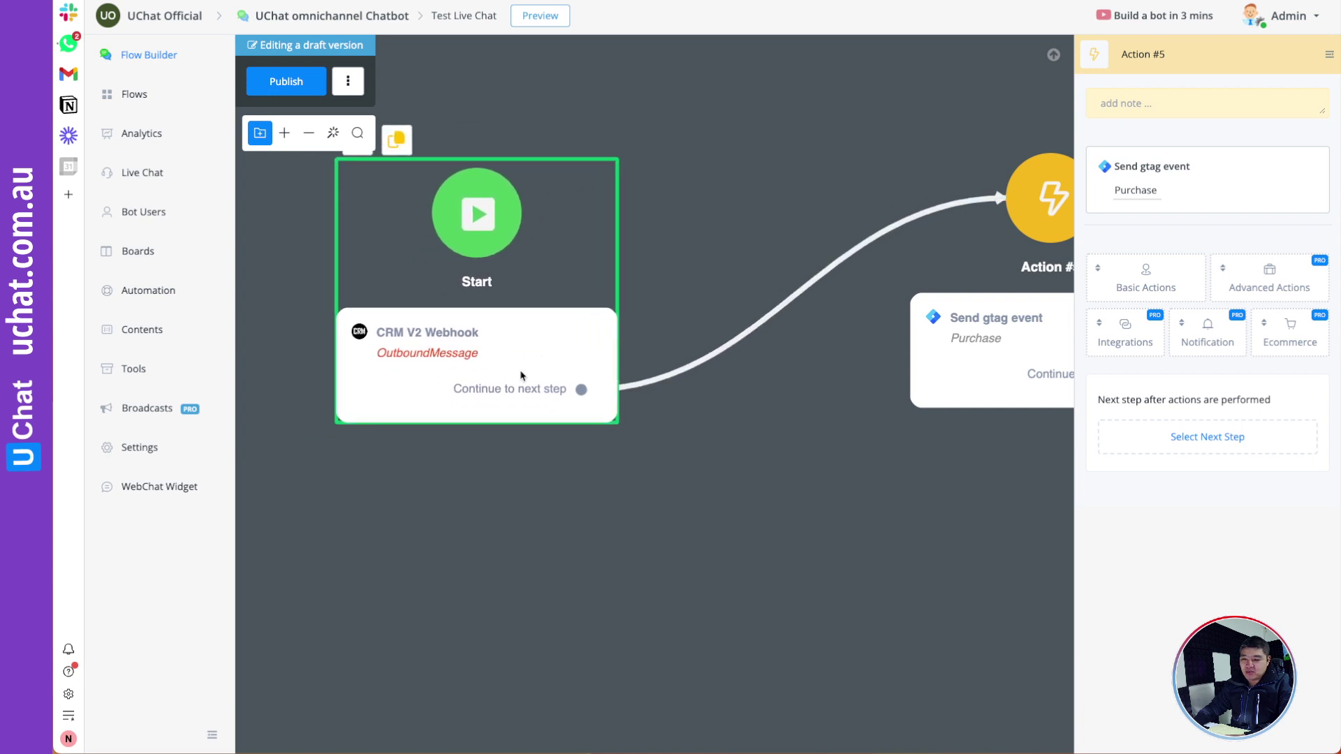
{"action": "scroll", "coordinate": [726, 433], "scroll_direction": "right", "scroll_amount": 3}
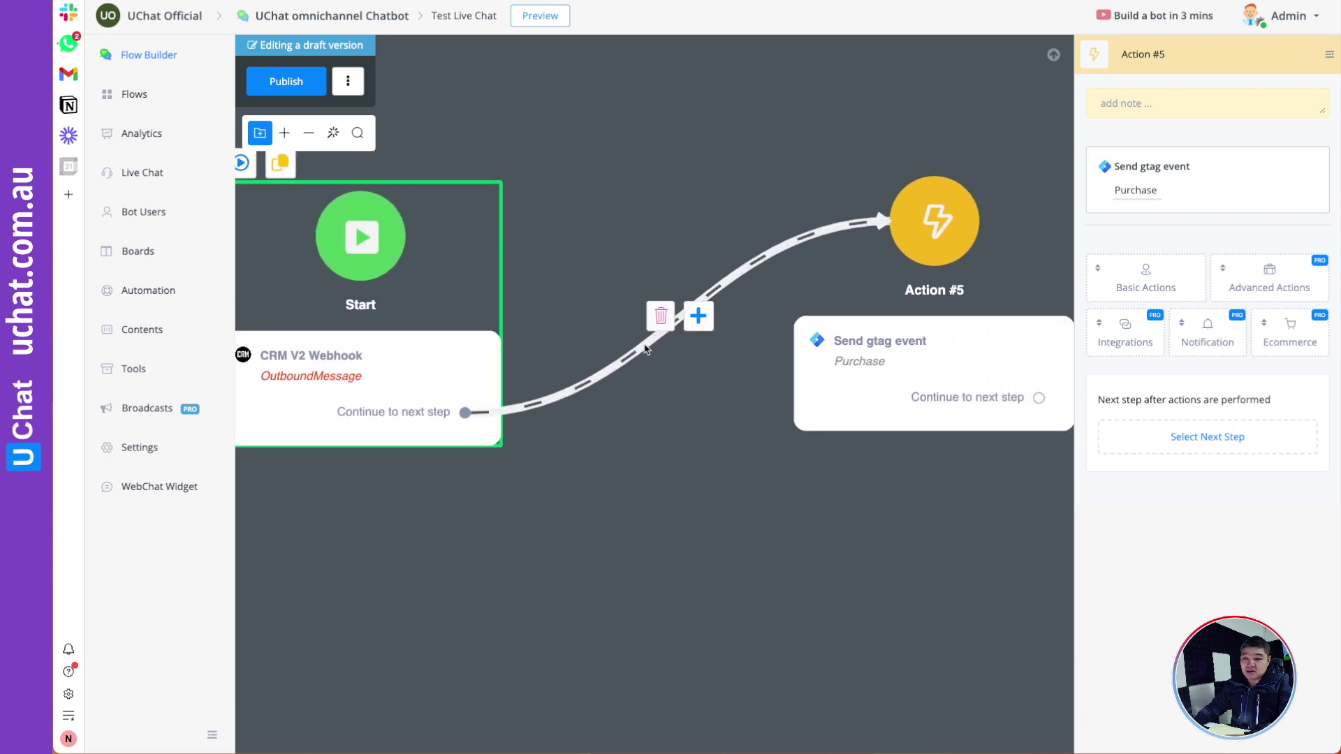
{"action": "scroll", "coordinate": [449, 425], "scroll_direction": "right", "scroll_amount": 10}
{"action": "left_click", "coordinate": [498, 376]}
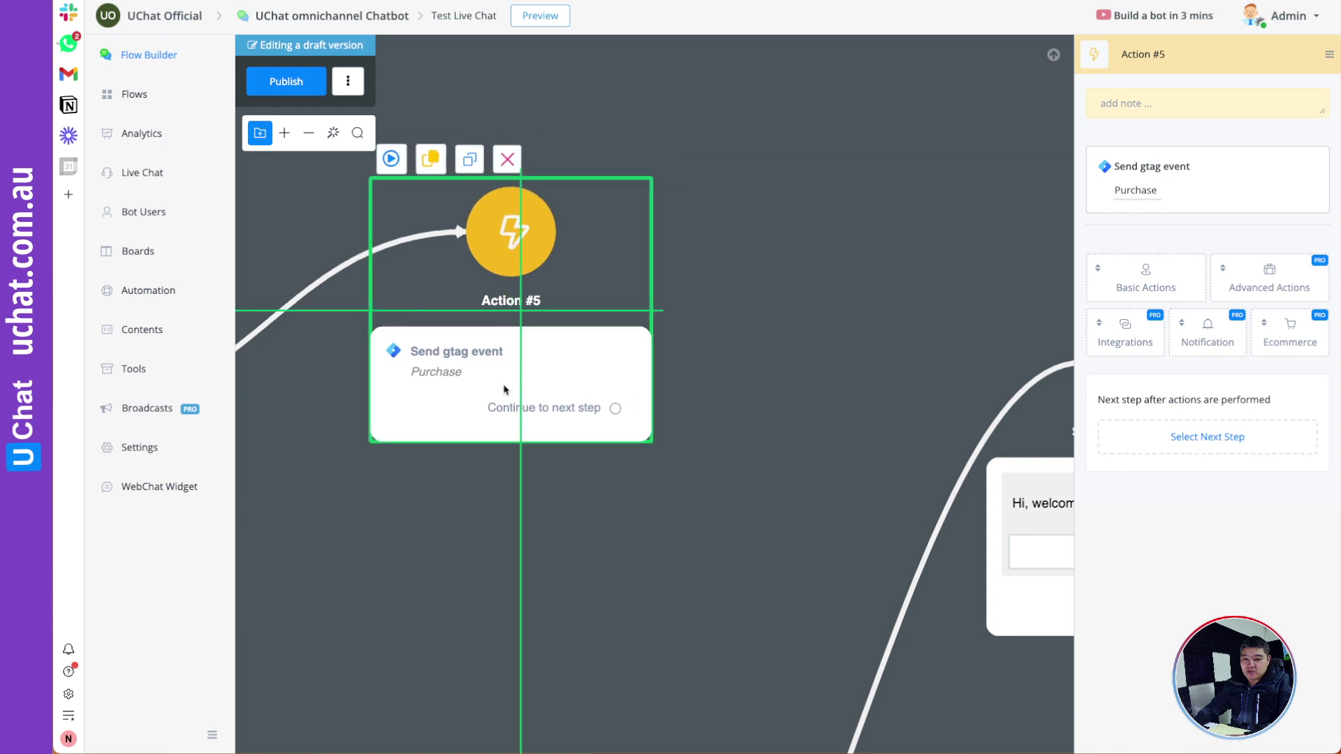
{"action": "left_click_drag", "start_coordinate": [802, 379], "coordinate": [1102, 355]}
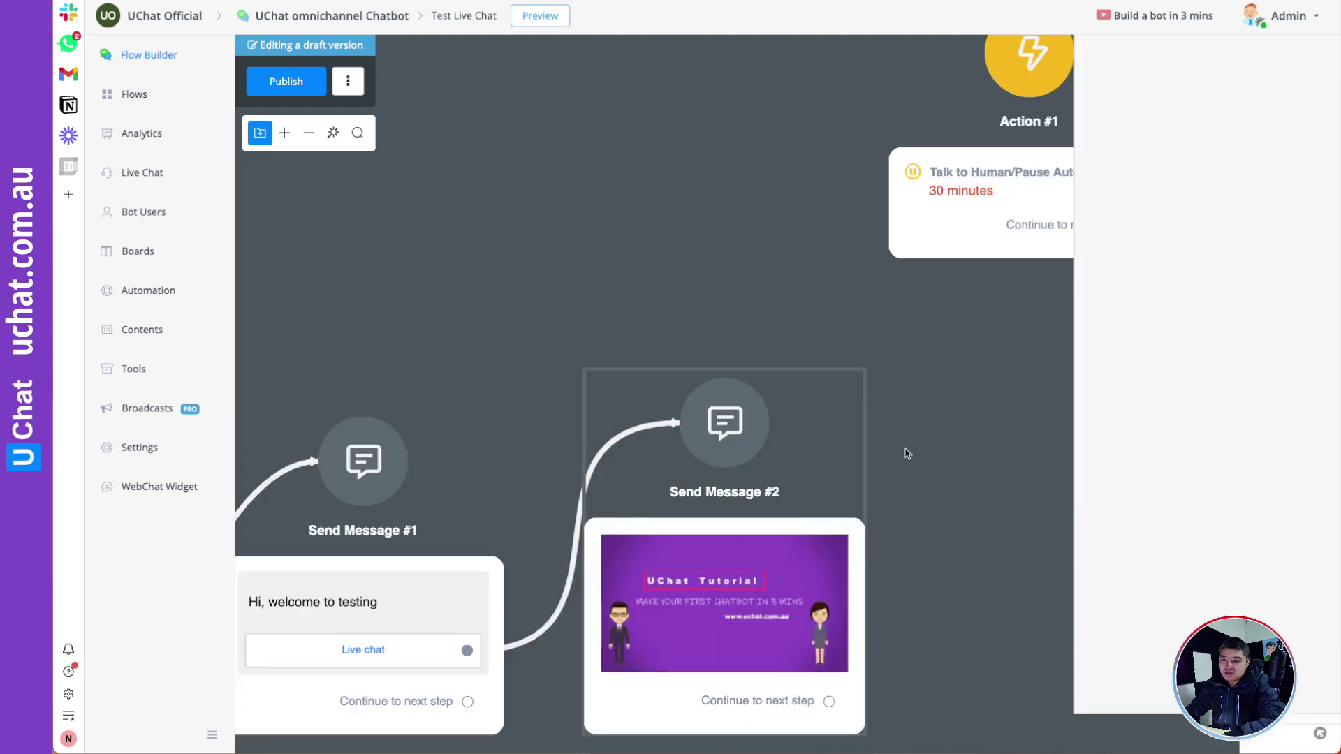
{"action": "left_click", "coordinate": [936, 455]}
{"action": "left_click_drag", "start_coordinate": [710, 270], "coordinate": [1336, 350]}
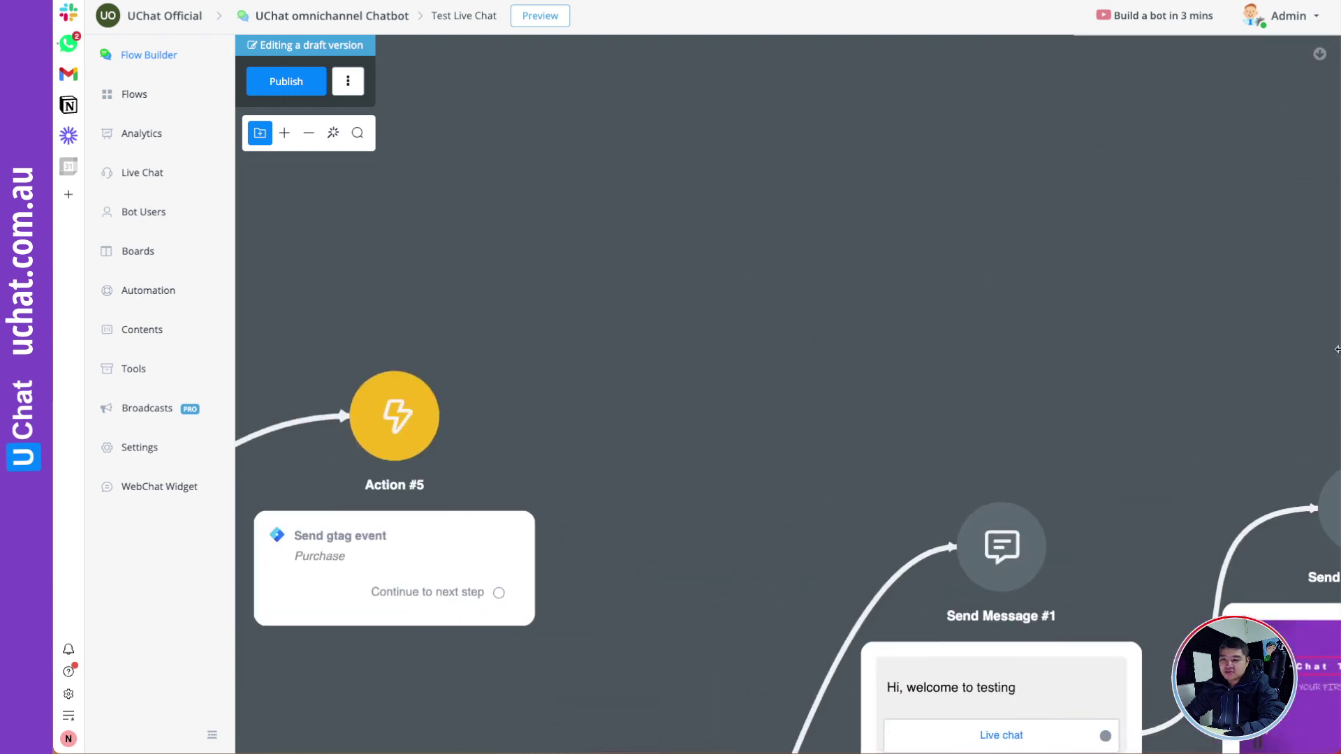
- Add a Send Message step after the Purchase gtag action with the text "Purchase event sent."
{"action": "scroll", "coordinate": [1083, 260], "scroll_direction": "down", "scroll_amount": 5}
{"action": "scroll", "coordinate": [1083, 260], "scroll_direction": "left", "scroll_amount": 5}
{"action": "scroll", "coordinate": [957, 275], "scroll_direction": "down", "scroll_amount": 1}
{"action": "scroll", "coordinate": [958, 275], "scroll_direction": "right", "scroll_amount": 1}
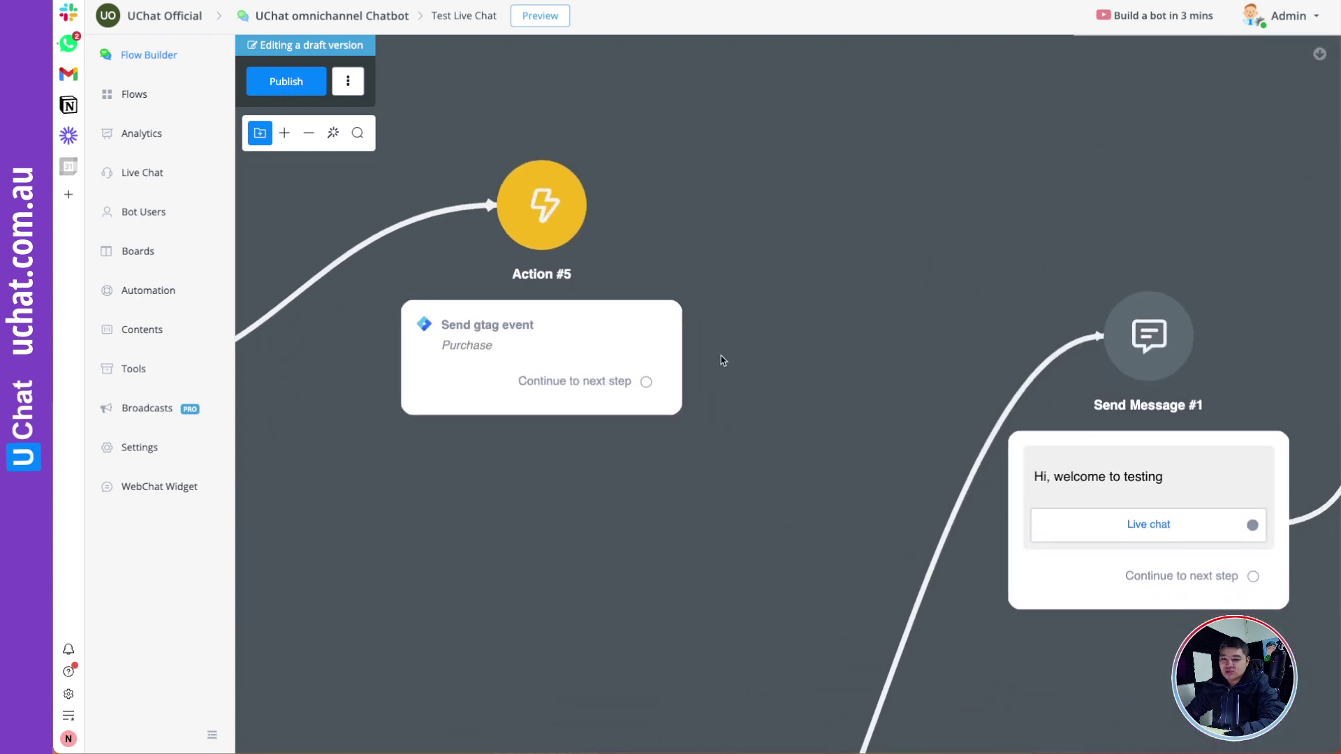
{"action": "left_click_drag", "start_coordinate": [645, 382], "coordinate": [792, 184]}
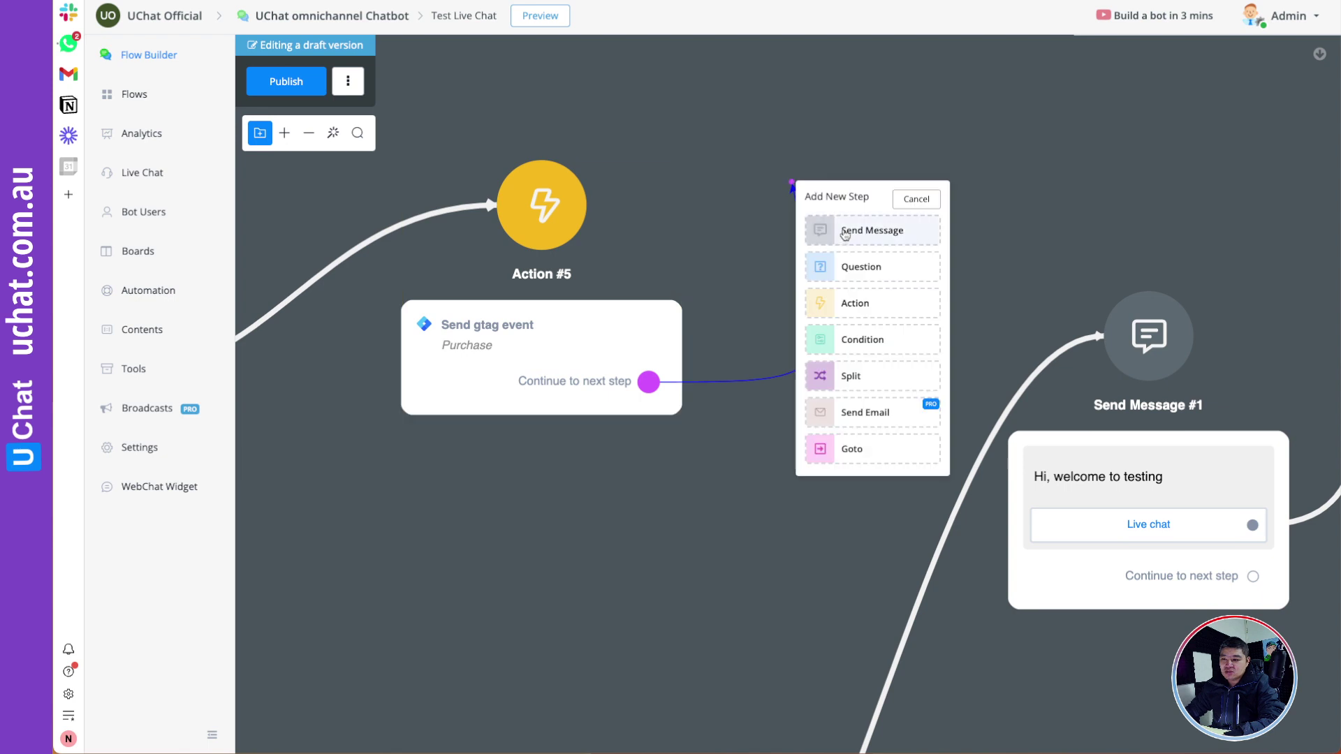
{"action": "left_click", "coordinate": [846, 232]}
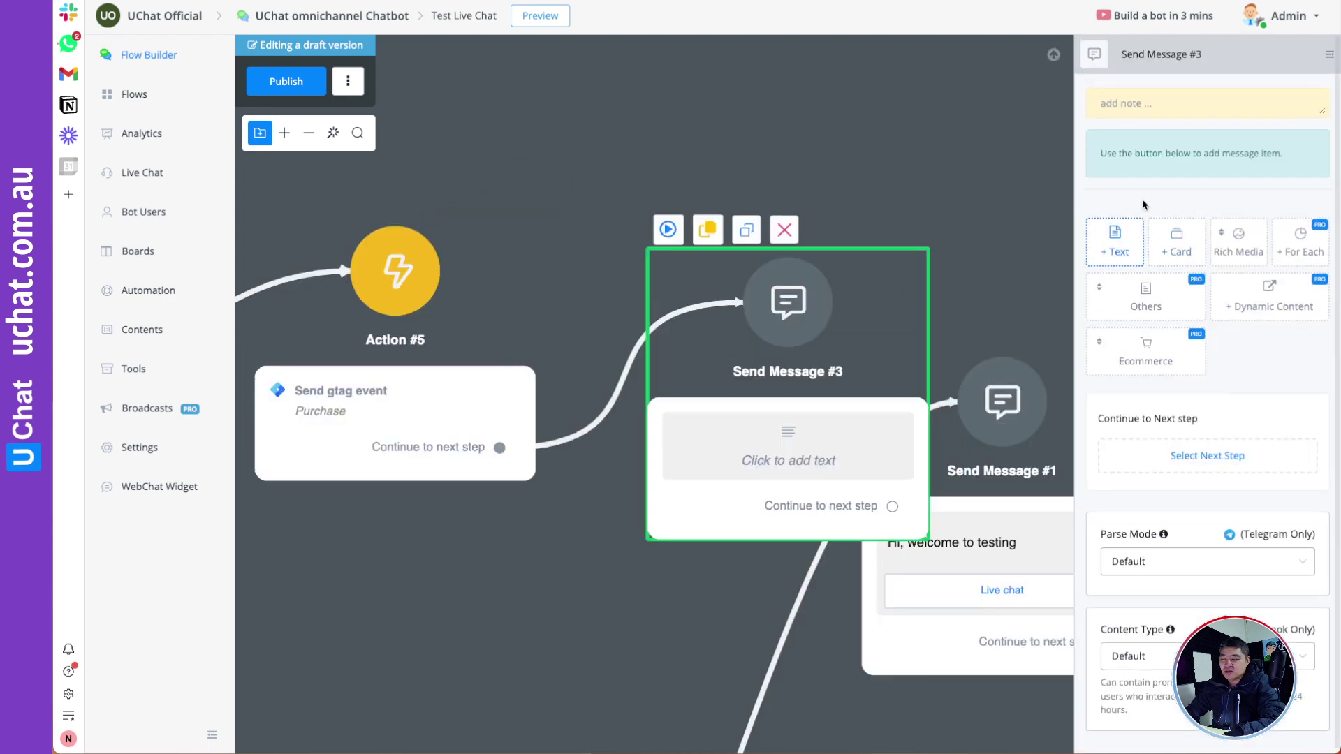
{"action": "left_click", "coordinate": [1114, 241]}
{"action": "type", "text": "Purchase event sent."}
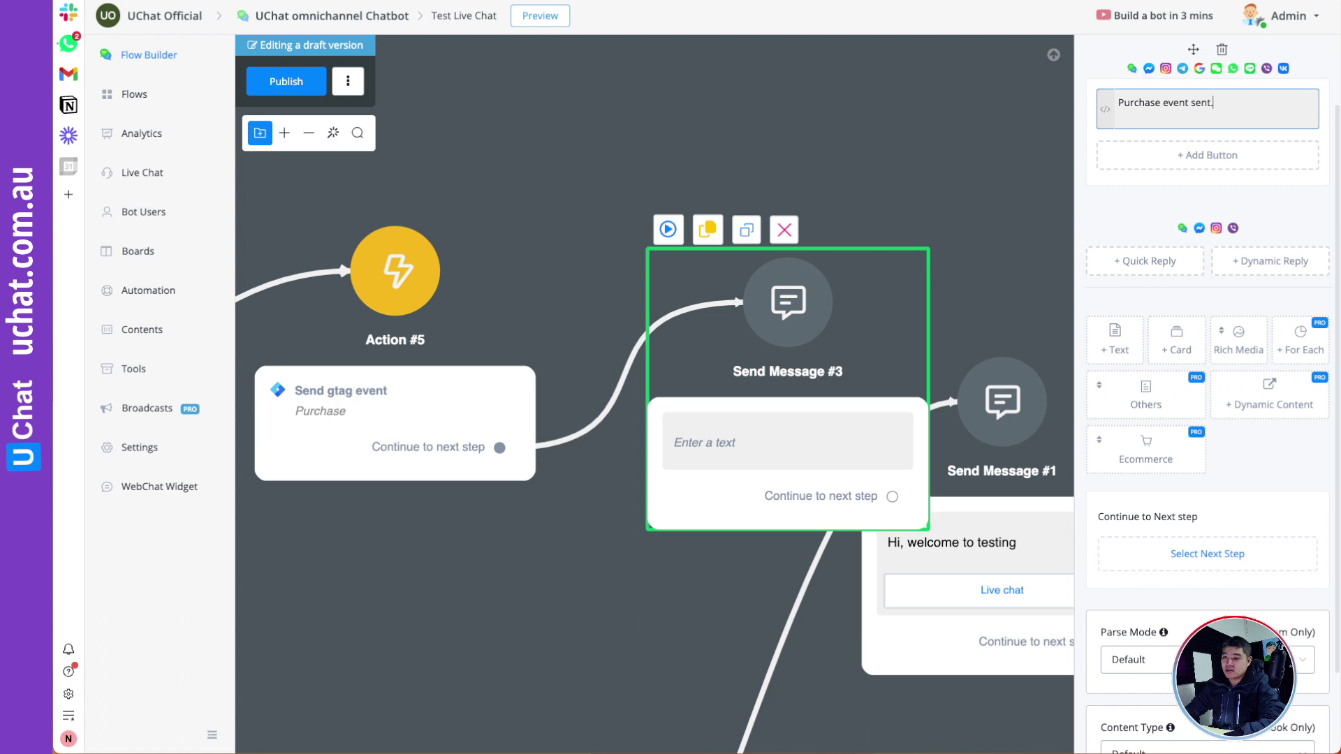
- Move the new message step slightly away from Send Message #1 and publish the draft flow
{"action": "left_click", "coordinate": [885, 293]}
{"action": "left_click_drag", "start_coordinate": [885, 293], "coordinate": [859, 203]}
{"action": "left_click", "coordinate": [300, 86]}
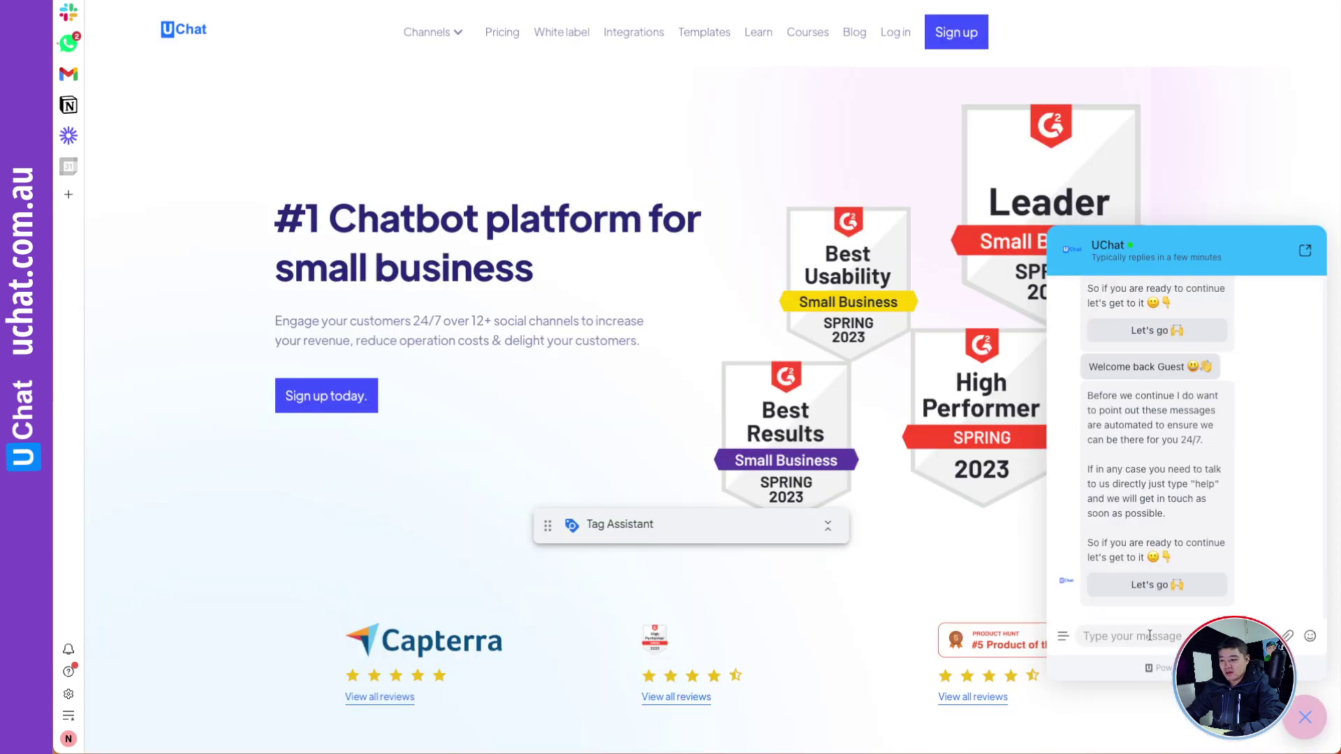
- Send the message "miao" in the UChat website's chat widget to run the published flow
{"action": "left_click", "coordinate": [1149, 636]}
{"action": "type", "text": "miao"}
{"action": "key", "text": "Return"}
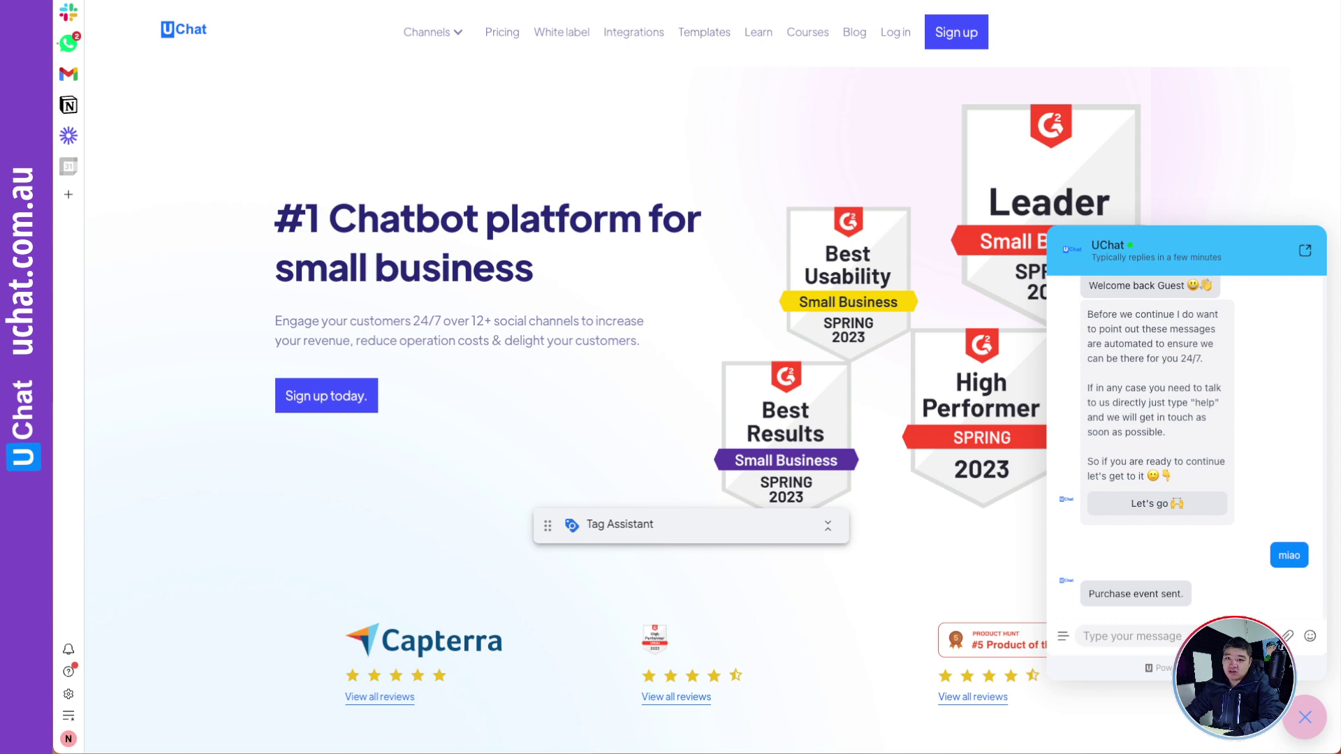
- Switch to Tag Assistant and inspect the Purchase event's data layer, checking its event name and the qty and value payload
{"action": "key", "text": "alt+Tab"}
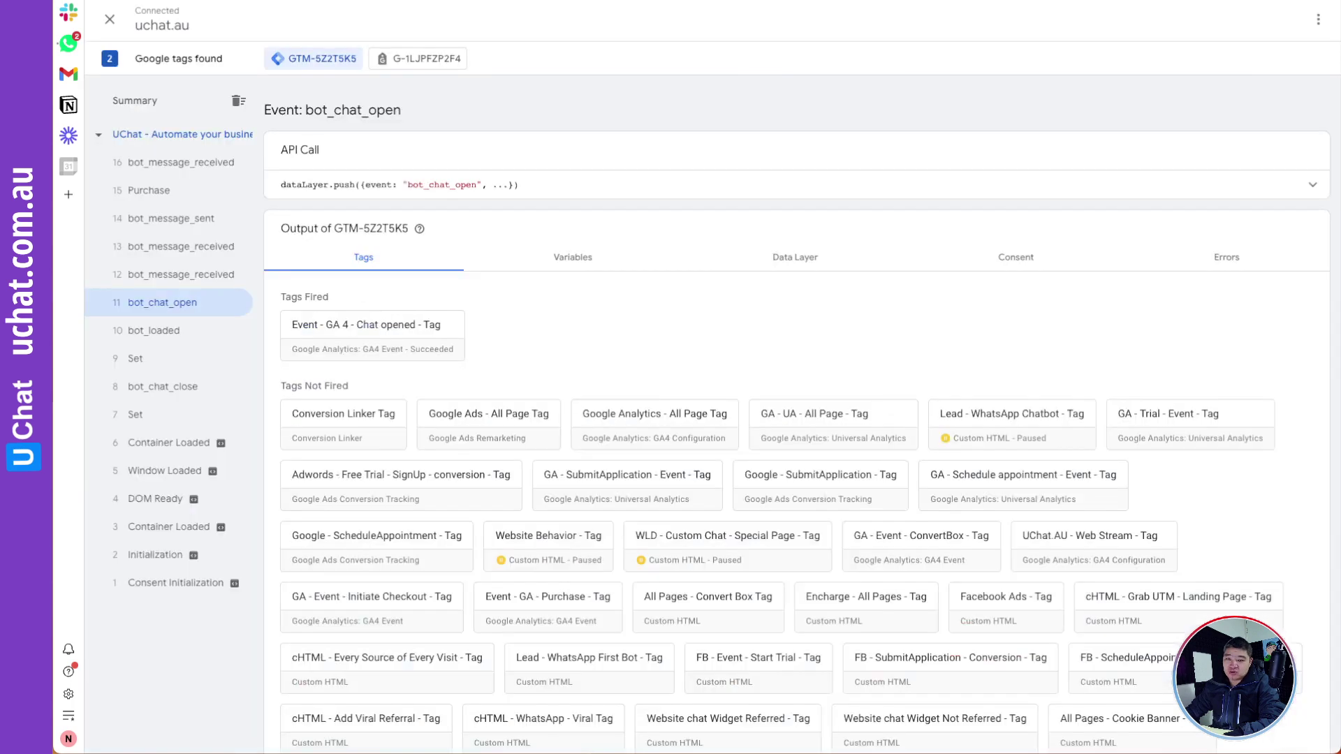
{"action": "left_click", "coordinate": [147, 191]}
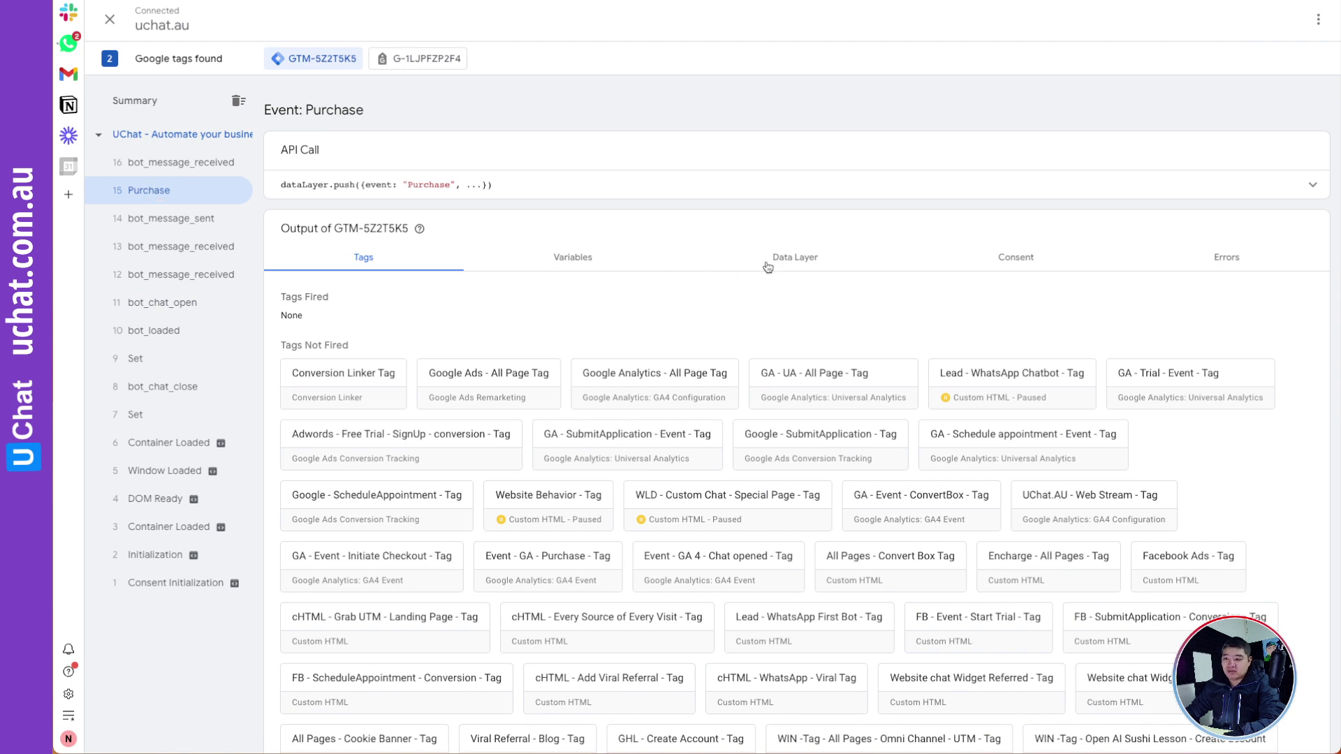
{"action": "left_click", "coordinate": [794, 259]}
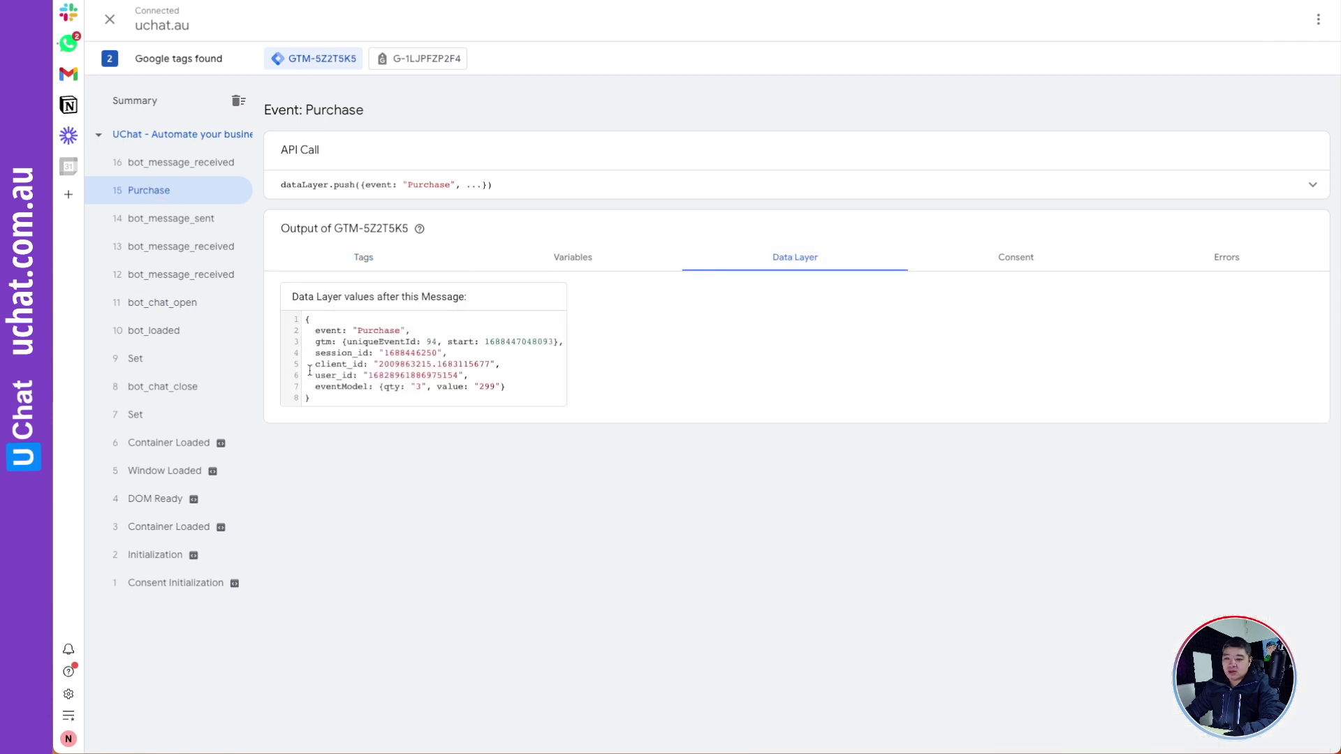
{"action": "left_click_drag", "start_coordinate": [400, 386], "coordinate": [465, 385]}
{"action": "left_click", "coordinate": [417, 384]}
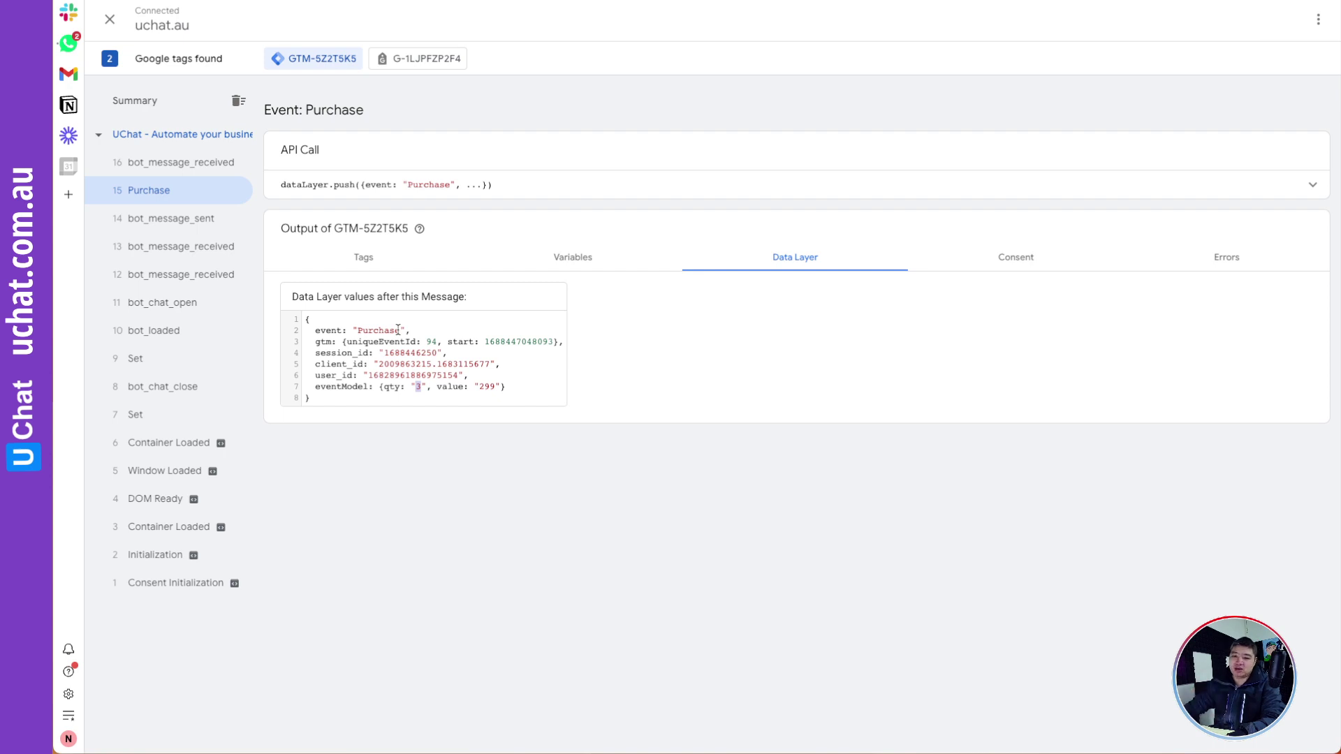
{"action": "left_click_drag", "start_coordinate": [400, 328], "coordinate": [357, 328]}
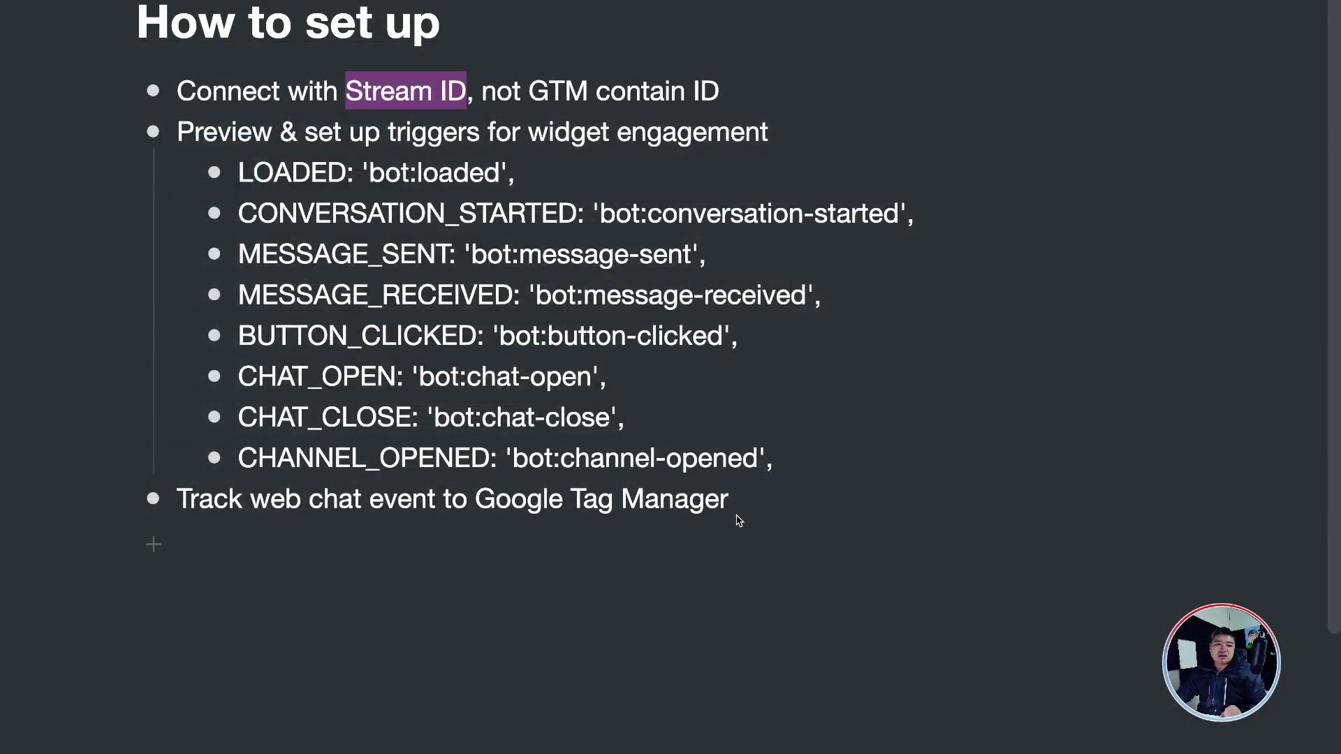
- Return to the top of the Google Tag Manager Integration outline, review "User case", and open "What's Next"
{"action": "left_click", "coordinate": [740, 508]}
{"action": "key", "text": "super+bracketleft"}
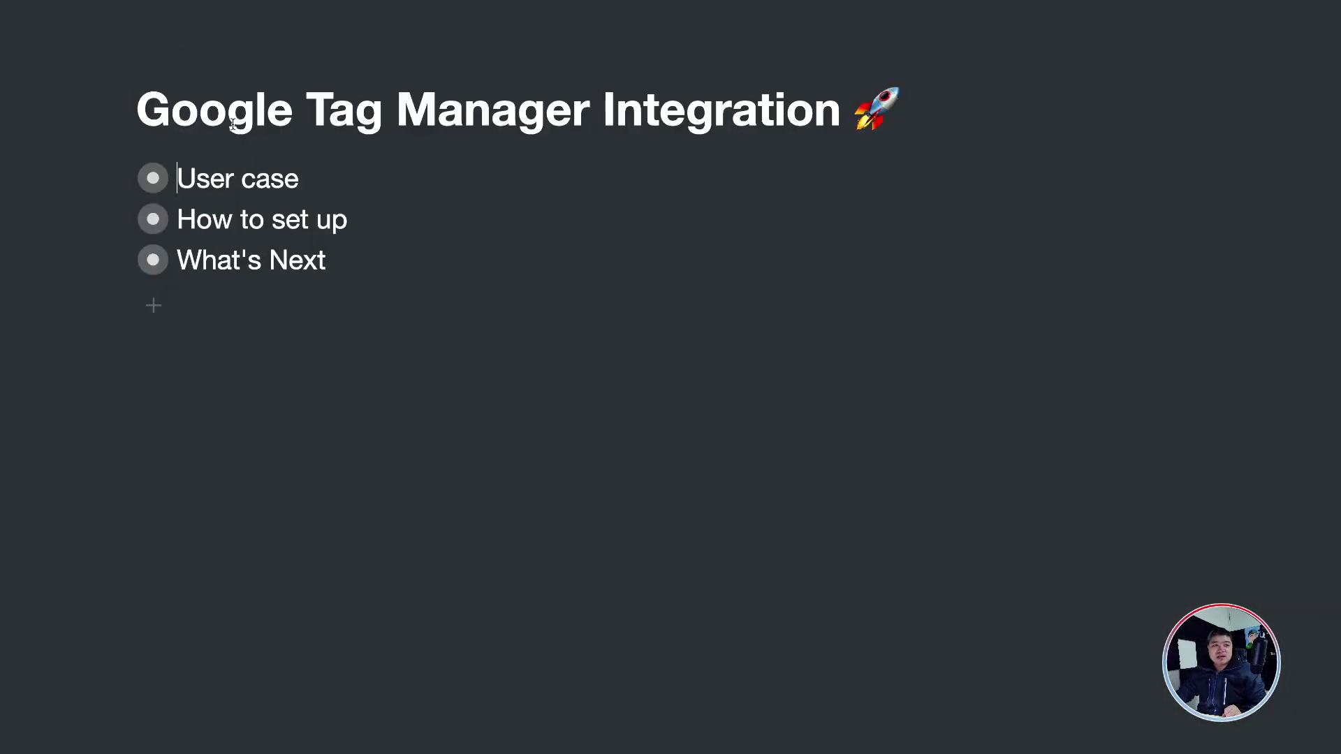
{"action": "left_click", "coordinate": [153, 179]}
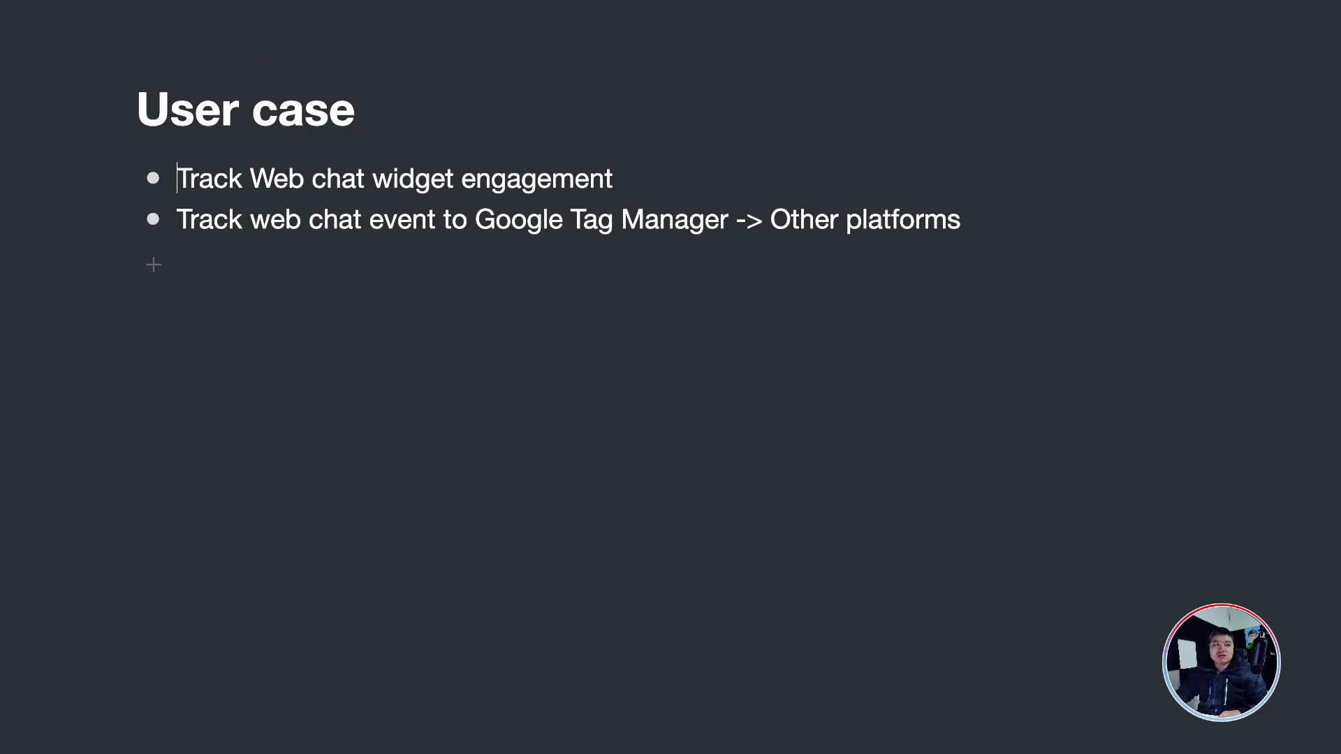
{"action": "key", "text": "super+bracketleft"}
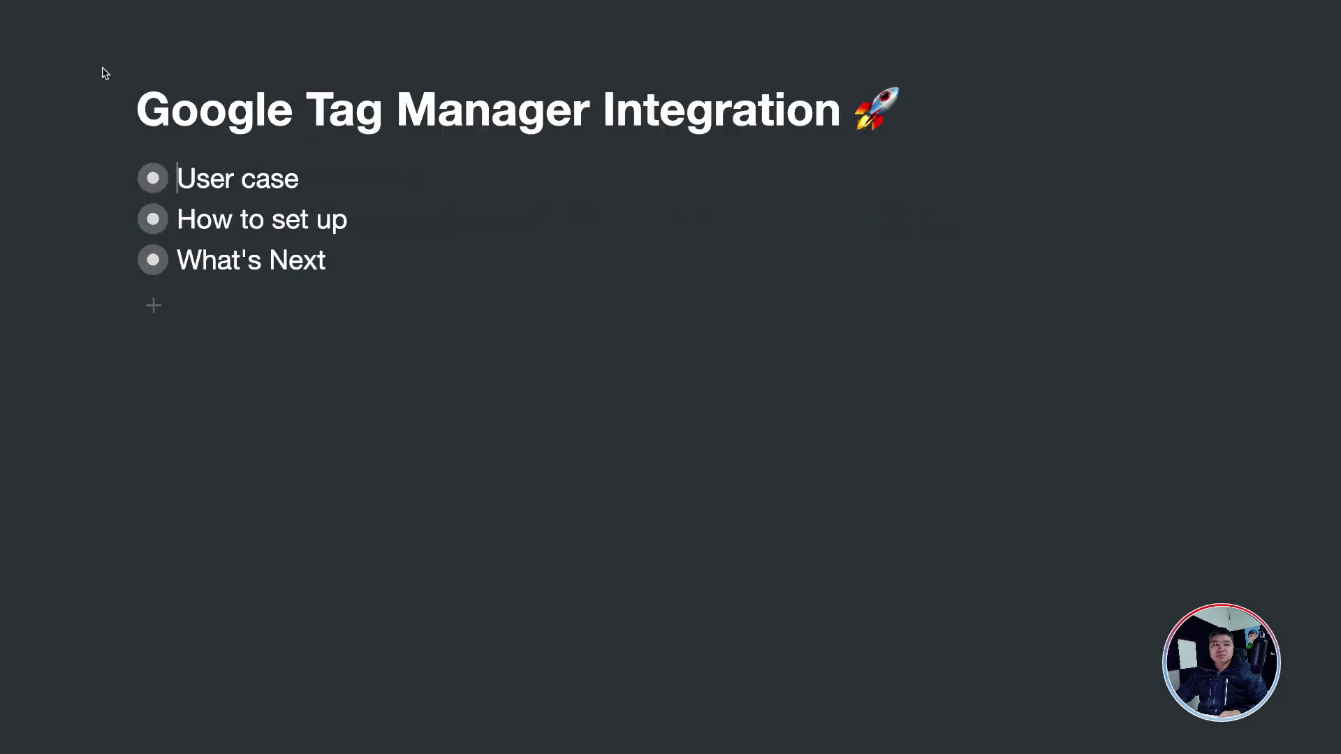
{"action": "left_click", "coordinate": [153, 258]}
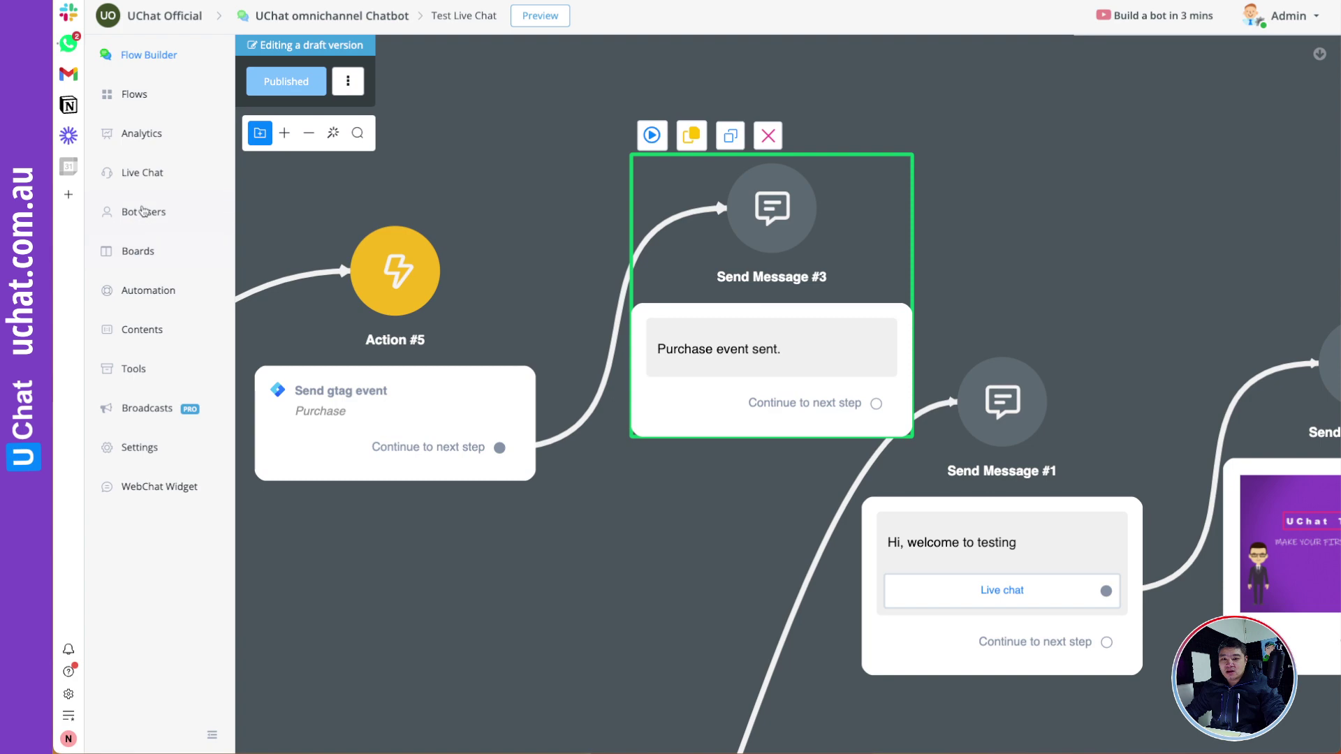
- Switch to UChat and open the first guest's profile from the bot users list to examine the custom user fields
{"action": "left_click", "coordinate": [143, 211]}
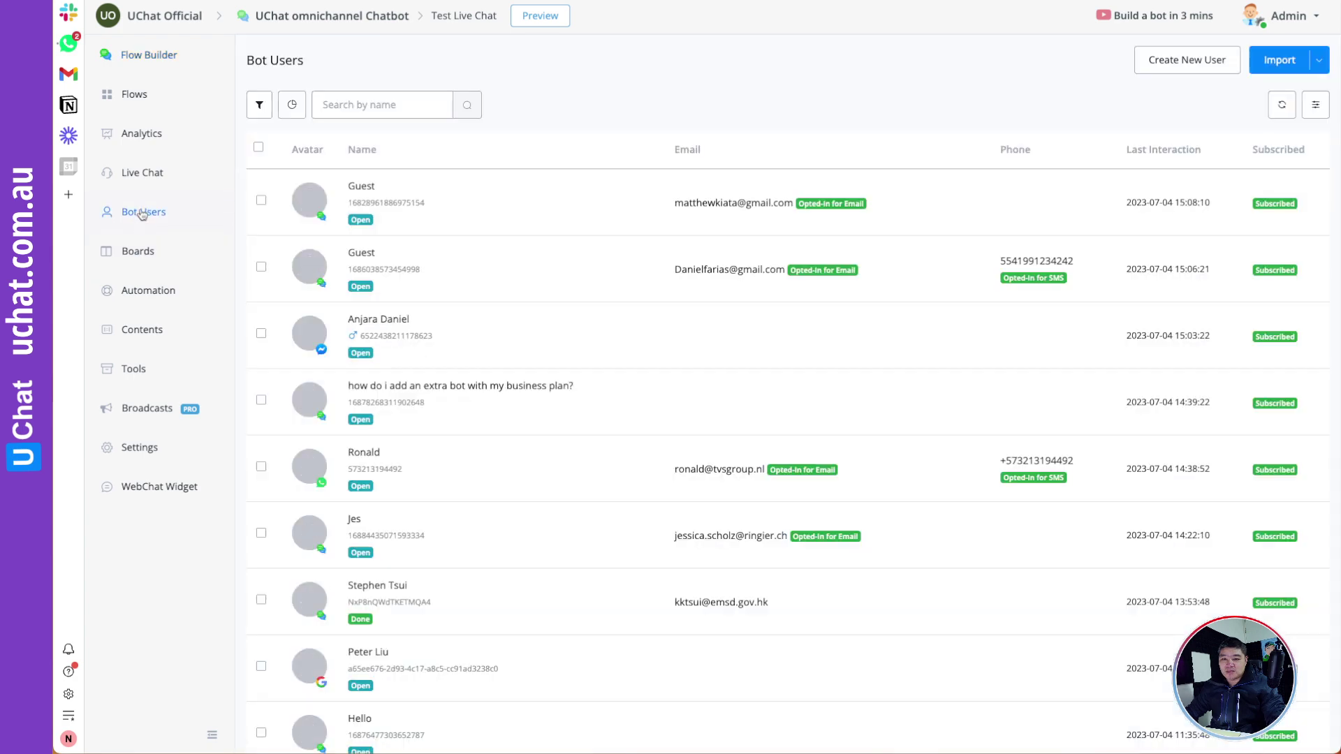
{"action": "left_click", "coordinate": [468, 207]}
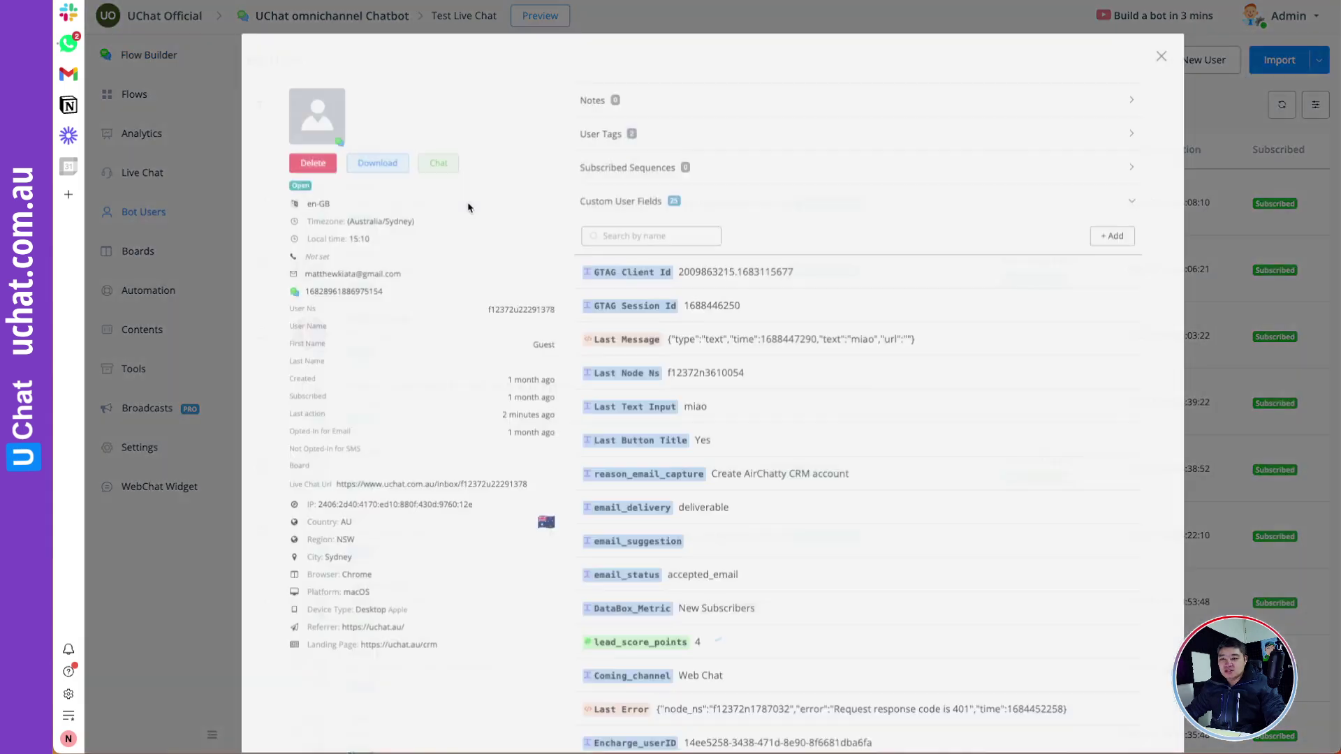